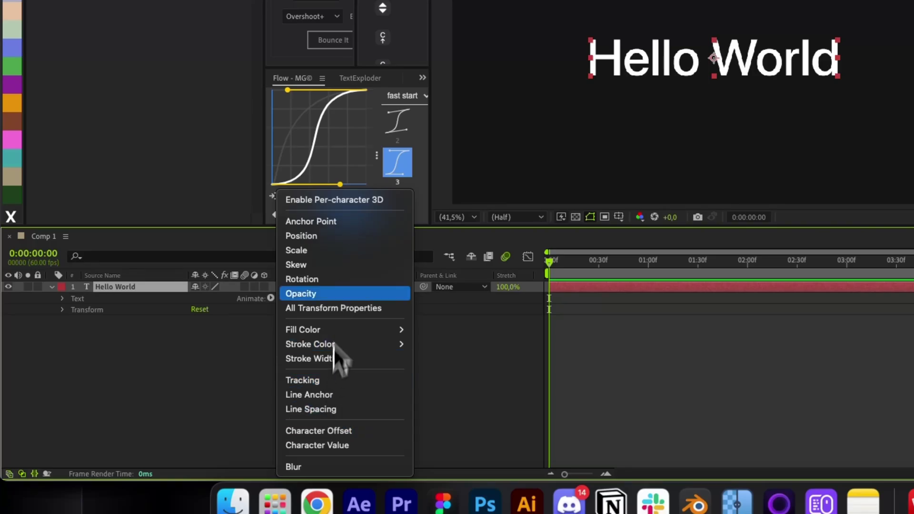
# - Add a Position animator to the Hello World text layer and set its position offset to 0, 28
pyautogui.press('Up')
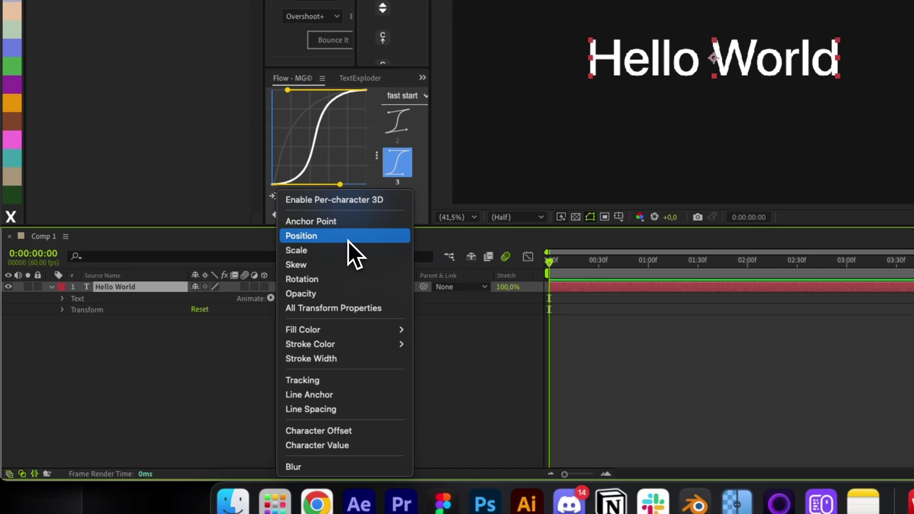
pyautogui.click(348, 241)
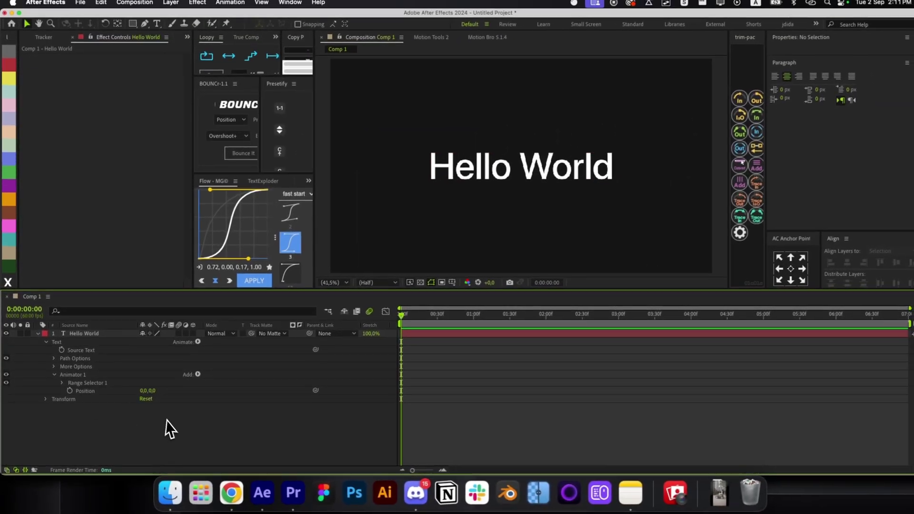
pyautogui.click(485, 184)
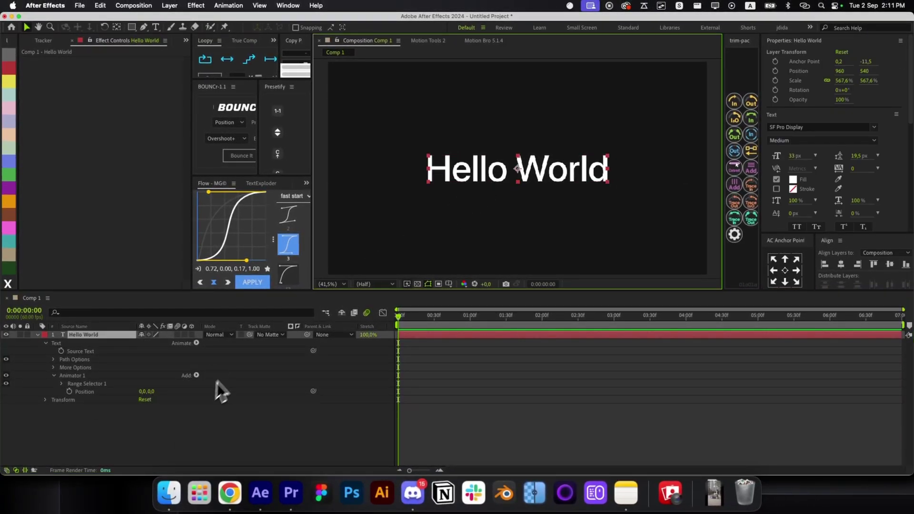
pyautogui.moveTo(155, 393); pyautogui.dragTo(168, 391)
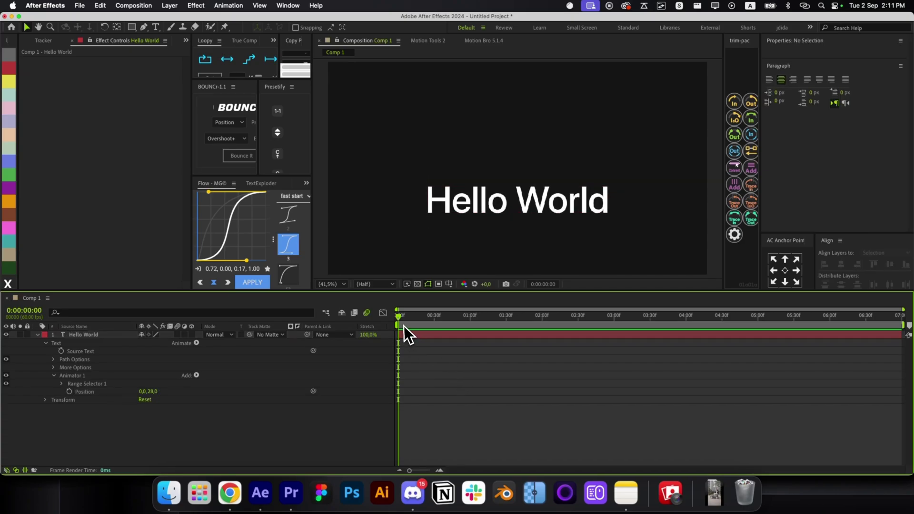
pyautogui.moveTo(401, 319); pyautogui.dragTo(500, 363)
pyautogui.press('Home')
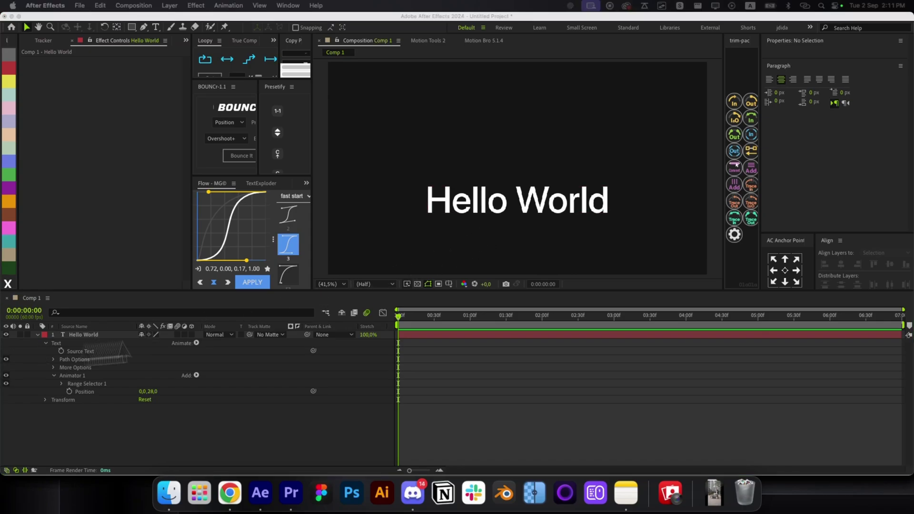
# - Try moving the Hello World text upward in the composition, and undo the move
pyautogui.click(427, 347)
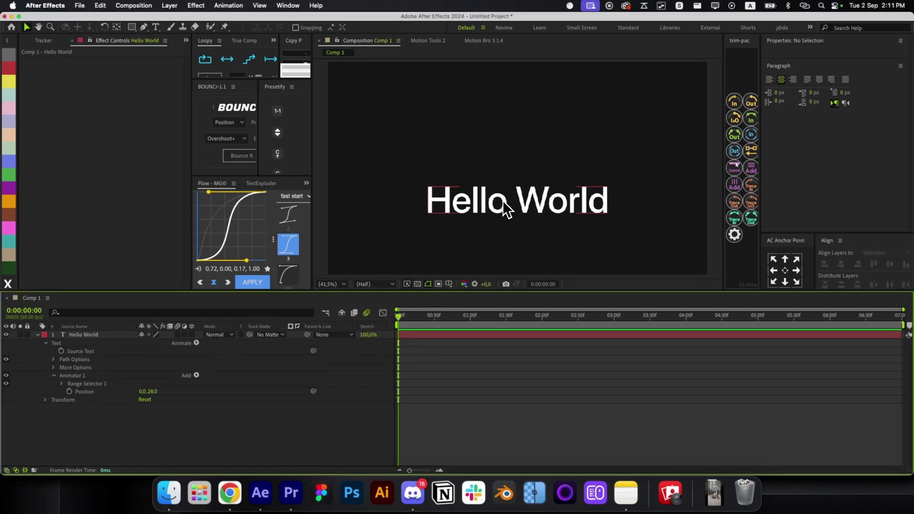
pyautogui.moveTo(504, 208); pyautogui.dragTo(506, 176)
pyautogui.press('super+z')
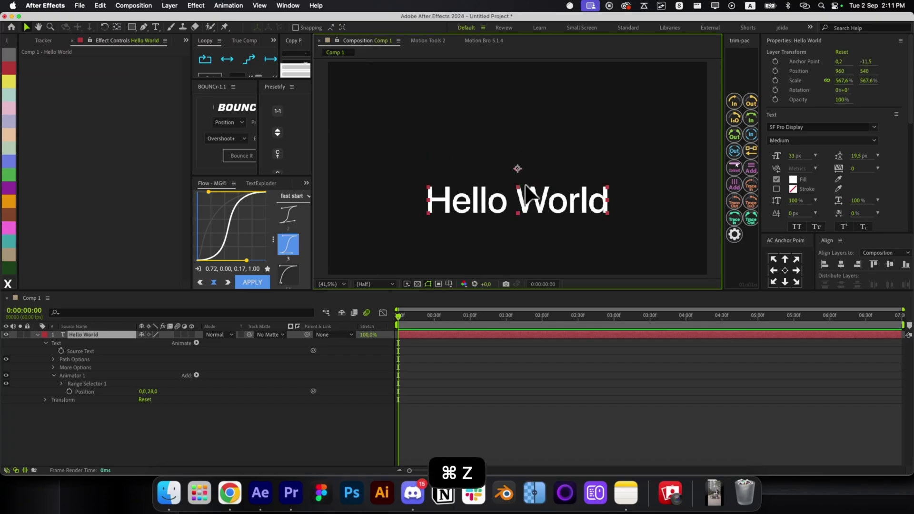
# - Keyframe Range Selector 1's Start from 0% at the first frame to 100% at frame 27
pyautogui.click(61, 384)
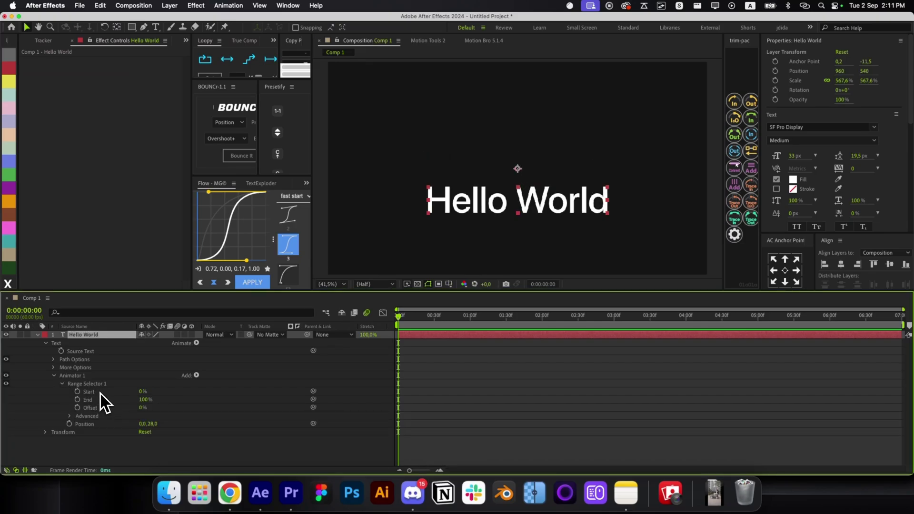
pyautogui.click(77, 391)
pyautogui.click(431, 316)
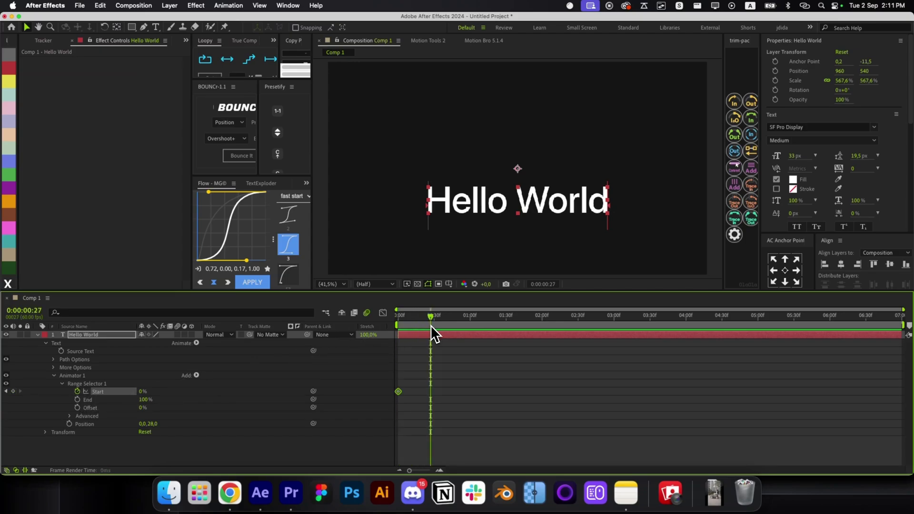
pyautogui.moveTo(142, 393); pyautogui.dragTo(429, 398)
pyautogui.click(514, 398)
pyautogui.moveTo(430, 316); pyautogui.dragTo(353, 340)
# - Apply Easy Ease to both Start keyframes, enable motion blur on the text layer, and preview the animation
pyautogui.moveTo(448, 410); pyautogui.dragTo(308, 355)
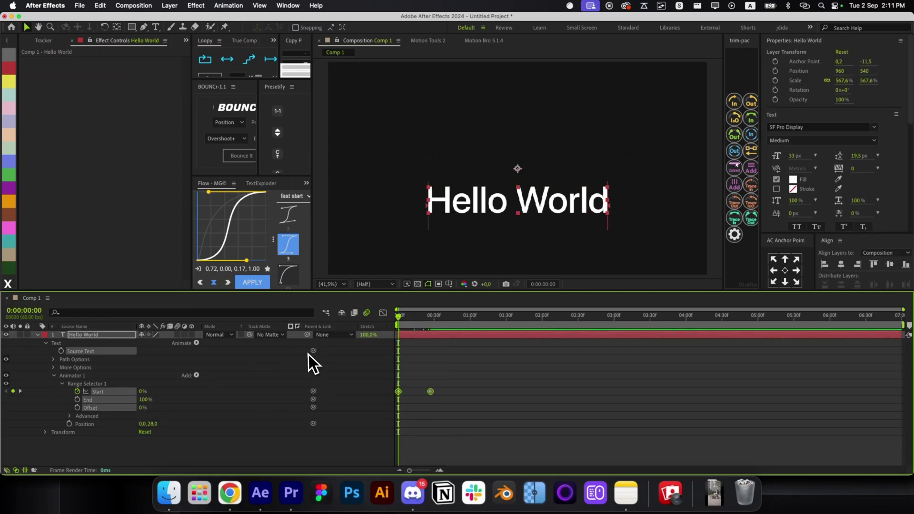
pyautogui.rightClick(430, 391)
pyautogui.moveTo(519, 465)
pyautogui.click(562, 405)
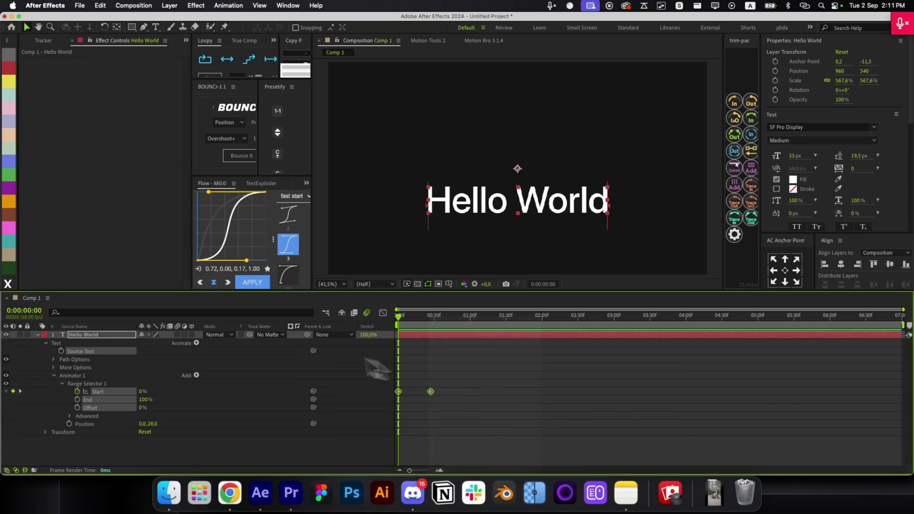
pyautogui.click(177, 339)
pyautogui.press('space')
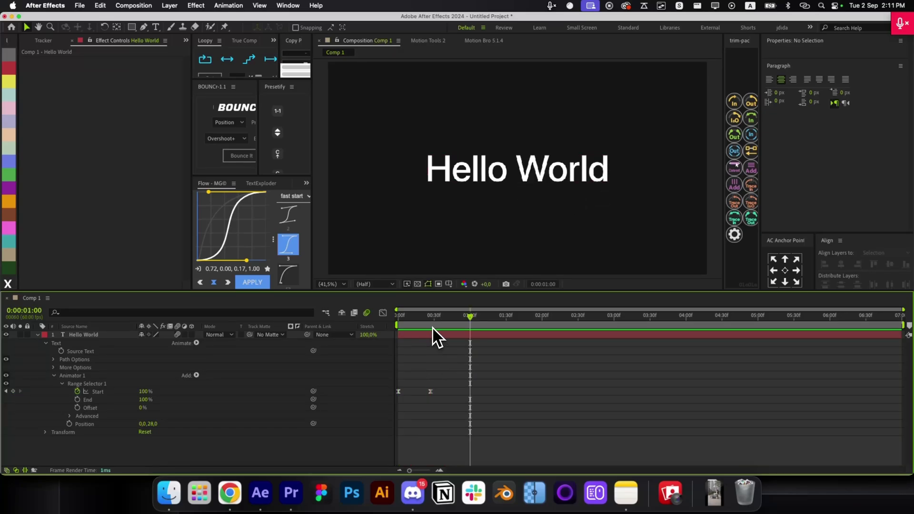
pyautogui.moveTo(431, 318); pyautogui.dragTo(378, 360)
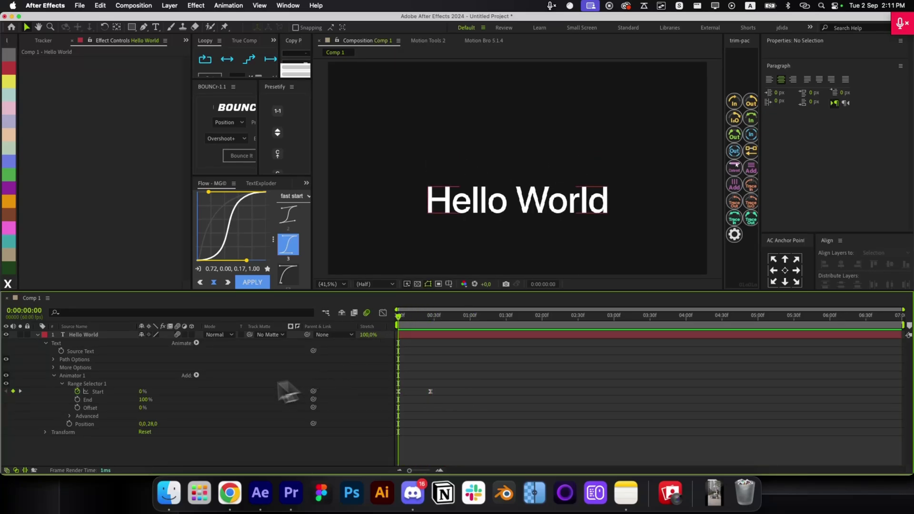
# - Set the range selector's advanced Based On option to Words, checking the motion partway through the animation
pyautogui.click(71, 416)
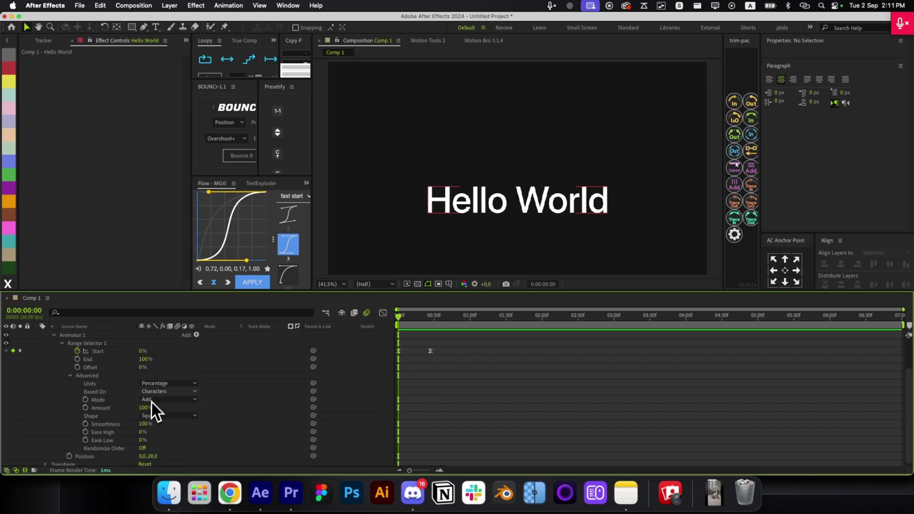
pyautogui.click(164, 391)
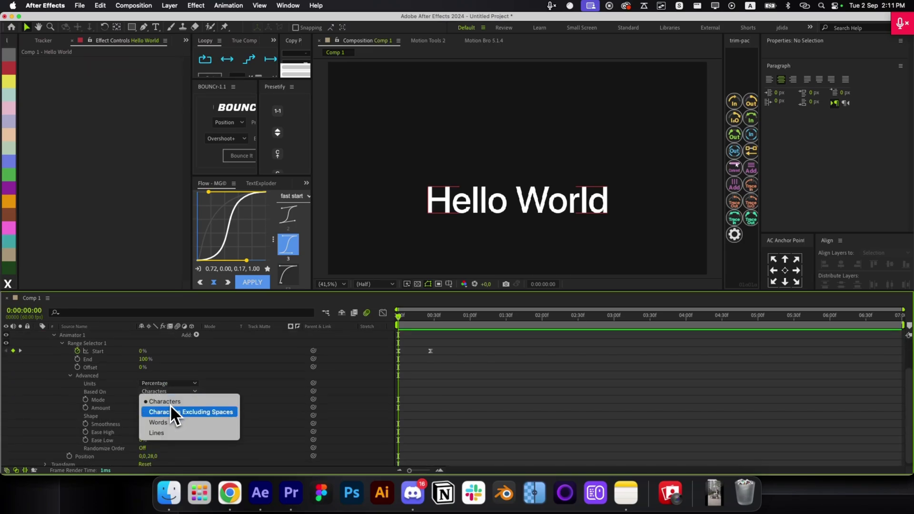
pyautogui.click(402, 416)
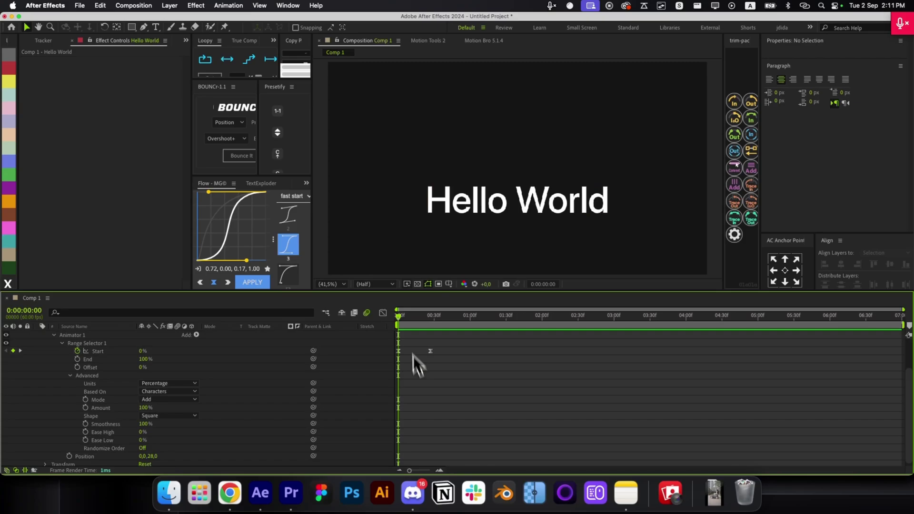
pyautogui.click(409, 321)
pyautogui.moveTo(408, 321); pyautogui.dragTo(426, 330)
pyautogui.click(186, 393)
pyautogui.click(157, 422)
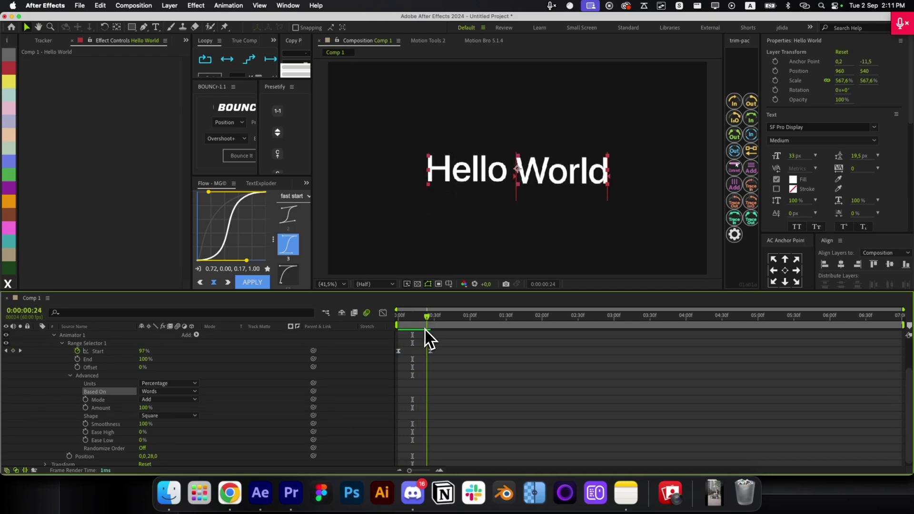
pyautogui.click(182, 390)
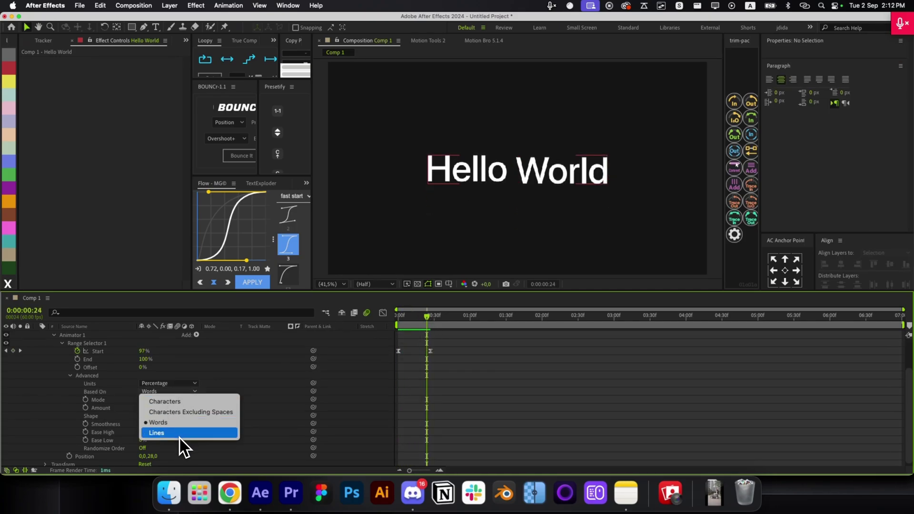
pyautogui.click(562, 191)
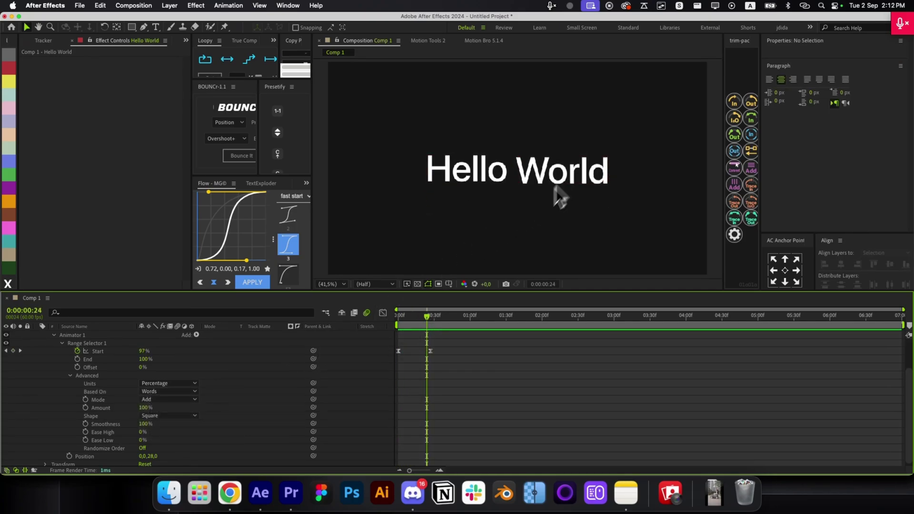
pyautogui.click(180, 393)
pyautogui.click(411, 423)
# - Add an Opacity property to Animator 1, set it to 0%, and scrub through the word-by-word fade
pyautogui.moveTo(425, 316); pyautogui.dragTo(398, 317)
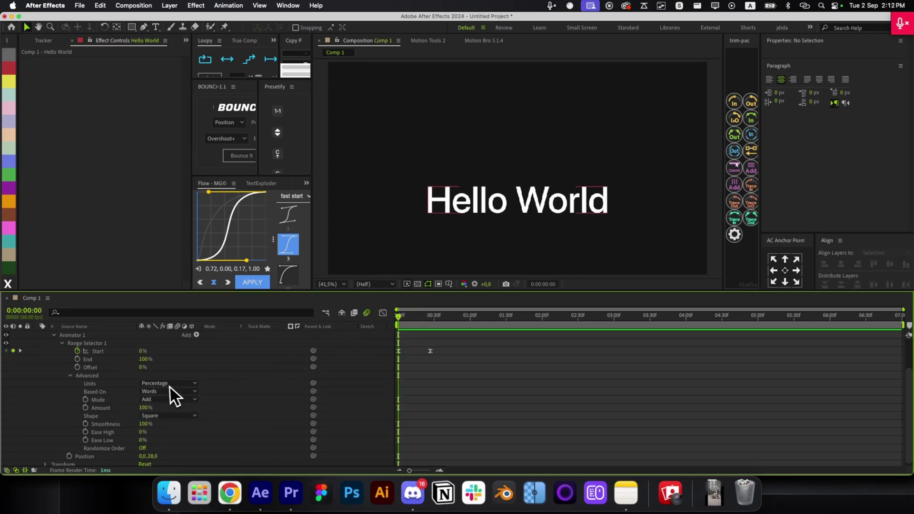
pyautogui.click(196, 335)
pyautogui.moveTo(198, 335)
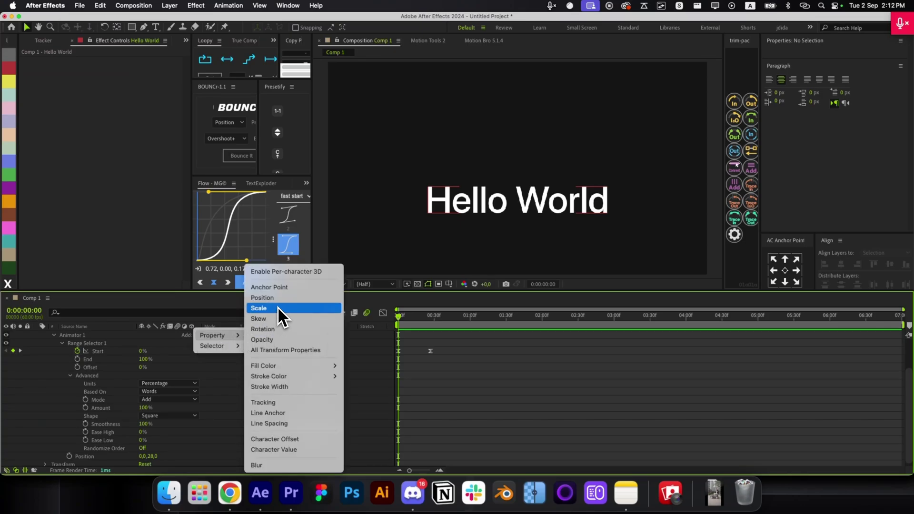
pyautogui.click(284, 340)
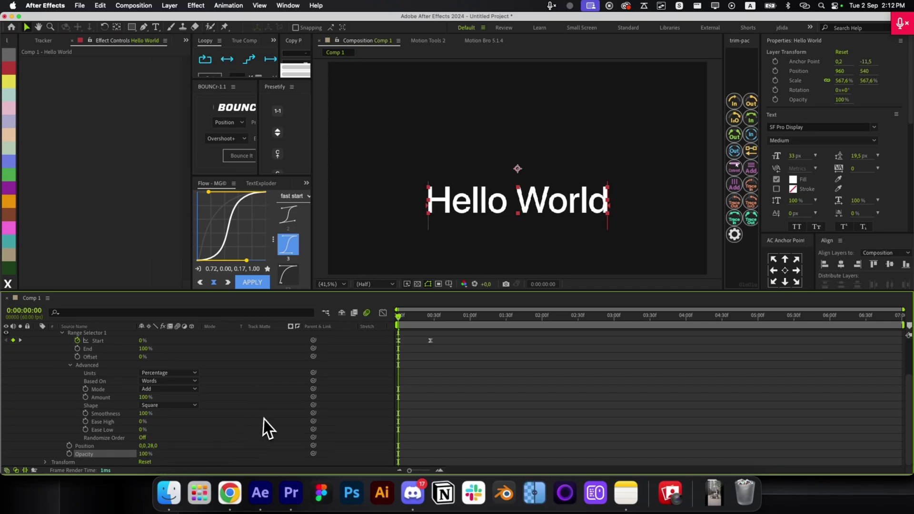
pyautogui.click(143, 454)
pyautogui.write('0')
pyautogui.click(436, 410)
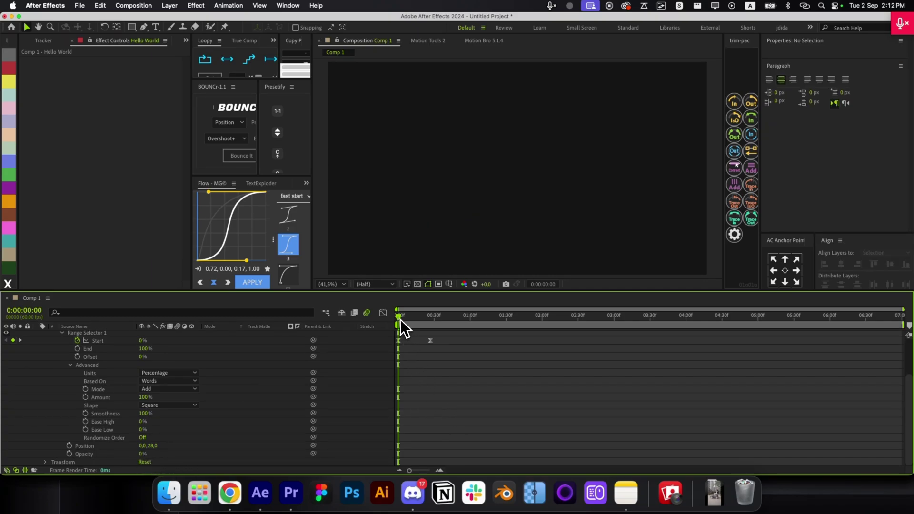
pyautogui.moveTo(401, 318); pyautogui.dragTo(430, 351)
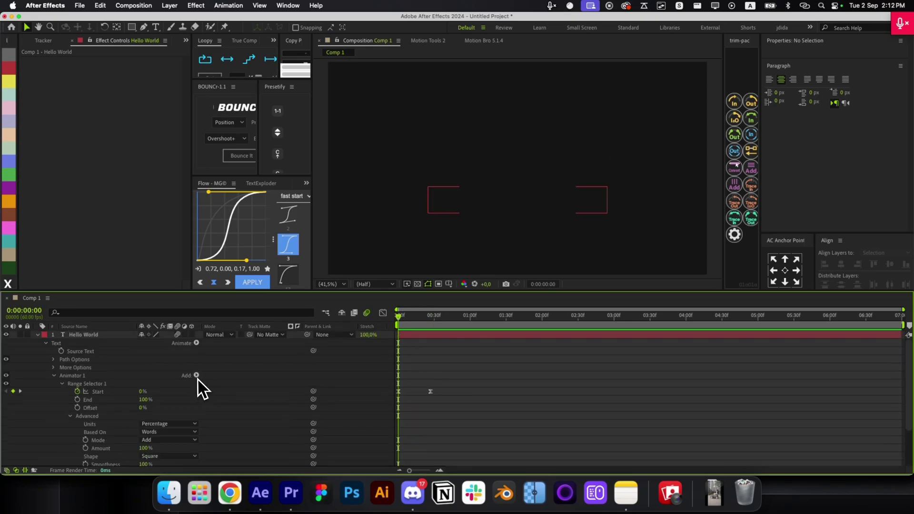
# - Add Scale and Rotation properties to Animator 1 on the Hello World layer
pyautogui.click(197, 376)
pyautogui.moveTo(203, 378)
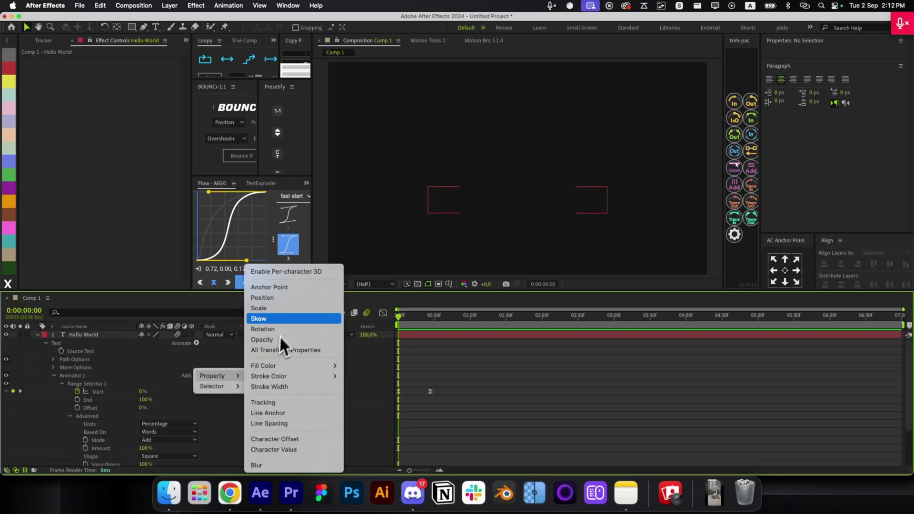
pyautogui.click(283, 310)
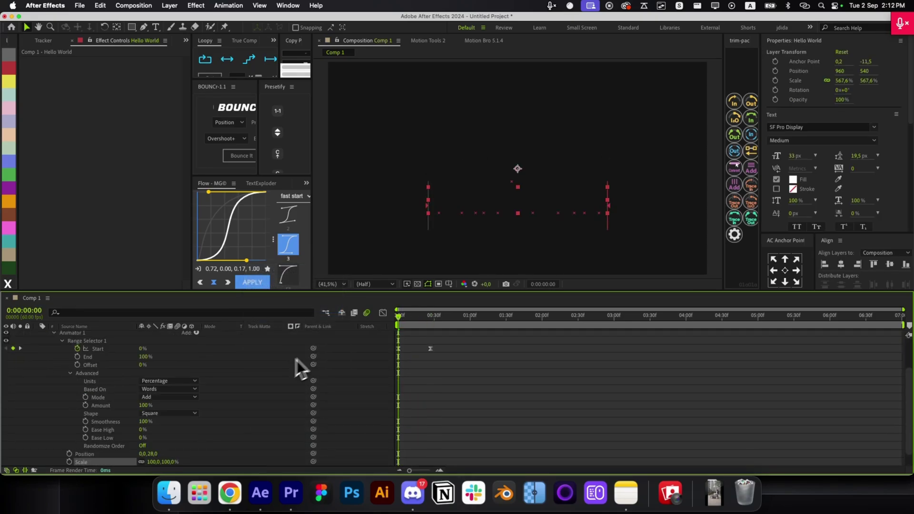
pyautogui.click(197, 334)
pyautogui.moveTo(214, 332)
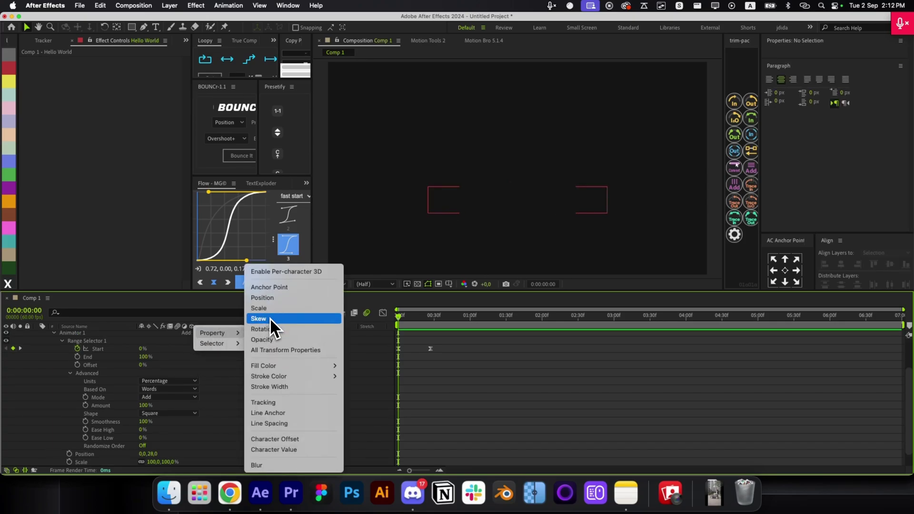
pyautogui.click(268, 311)
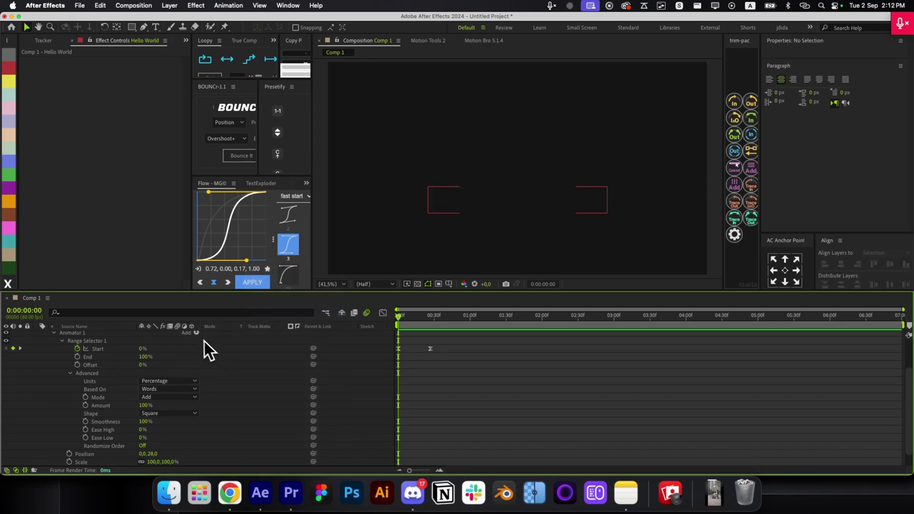
pyautogui.click(196, 333)
pyautogui.moveTo(207, 333)
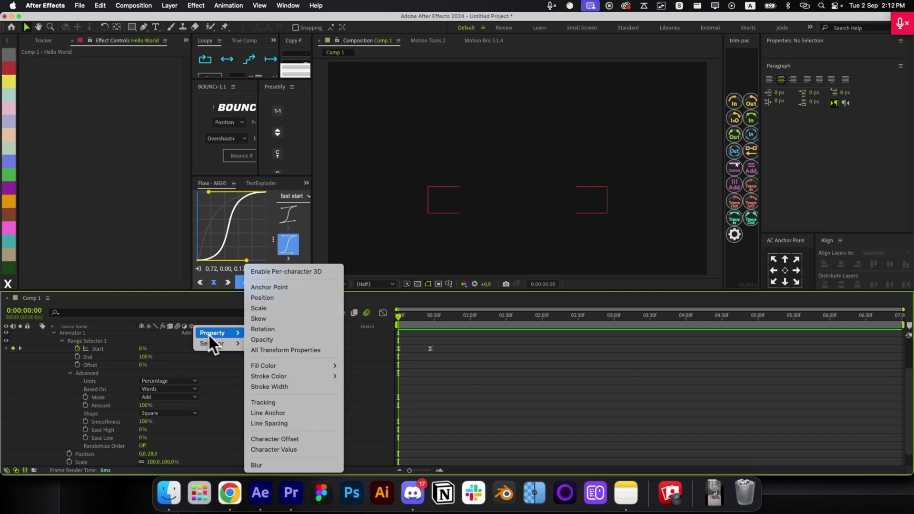
pyautogui.click(267, 329)
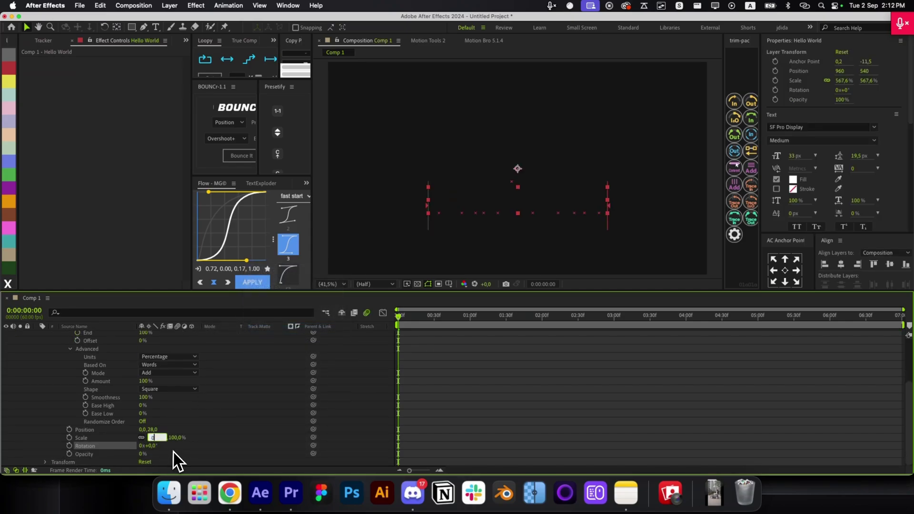
# - Set the animator's Scale to 0% and Rotation to 33°, and preview the word animation from the first frame
pyautogui.click(152, 446)
pyautogui.write('33')
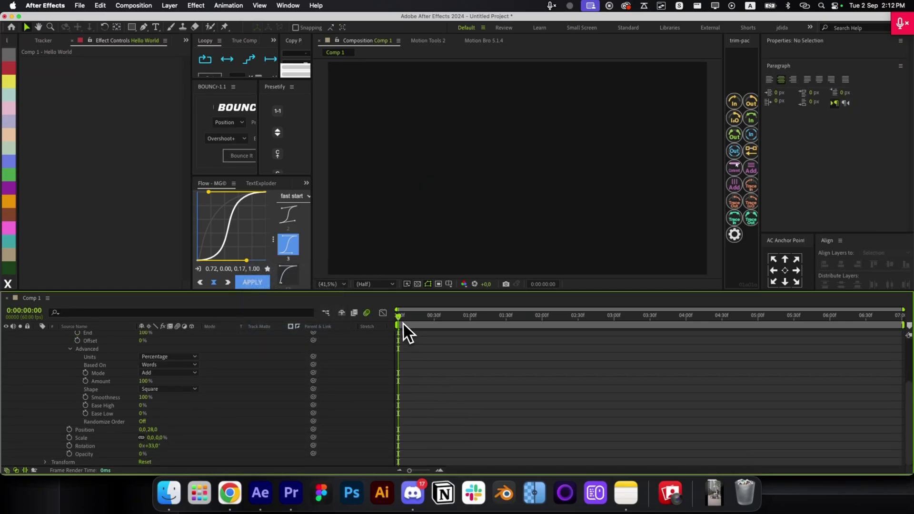
pyautogui.moveTo(399, 318); pyautogui.dragTo(455, 335)
pyautogui.press('Home')
# - Change the animator's Position to -54, -33 and its Rotation to -44°, previewing the result
pyautogui.moveTo(152, 429); pyautogui.dragTo(117, 430)
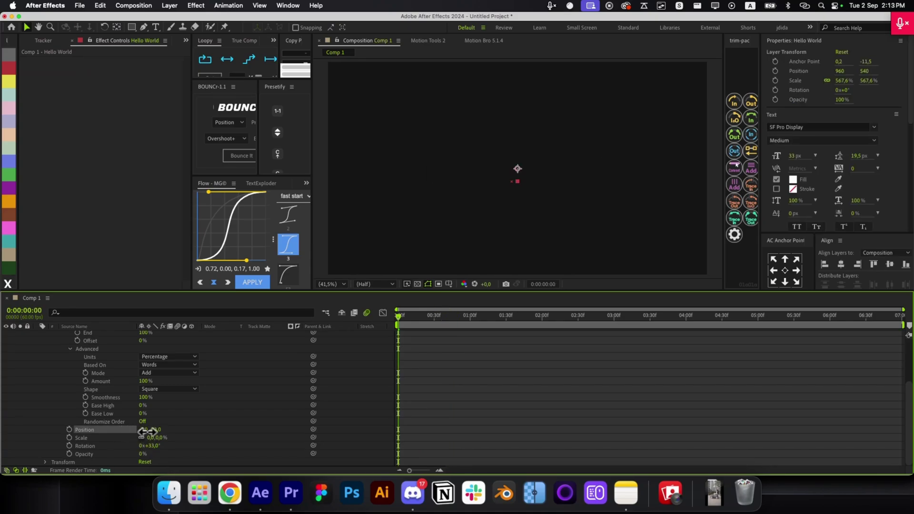
pyautogui.click(481, 393)
pyautogui.moveTo(403, 327)
pyautogui.mouseDown()
pyautogui.moveTo(436, 328)
pyautogui.moveTo(396, 336)
pyautogui.mouseUp()
pyautogui.moveTo(154, 445); pyautogui.dragTo(133, 446)
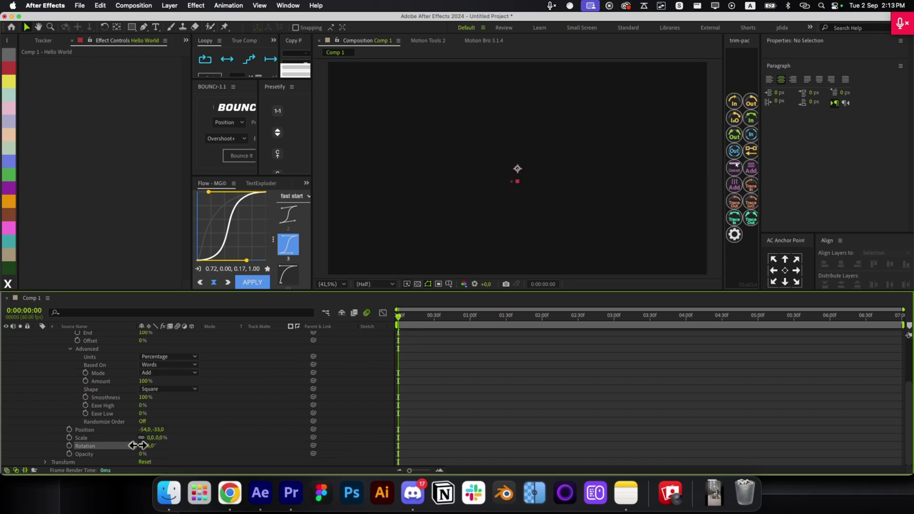
pyautogui.click(374, 423)
pyautogui.moveTo(400, 327); pyautogui.dragTo(433, 336)
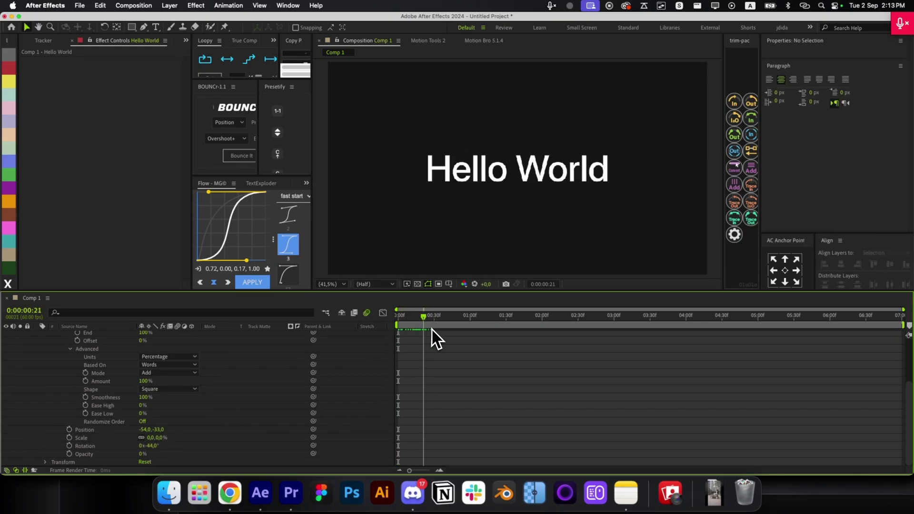
# - Increase the animator's Scale value, scrub through the animation, and return to the first frame
pyautogui.moveTo(157, 438); pyautogui.dragTo(226, 438)
pyautogui.click(420, 414)
pyautogui.moveTo(419, 318); pyautogui.dragTo(461, 335)
pyautogui.press('Home')
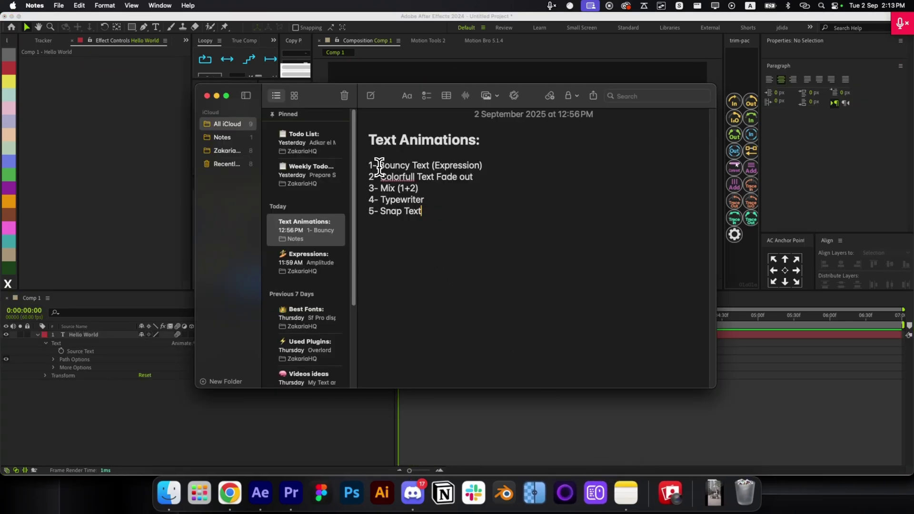
# - Delete the Hello World layer and create a new text layer reading "Bounce"
pyautogui.moveTo(379, 165); pyautogui.dragTo(417, 165)
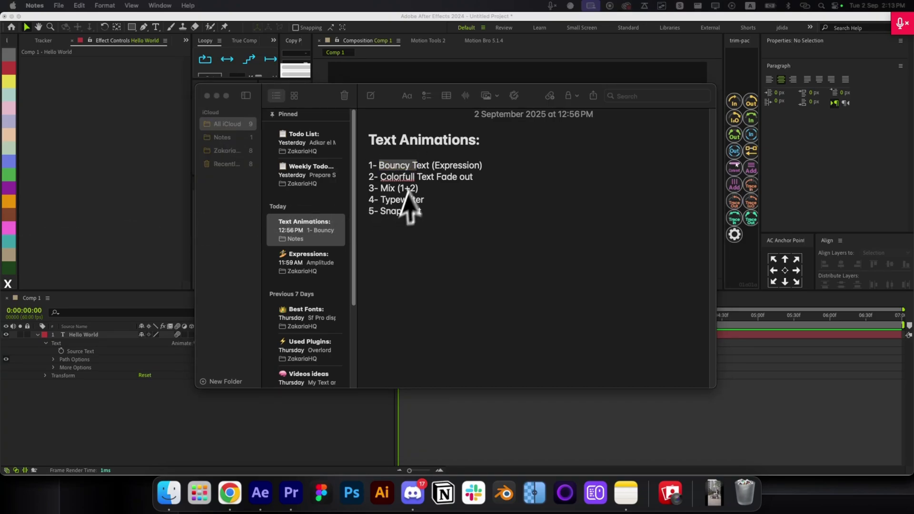
pyautogui.press('BackSpace')
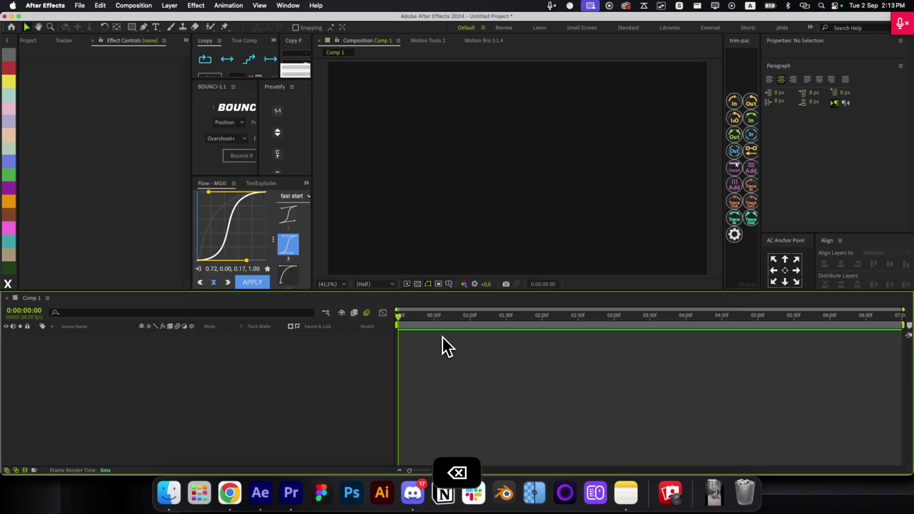
pyautogui.press('alt+shift+super+t')
pyautogui.write('Bou')
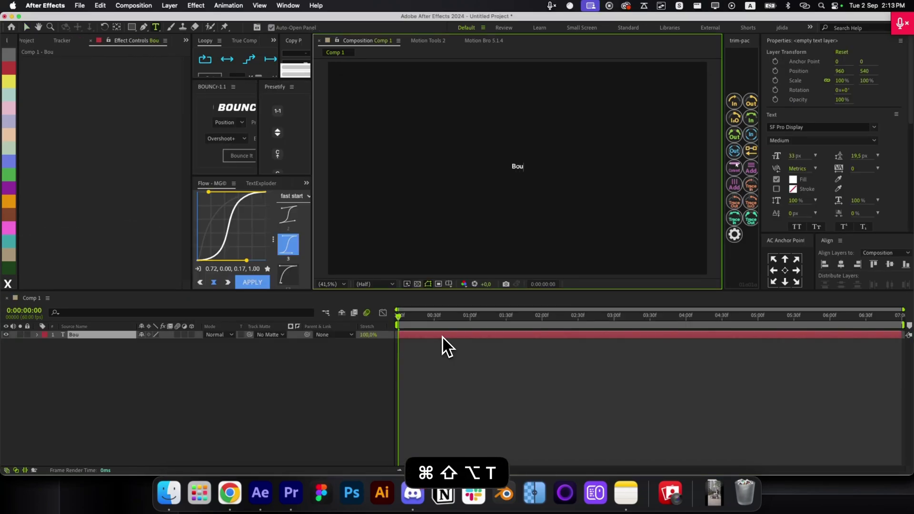
pyautogui.write('nce')
pyautogui.press('super+Return')
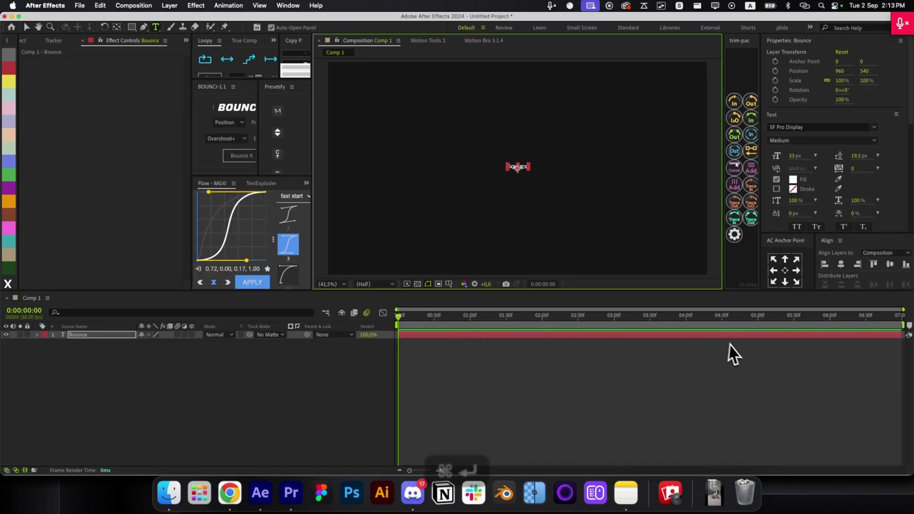
# - Centre the Bounce layer's anchor point on its text and scale the layer up to about 707%
pyautogui.click(784, 272)
pyautogui.press('v')
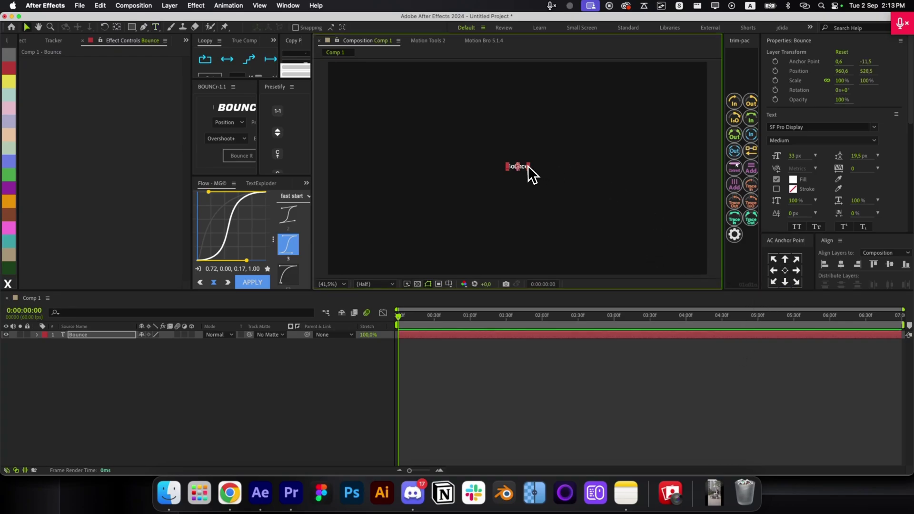
pyautogui.moveTo(528, 166); pyautogui.dragTo(591, 170)
pyautogui.click(408, 360)
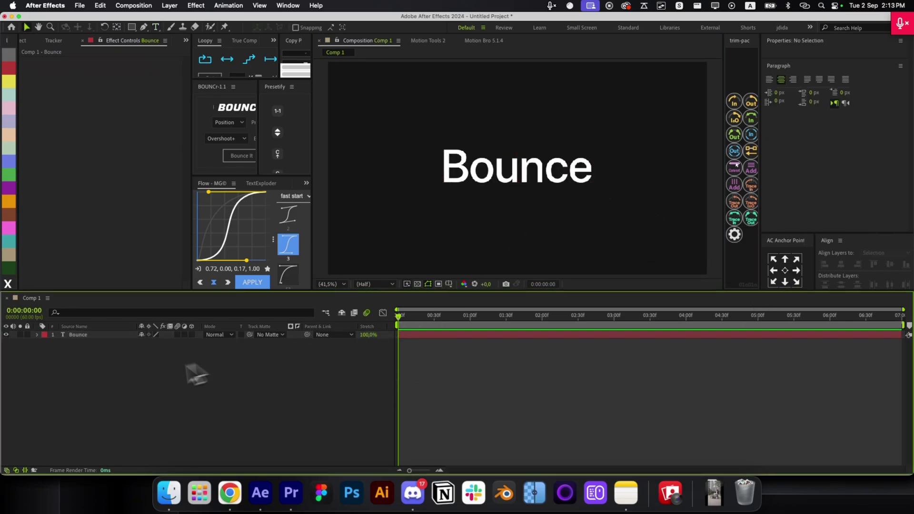
# - Add a Position animator to the Bounce layer and set its Position to 0, 23
pyautogui.click(37, 335)
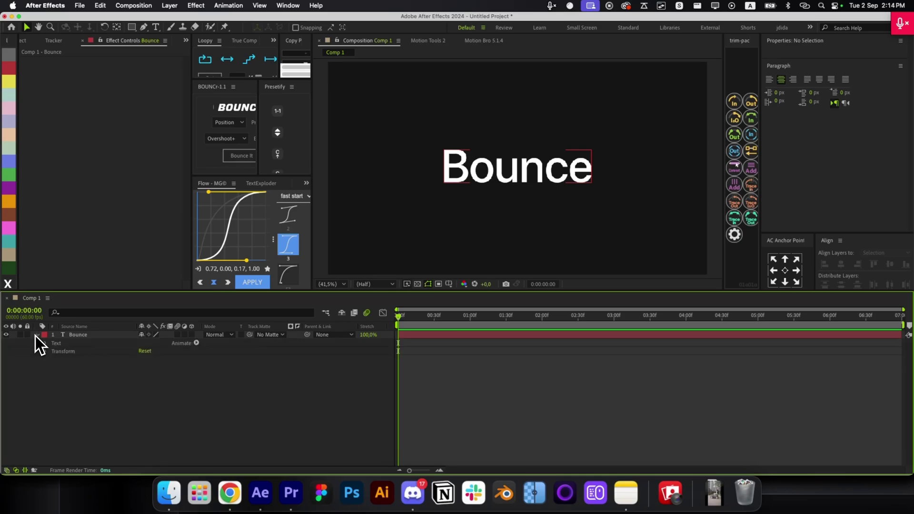
pyautogui.click(197, 344)
pyautogui.click(243, 297)
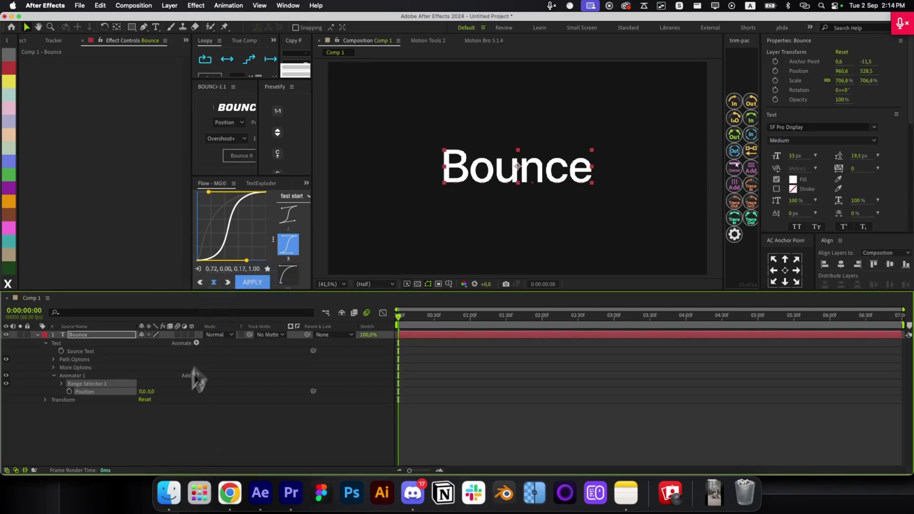
pyautogui.moveTo(145, 391); pyautogui.dragTo(167, 397)
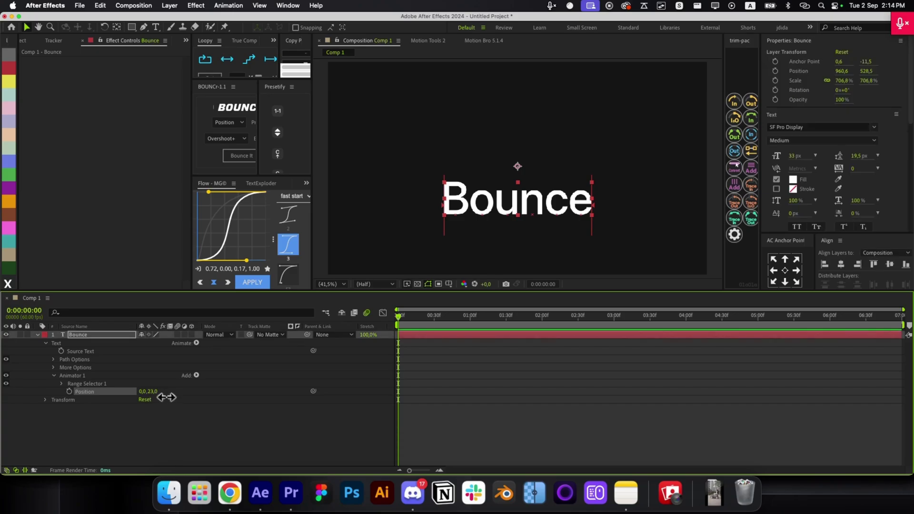
pyautogui.click(195, 397)
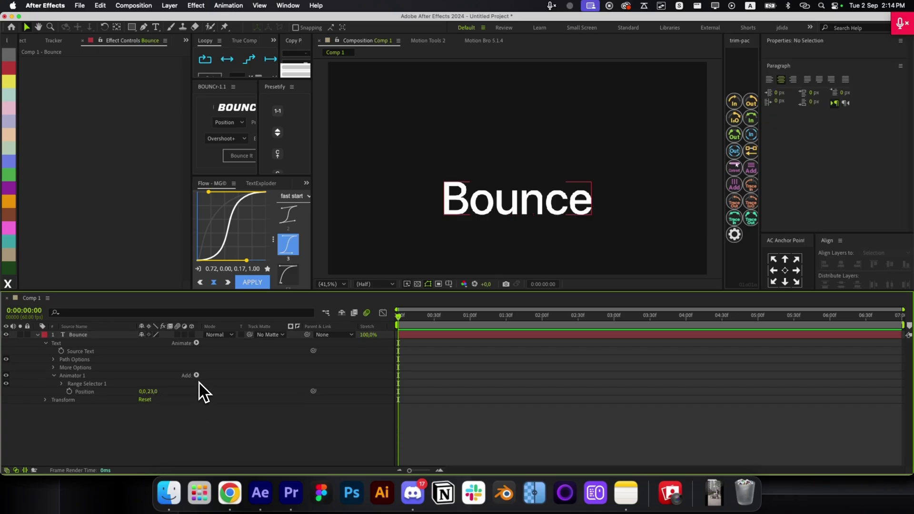
# - Add an Expression selector to Animator 1 and reveal its Amount expression
pyautogui.click(197, 375)
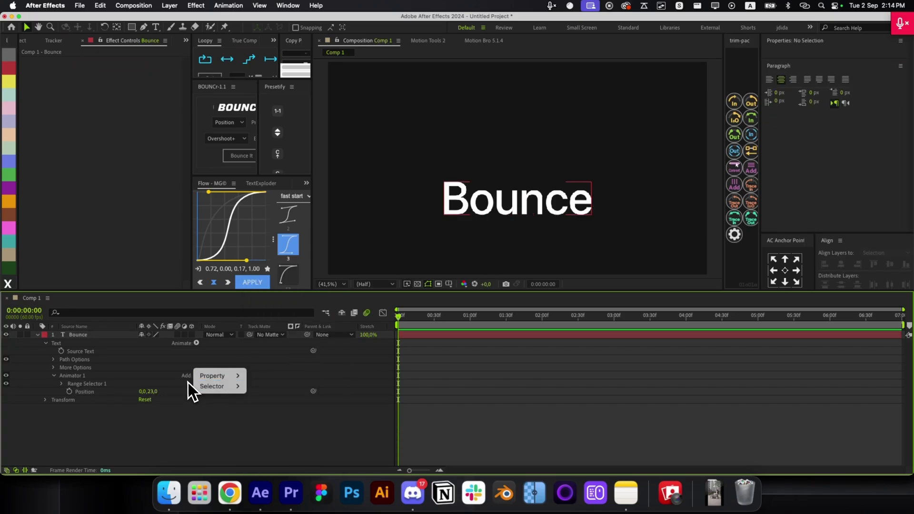
pyautogui.click(189, 377)
pyautogui.click(196, 376)
pyautogui.moveTo(222, 390)
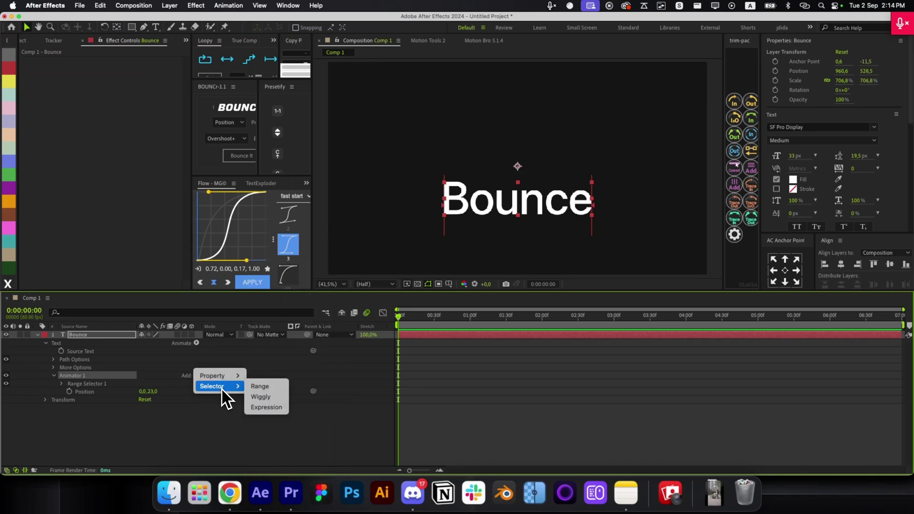
pyautogui.click(268, 408)
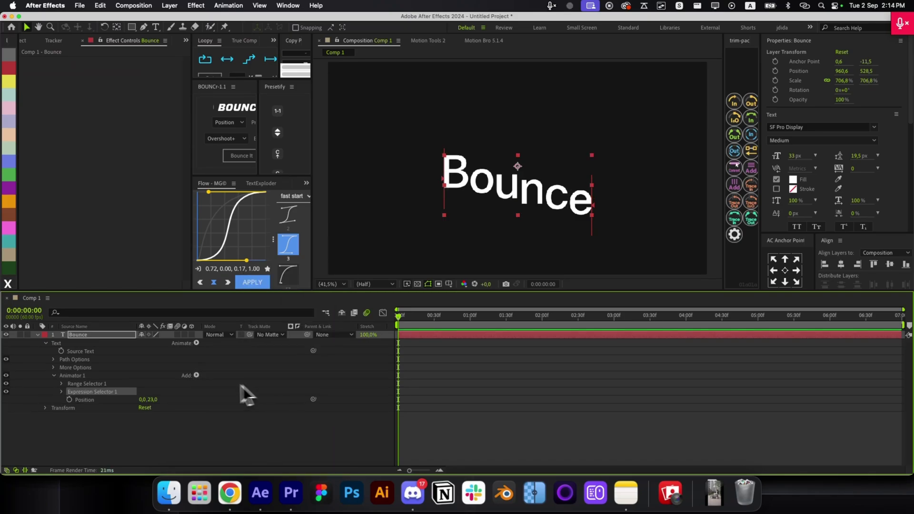
pyautogui.click(62, 392)
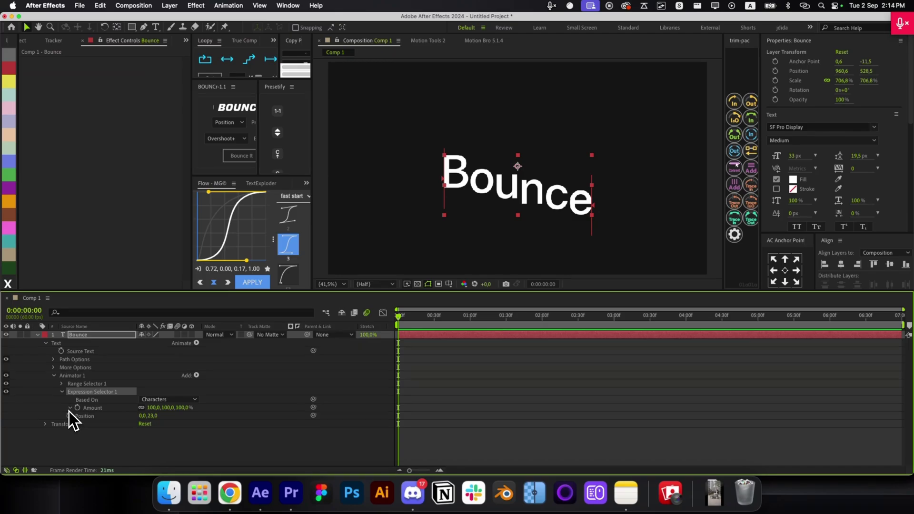
pyautogui.click(69, 409)
pyautogui.click(432, 415)
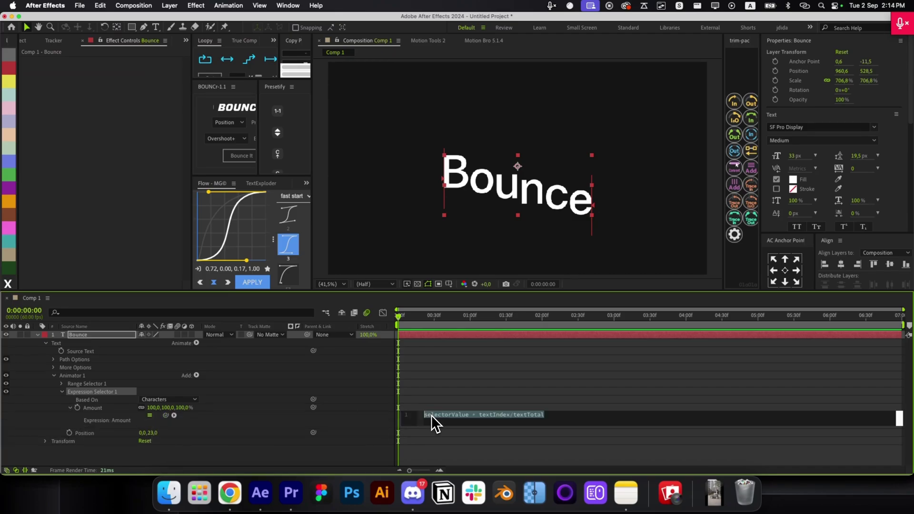
pyautogui.click(528, 388)
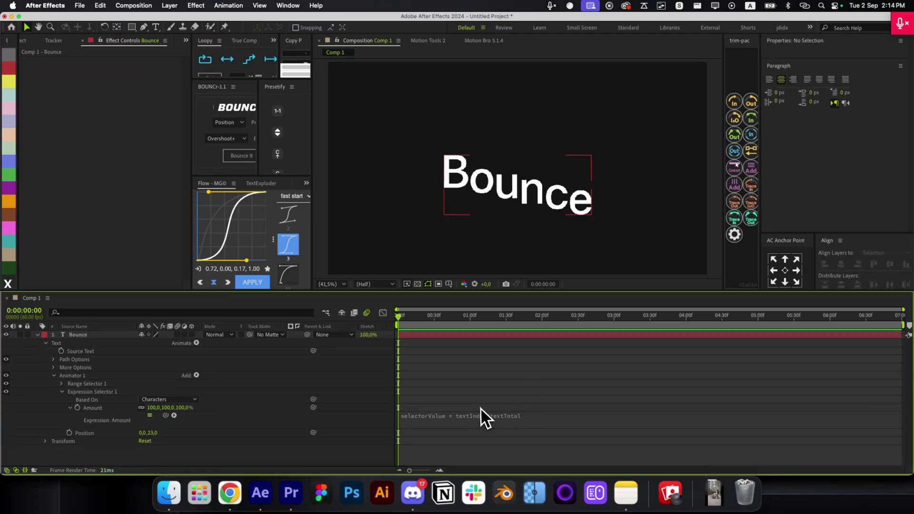
# - Switch to Notes and copy the full code under Expression 1 in the Expressions note
pyautogui.press('super+Tab')
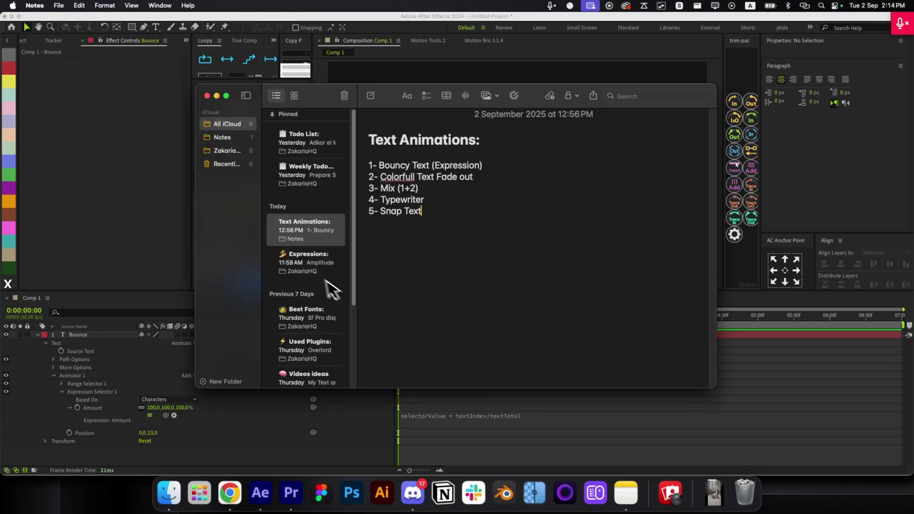
pyautogui.click(326, 271)
pyautogui.scroll(-15, 466, 306)
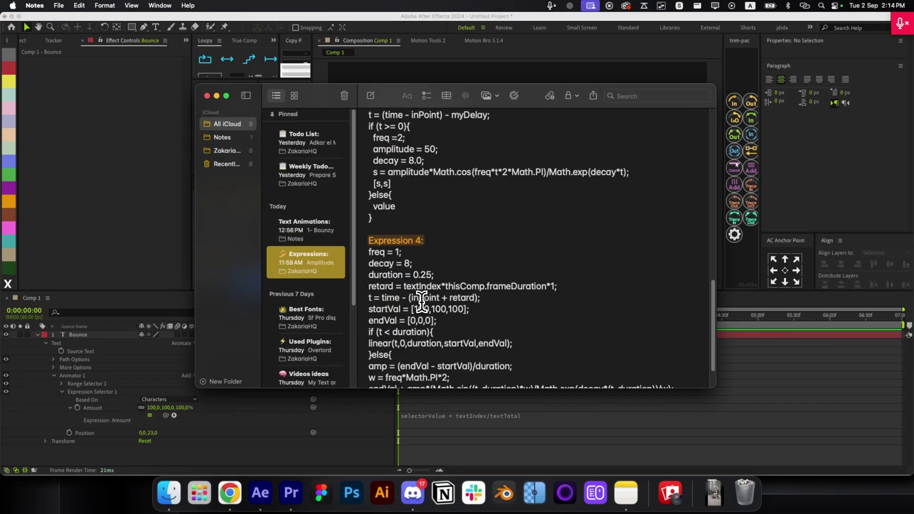
pyautogui.scroll(10, 421, 301)
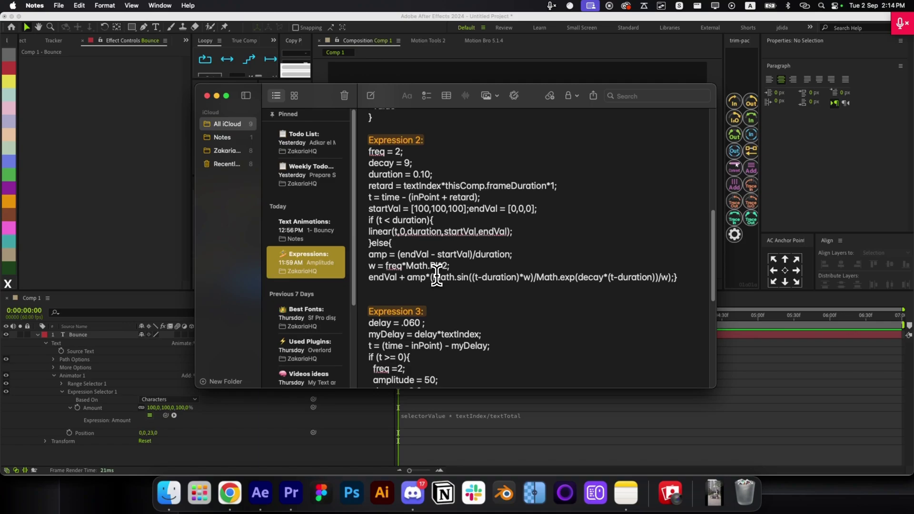
pyautogui.scroll(8, 445, 285)
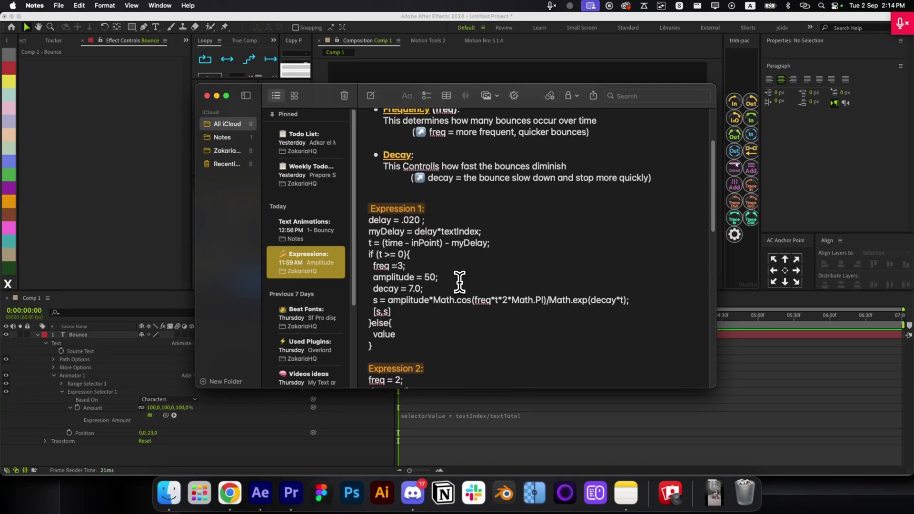
pyautogui.click(398, 363)
pyautogui.moveTo(398, 363); pyautogui.dragTo(369, 230)
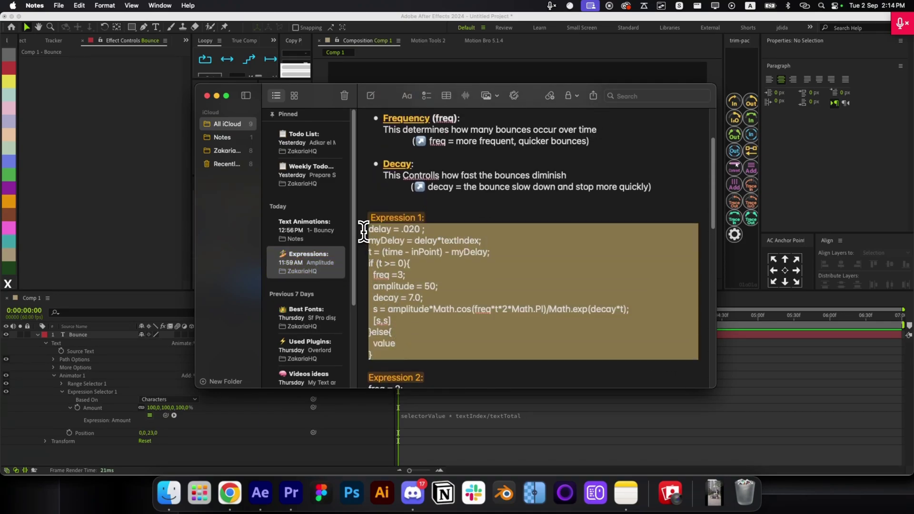
pyautogui.press('super+c')
# - Return to After Effects and replace the Expression Selector's Amount expression with the copied code
pyautogui.click(434, 443)
pyautogui.click(431, 416)
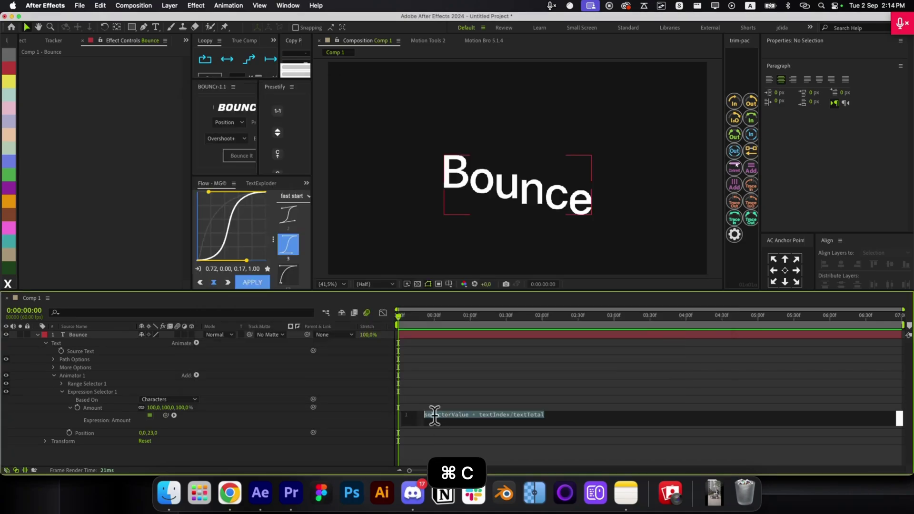
pyautogui.press('super+v')
pyautogui.click(455, 388)
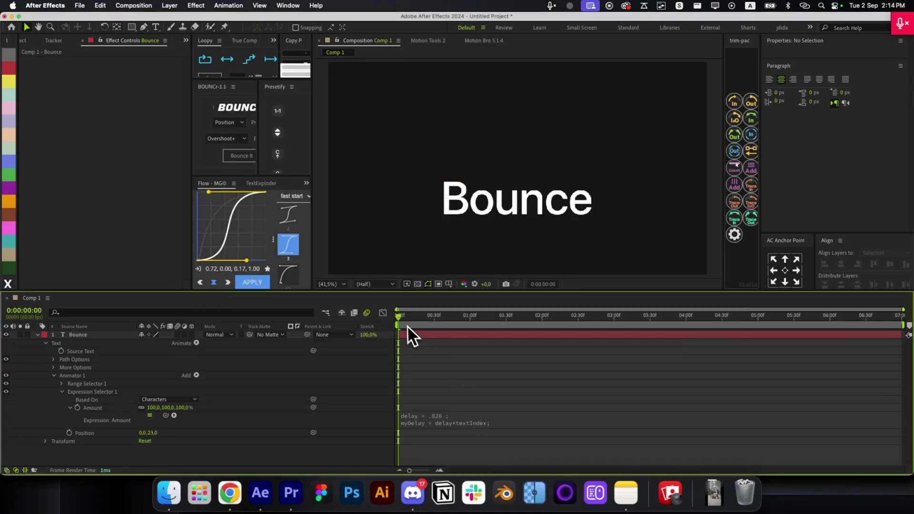
# - Preview the letter-by-letter bounce of the Bounce text from the start of the composition
pyautogui.moveTo(403, 323); pyautogui.dragTo(412, 321)
pyautogui.press('space')
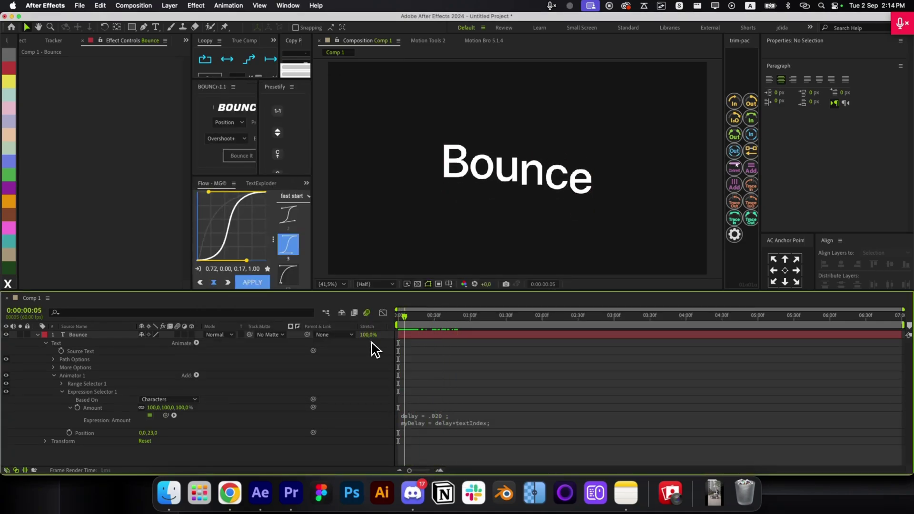
pyautogui.press('space')
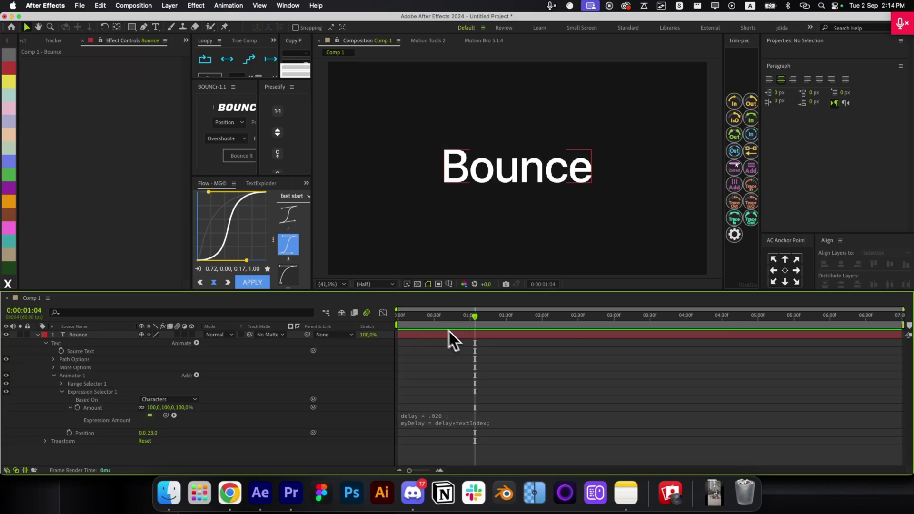
pyautogui.moveTo(434, 322); pyautogui.dragTo(374, 329)
pyautogui.press('space')
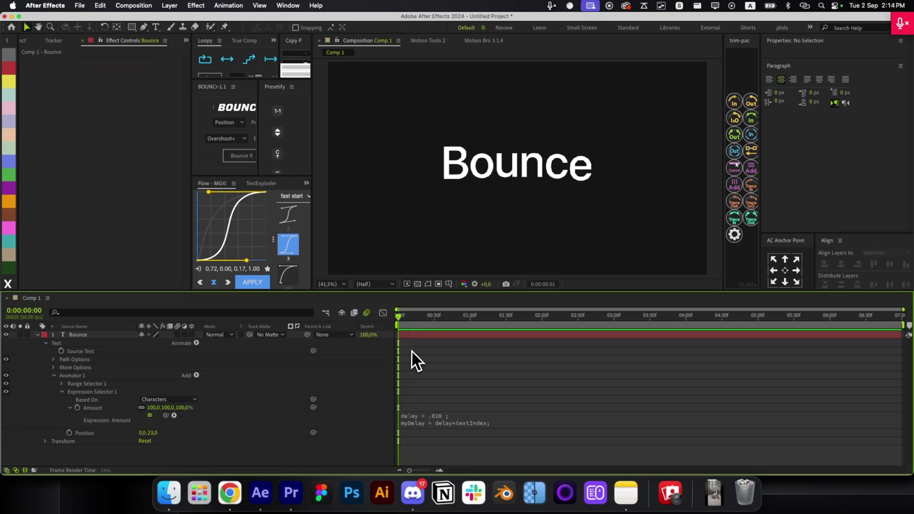
pyautogui.press('space')
# - Collapse the Bounce layer and reveal only its modified properties, including the Amount expression
pyautogui.press('super+a')
pyautogui.press('u')
pyautogui.click(38, 335)
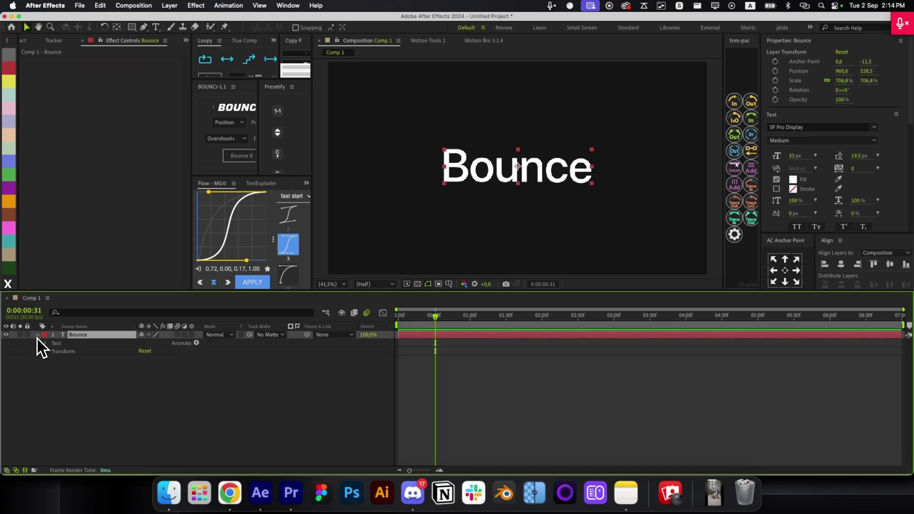
pyautogui.press('u')
pyautogui.press('u')
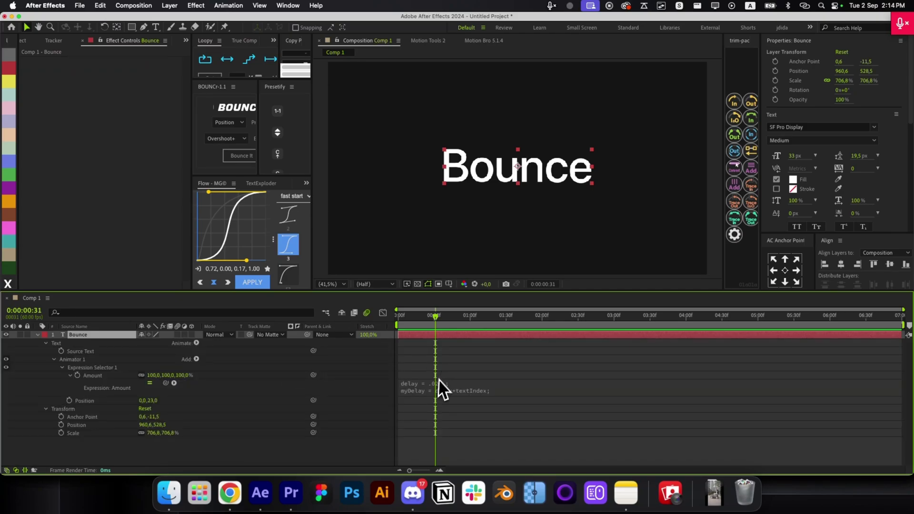
# - Set the delay in the Amount expression to .1020
pyautogui.click(436, 405)
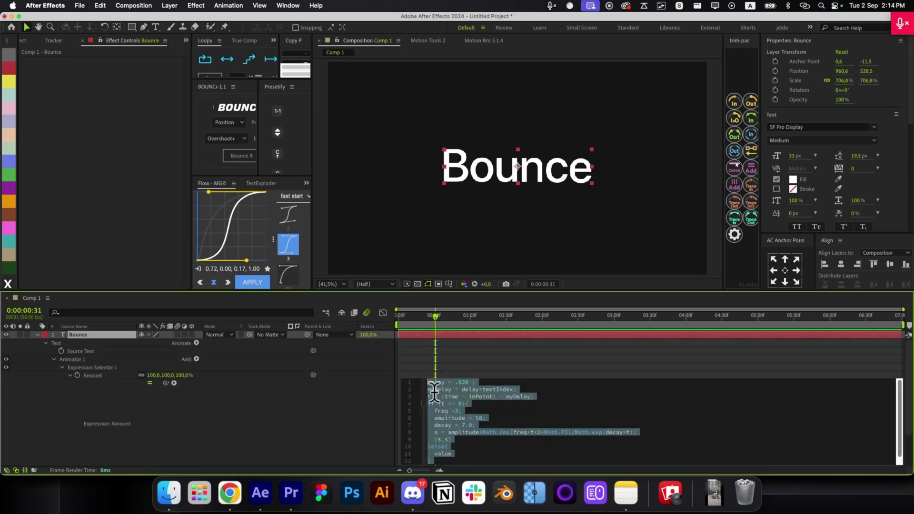
pyautogui.click(459, 406)
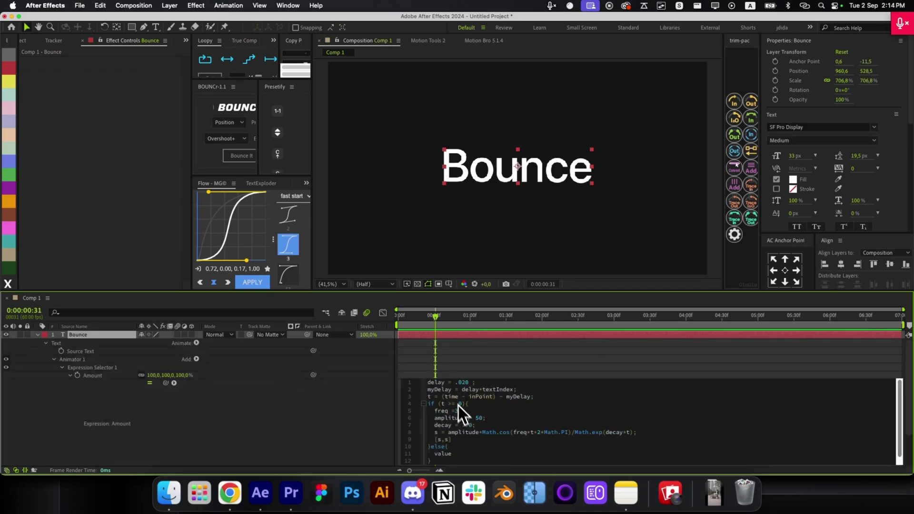
pyautogui.doubleClick(441, 384)
pyautogui.write('1')
pyautogui.click(468, 364)
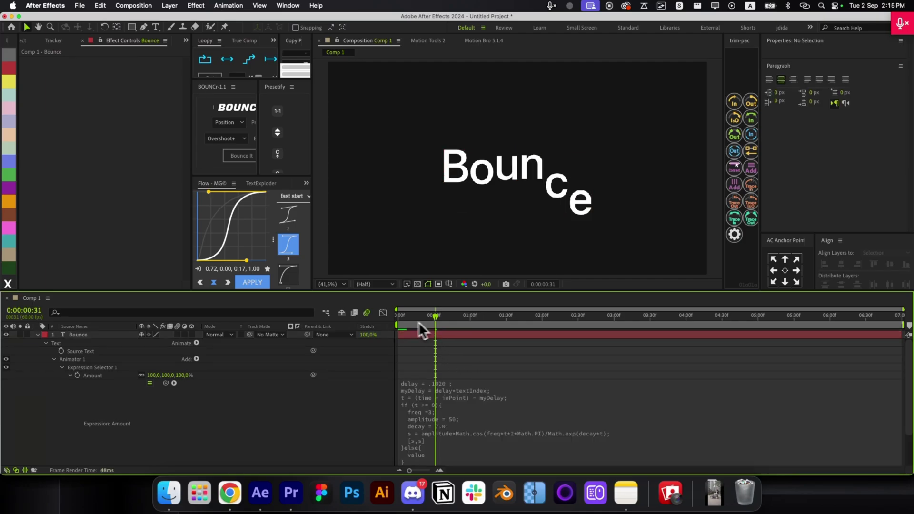
# - Play the Bounce animation from the first frame to check the changed delay between letters
pyautogui.moveTo(418, 322); pyautogui.dragTo(390, 319)
pyautogui.press('space')
pyautogui.press('space')
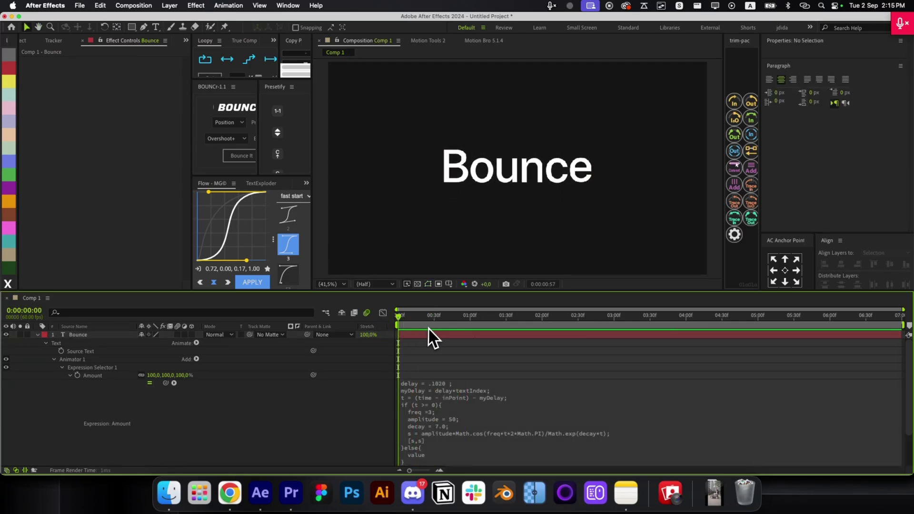
pyautogui.press('space')
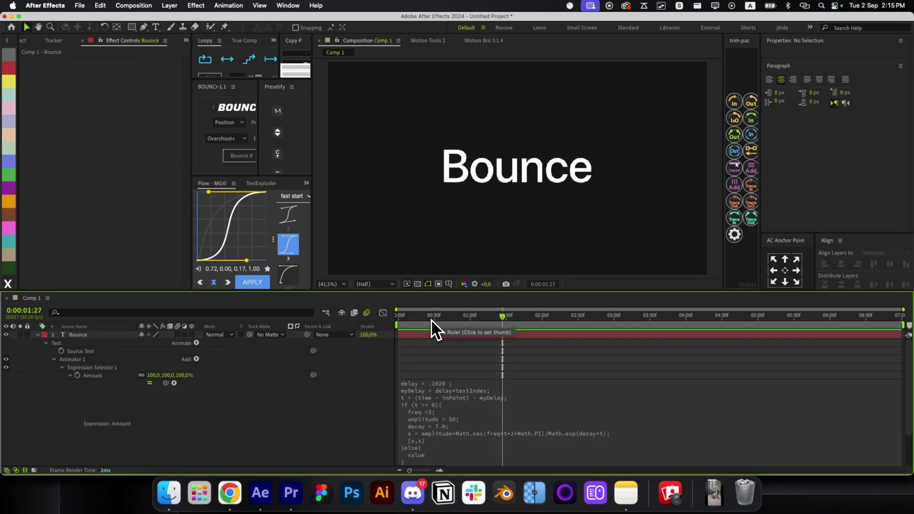
# - Set the delay in the Amount expression to .0020 and play the Bounce animation from the first frame
pyautogui.click(459, 386)
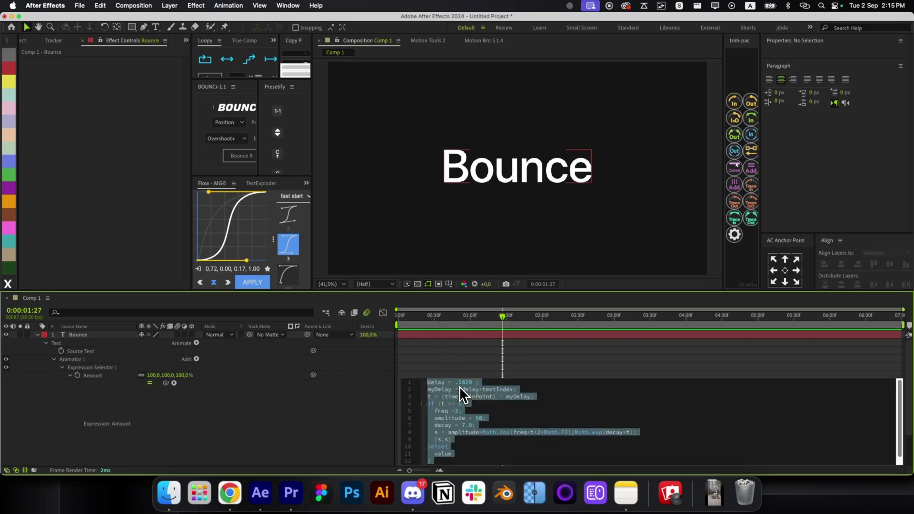
pyautogui.click(467, 381)
pyautogui.press('Left')
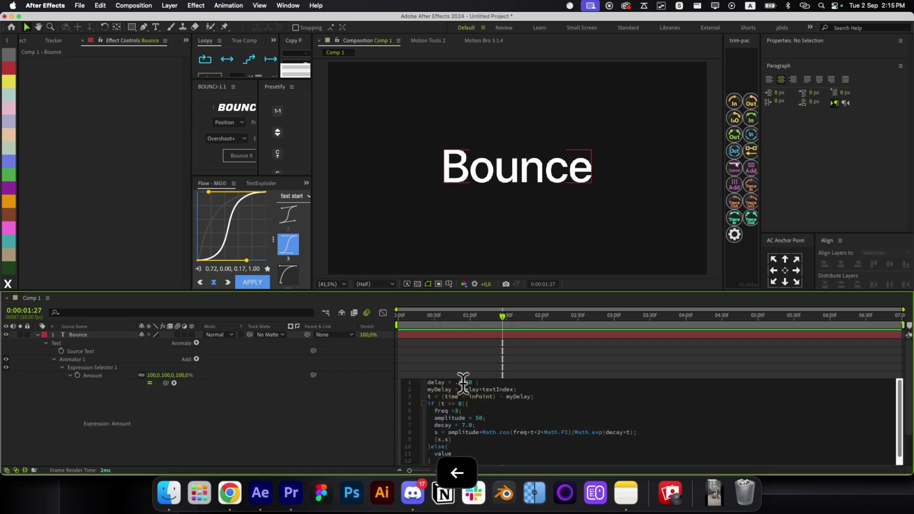
pyautogui.press('BackSpace')
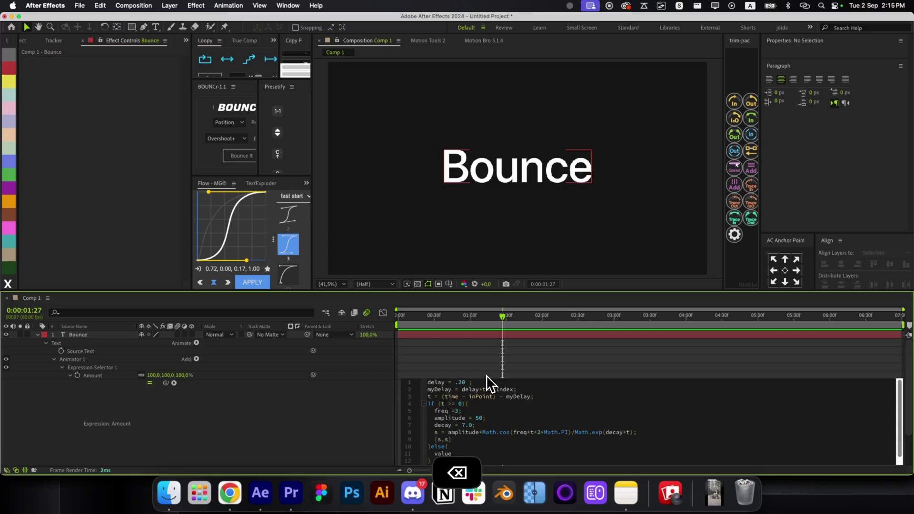
pyautogui.click(486, 375)
pyautogui.click(452, 381)
pyautogui.press('Left')
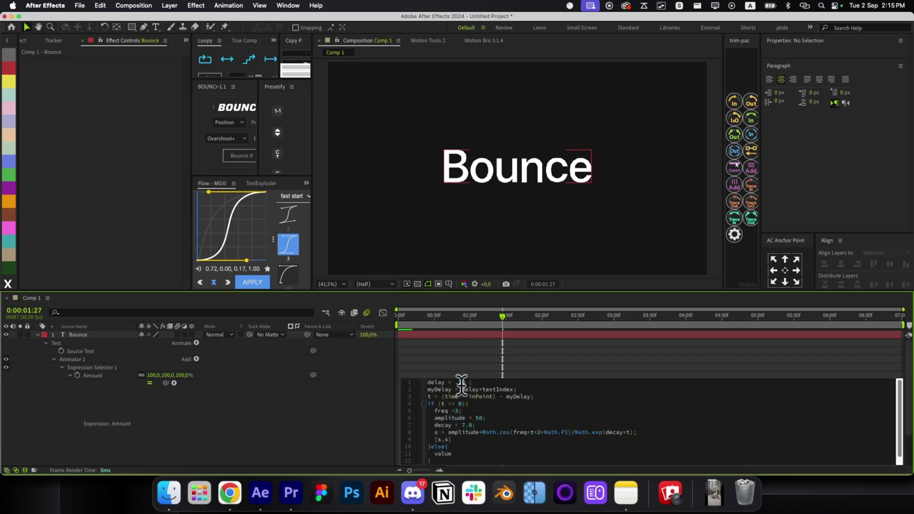
pyautogui.click(442, 367)
pyautogui.moveTo(424, 317); pyautogui.dragTo(387, 325)
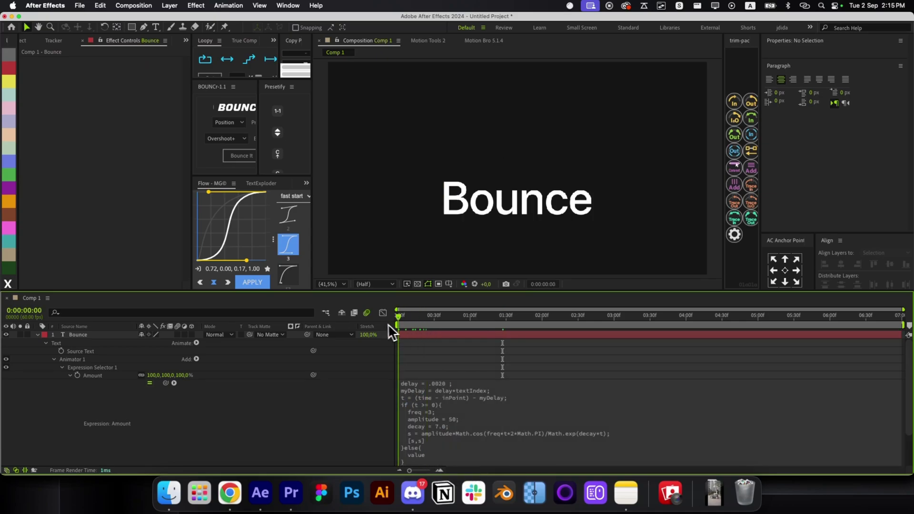
pyautogui.press('space')
# - Set the delay in the Amount expression to .020
pyautogui.click(461, 387)
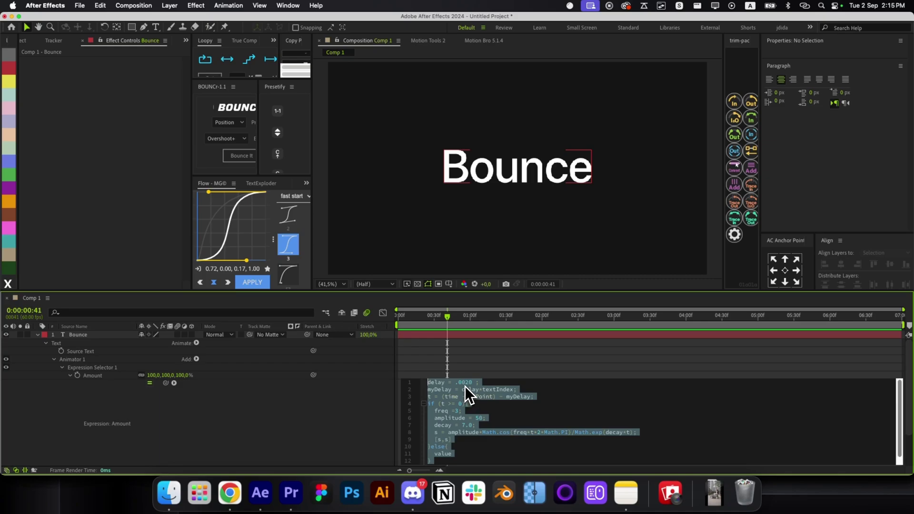
pyautogui.click(465, 386)
pyautogui.press('BackSpace')
pyautogui.click(458, 364)
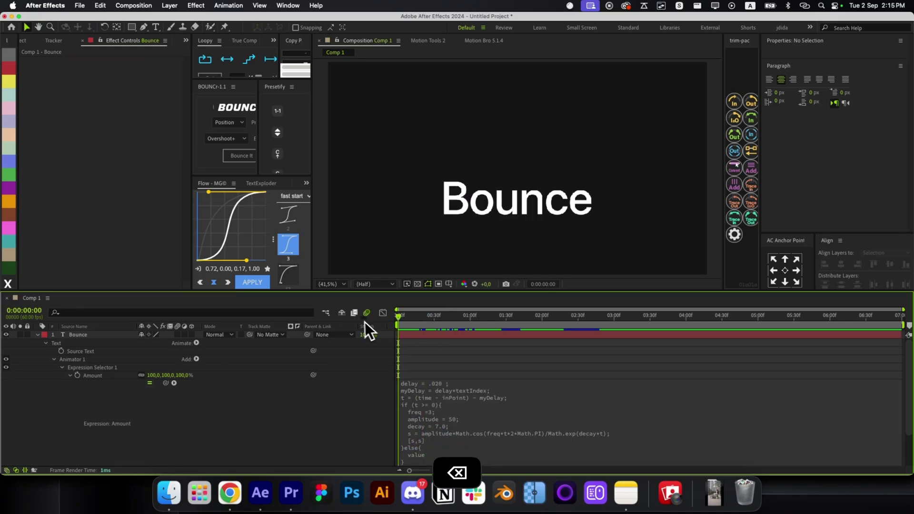
# - Switch to Notes and read the amplitude, frequency and decay explanations in the Expressions note
pyautogui.click(454, 419)
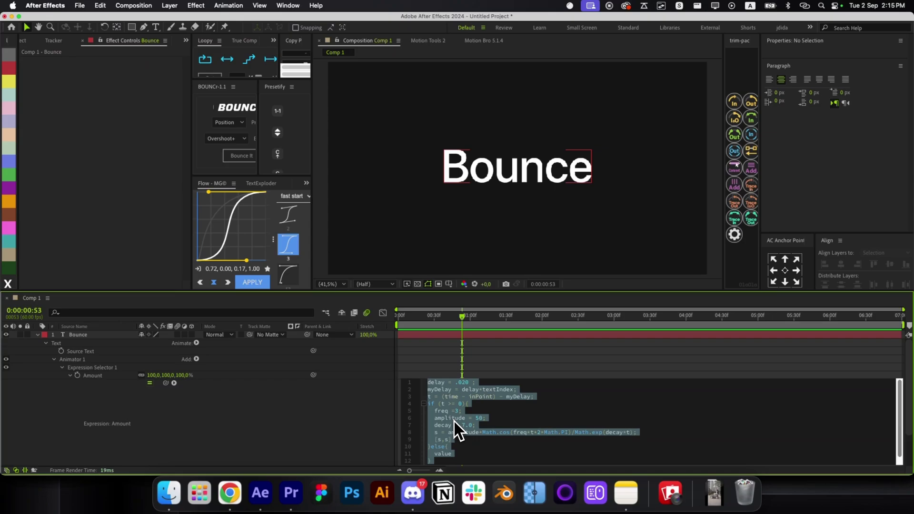
pyautogui.click(450, 412)
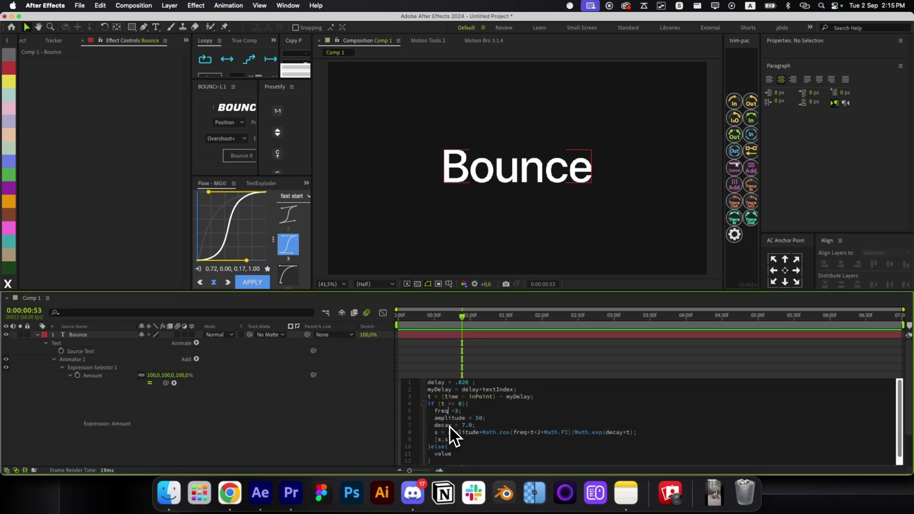
pyautogui.click(626, 493)
pyautogui.scroll(3, 470, 262)
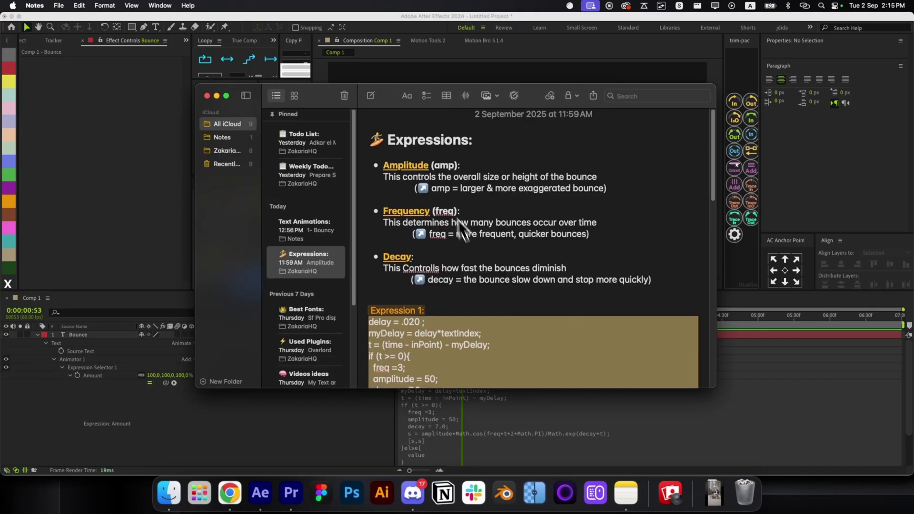
pyautogui.moveTo(436, 187); pyautogui.dragTo(502, 179)
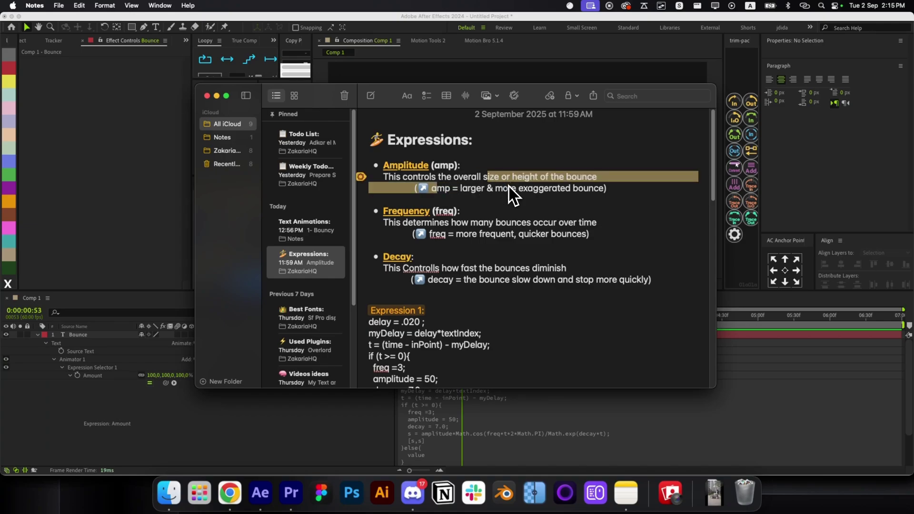
pyautogui.click(439, 190)
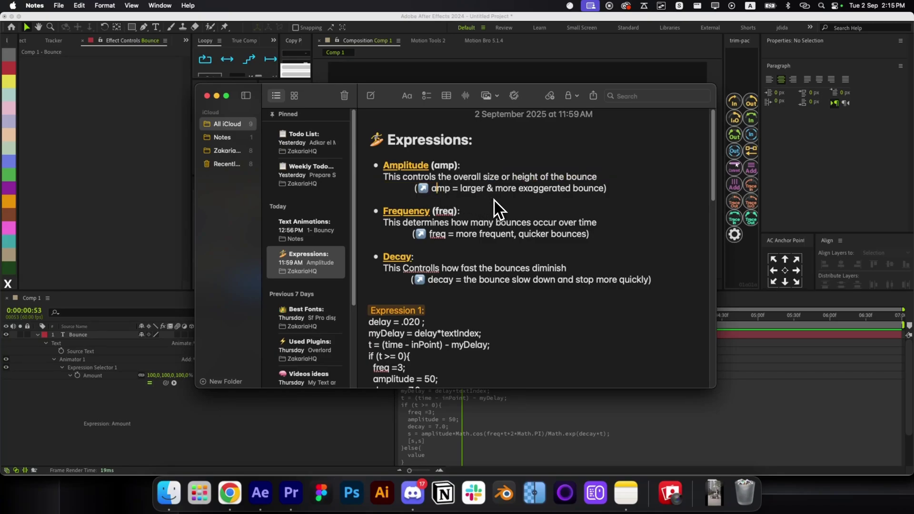
# - Return to After Effects and set freq in the Amount expression to 7
pyautogui.click(481, 444)
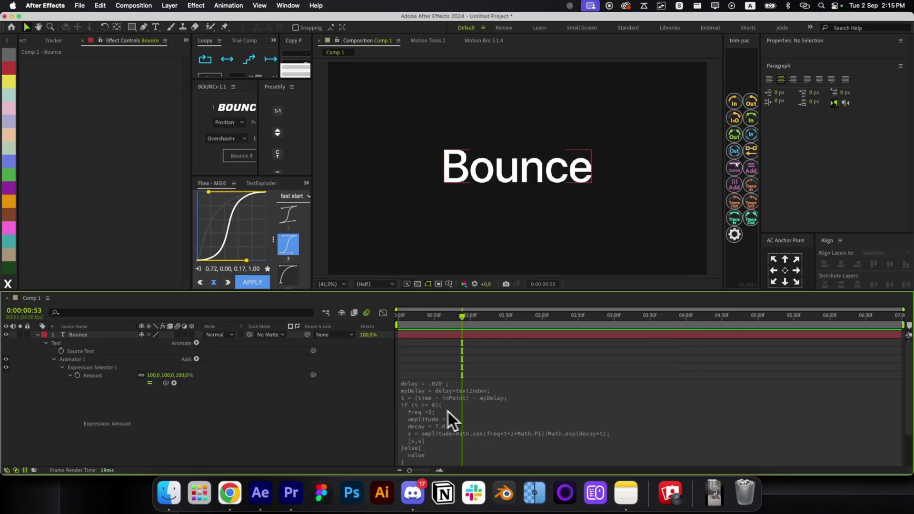
pyautogui.click(433, 410)
pyautogui.click(450, 415)
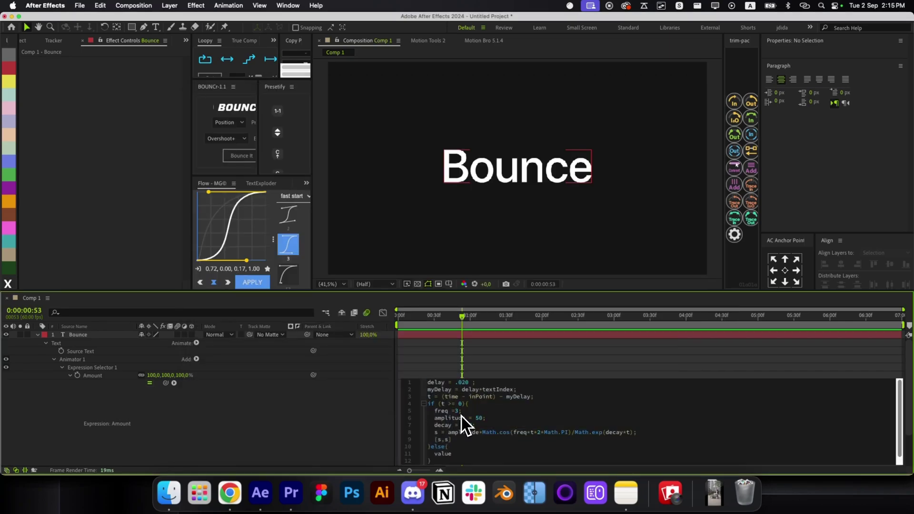
pyautogui.press('BackSpace')
pyautogui.write('7')
pyautogui.click(451, 368)
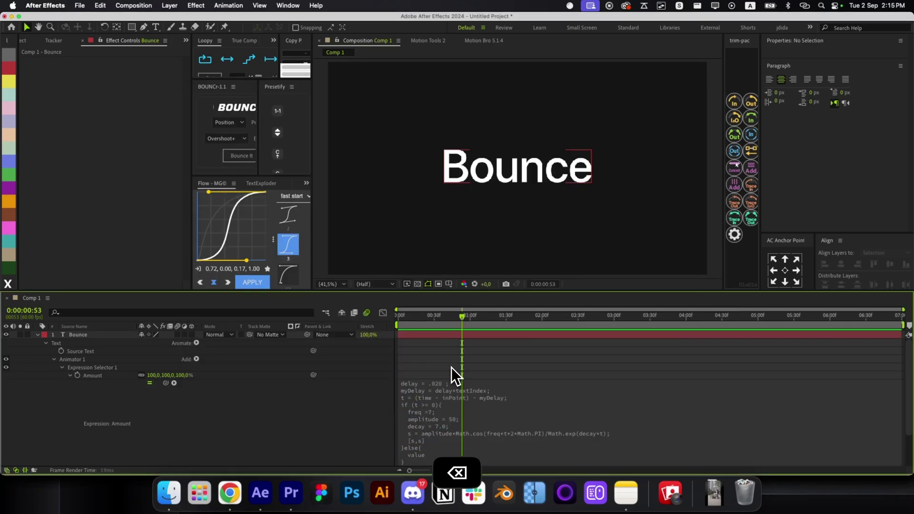
# - Play the Bounce animation from the first frame to check the higher frequency
pyautogui.moveTo(423, 320); pyautogui.dragTo(379, 324)
pyautogui.press('space')
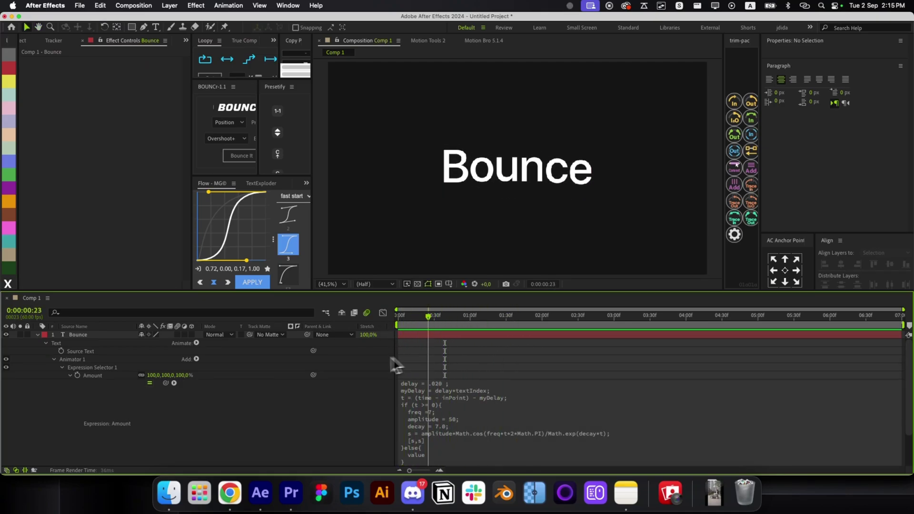
pyautogui.press('Home')
pyautogui.press('space')
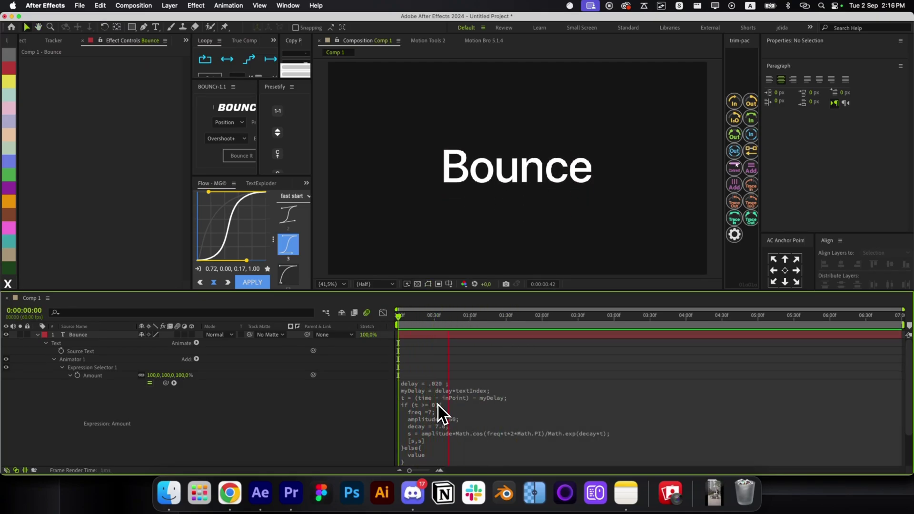
pyautogui.moveTo(415, 320); pyautogui.dragTo(457, 335)
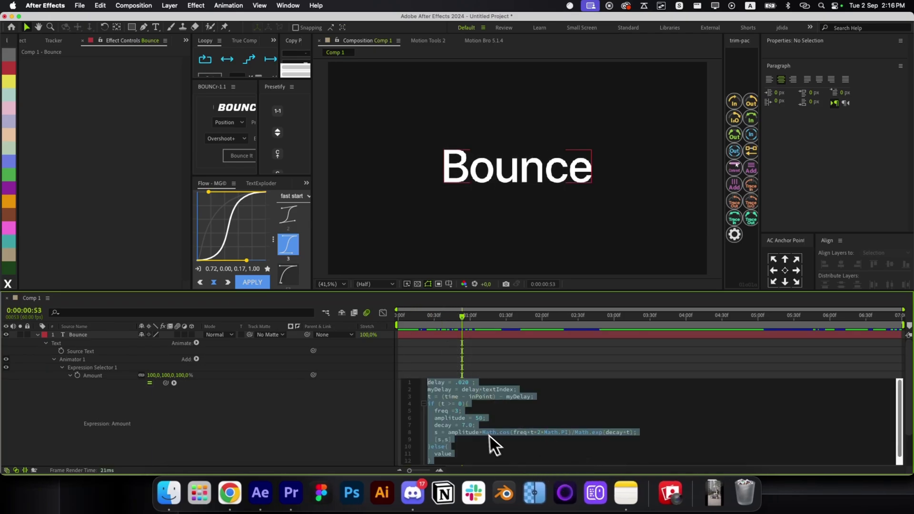
# - Consult the Expressions note, and try an amplitude of 250 in the Amount expression with a preview from the first frame
pyautogui.click(626, 498)
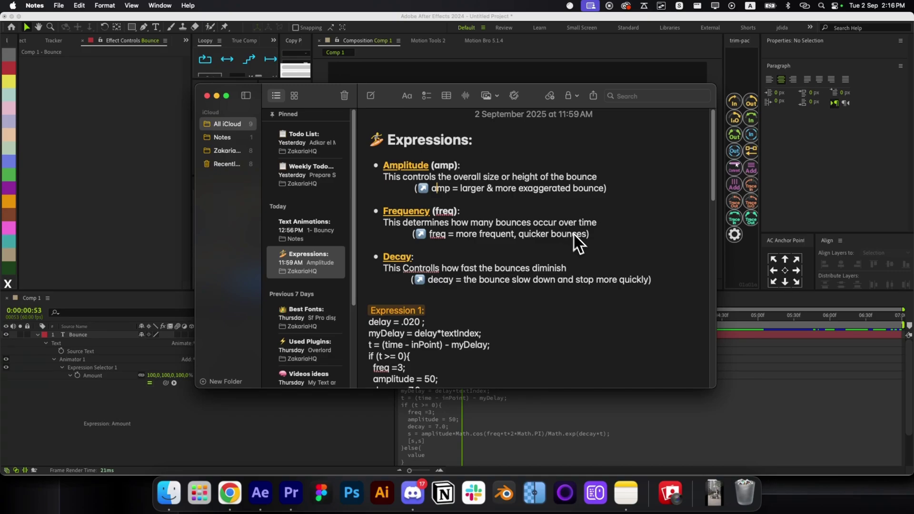
pyautogui.click(452, 419)
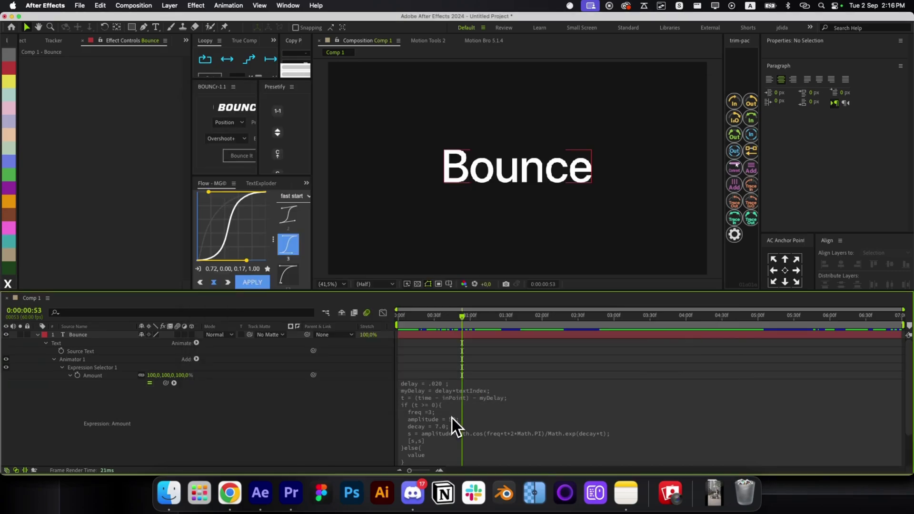
pyautogui.click(478, 419)
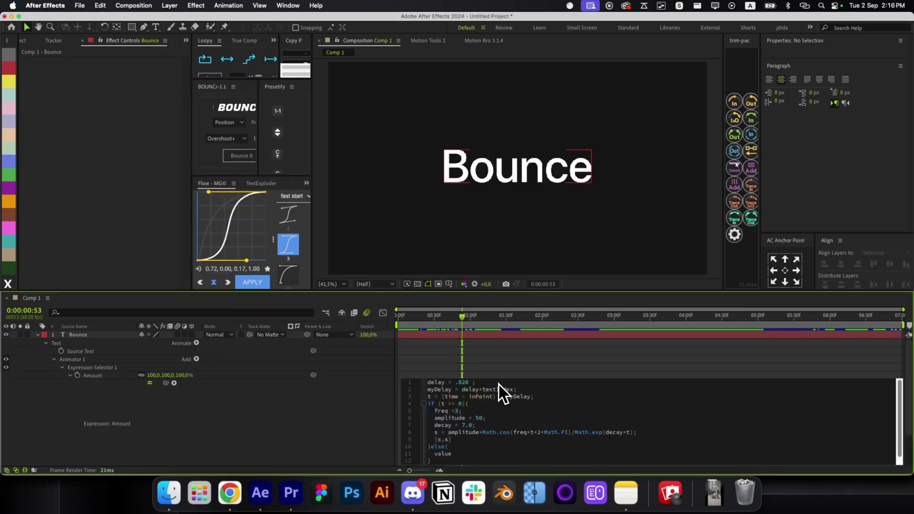
pyautogui.click(462, 349)
pyautogui.moveTo(442, 318); pyautogui.dragTo(398, 332)
pyautogui.click(430, 361)
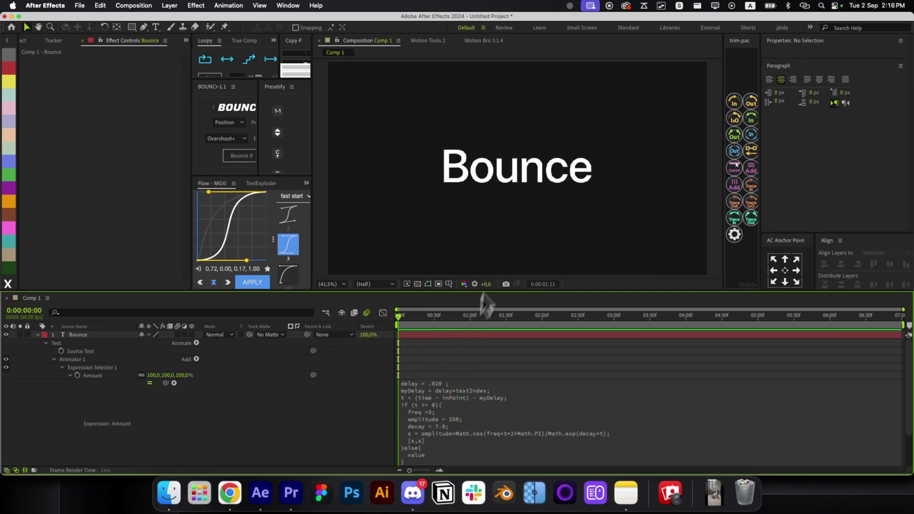
pyautogui.press('super+z')
# - Check the decay explanation in Notes and set the decay in the Amount expression to 2.0
pyautogui.click(633, 493)
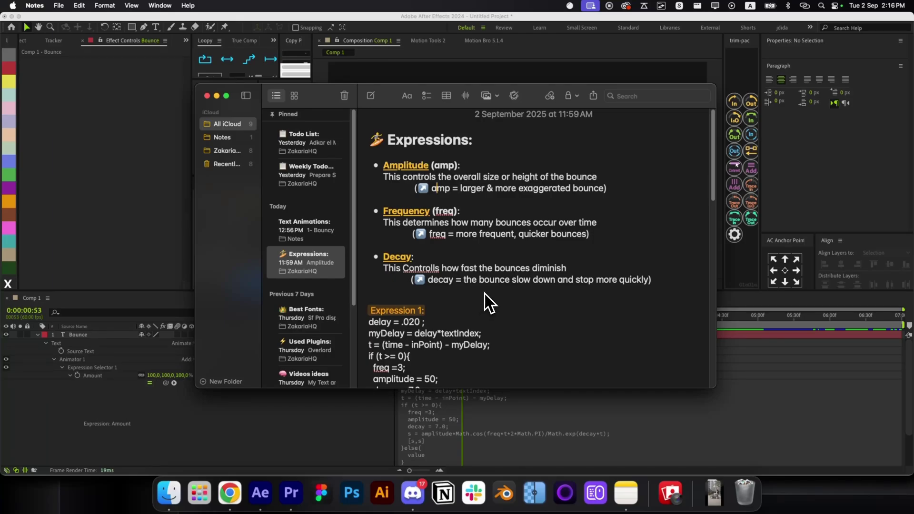
pyautogui.click(509, 416)
pyautogui.click(473, 432)
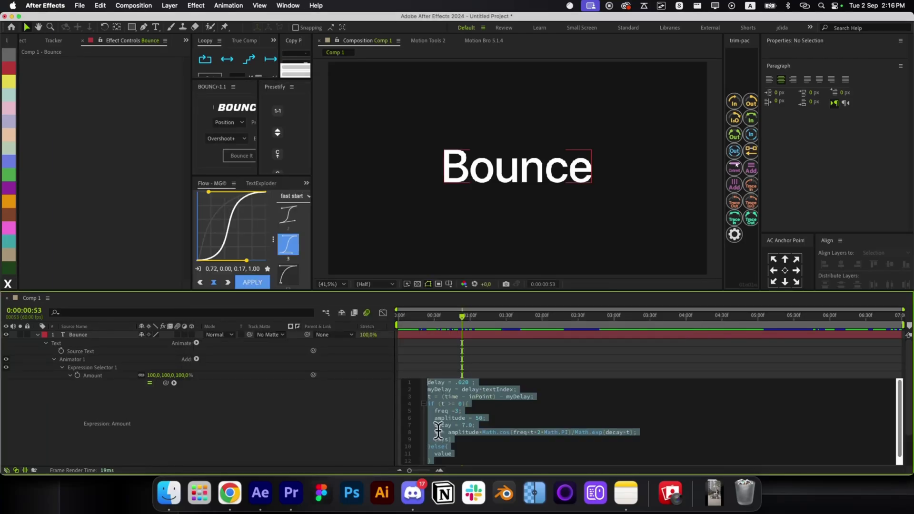
pyautogui.click(473, 430)
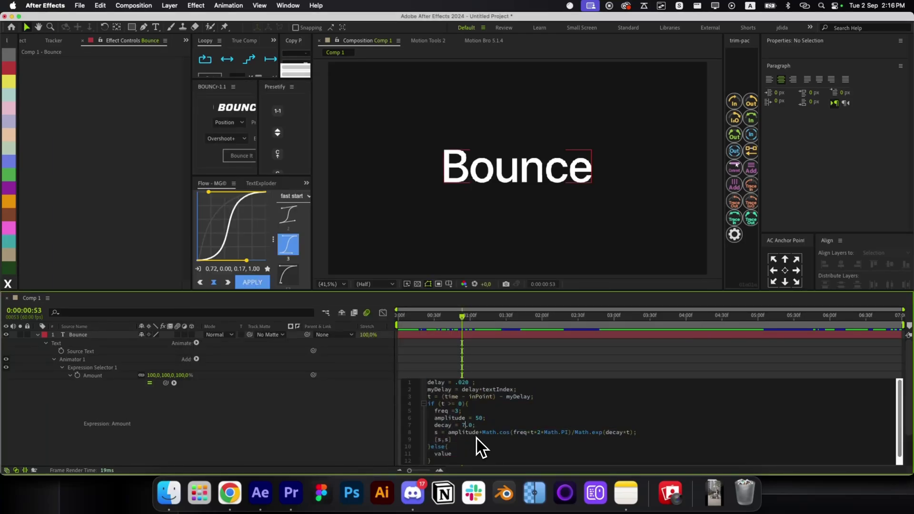
pyautogui.press('BackSpace')
pyautogui.write('2')
# - Play the Bounce animation from the first frame to check the lower decay
pyautogui.click(397, 315)
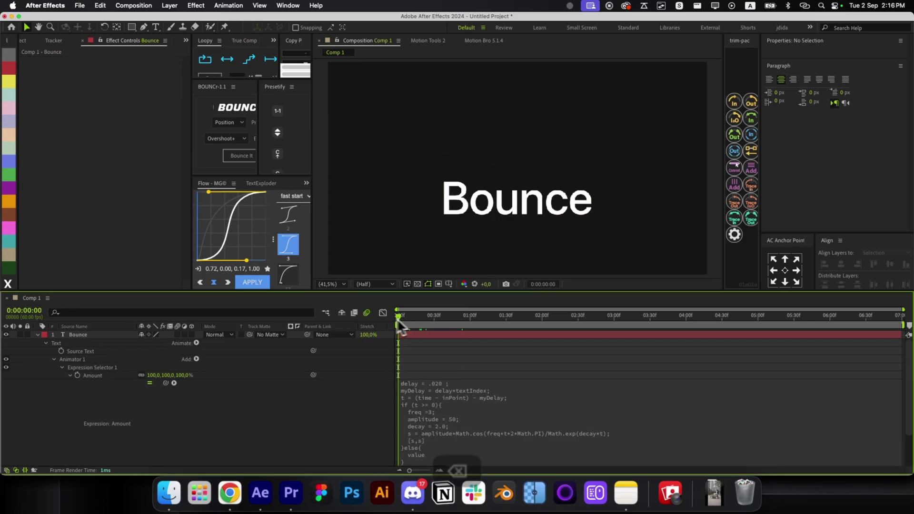
pyautogui.press('space')
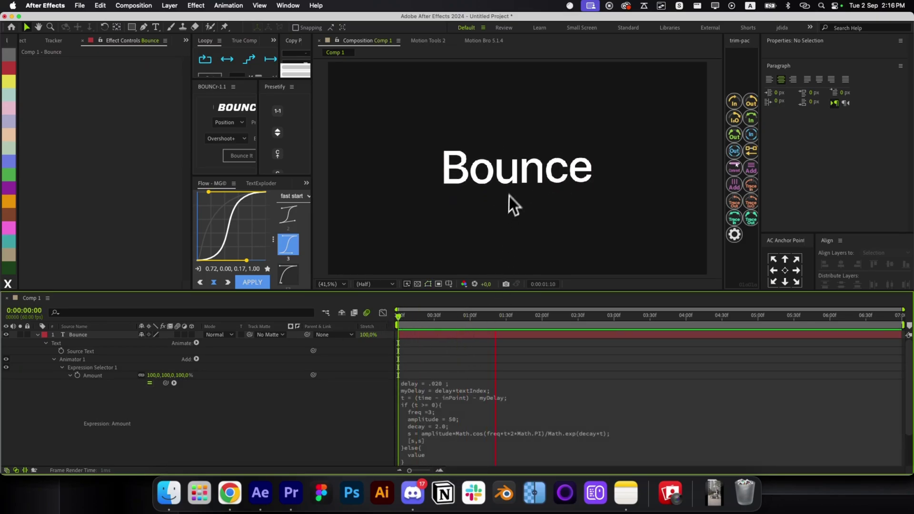
pyautogui.press('space')
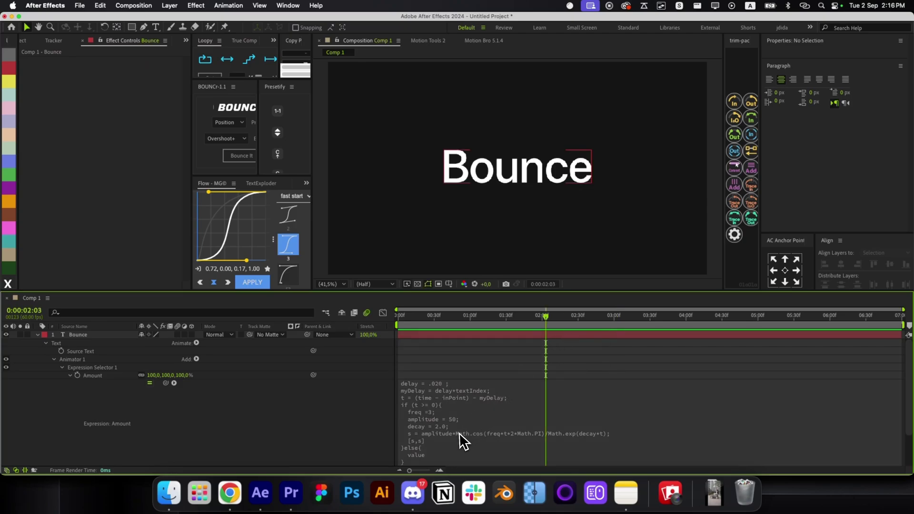
# - Try a decay of 12.0 in the Amount expression and preview the bounce
pyautogui.click(459, 433)
pyautogui.click(470, 425)
pyautogui.click(463, 428)
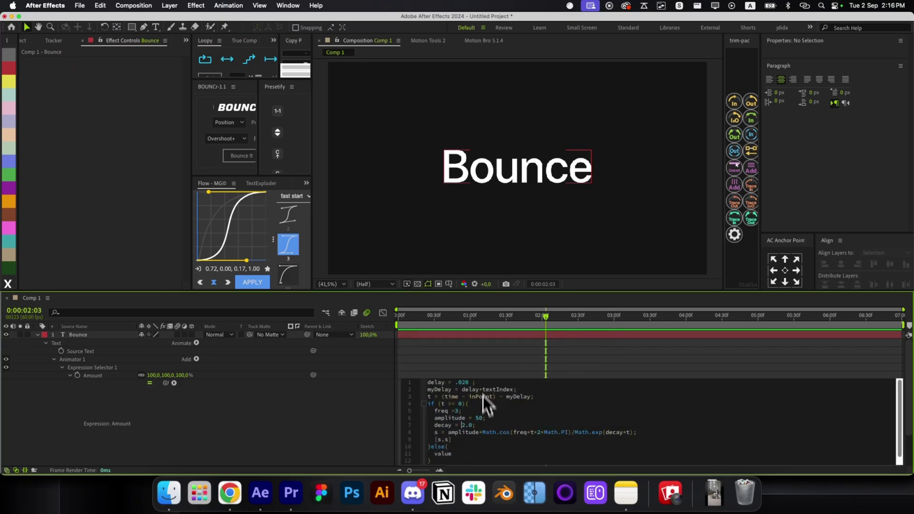
pyautogui.write('1')
pyautogui.click(476, 363)
pyautogui.moveTo(486, 316); pyautogui.dragTo(464, 369)
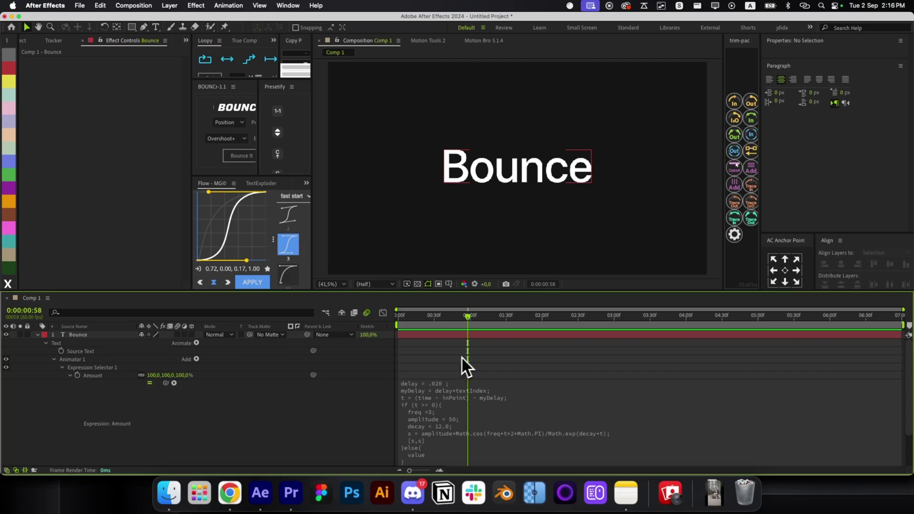
pyautogui.press('super+z')
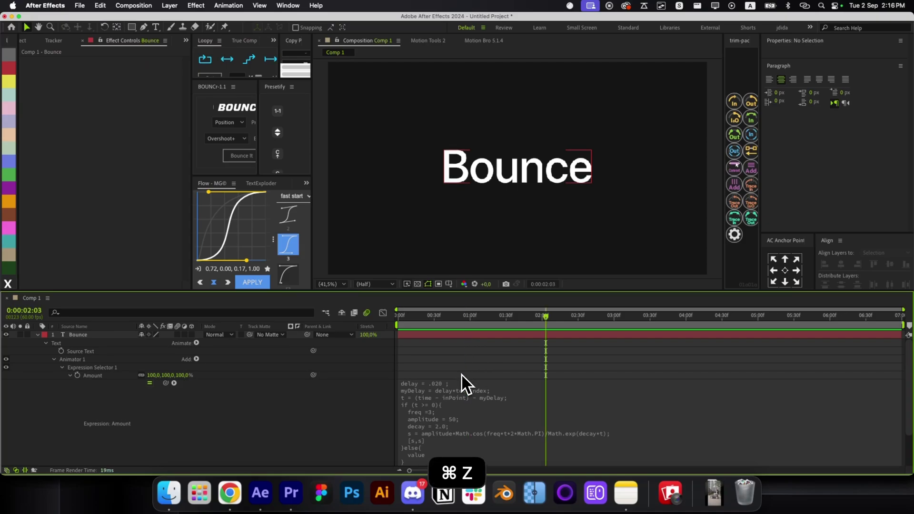
# - Switch to Notes and copy the complete Expression 3 code from the Expressions note
pyautogui.click(629, 491)
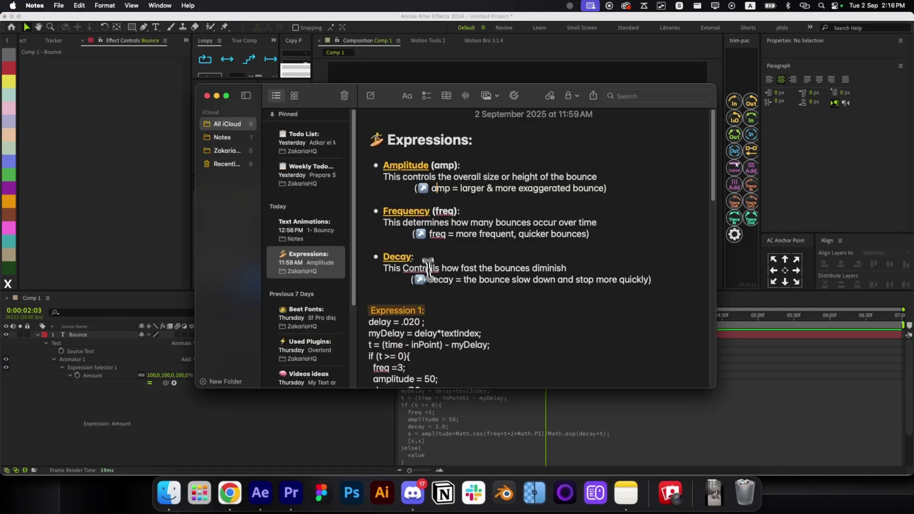
pyautogui.scroll(-10, 419, 228)
pyautogui.scroll(4, 420, 223)
pyautogui.scroll(-8, 420, 223)
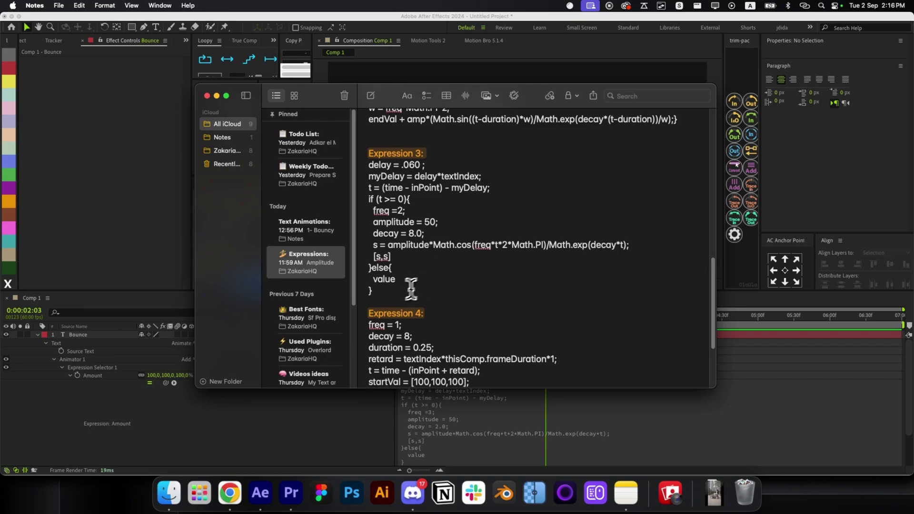
pyautogui.moveTo(410, 286); pyautogui.dragTo(367, 163)
pyautogui.press('super+c')
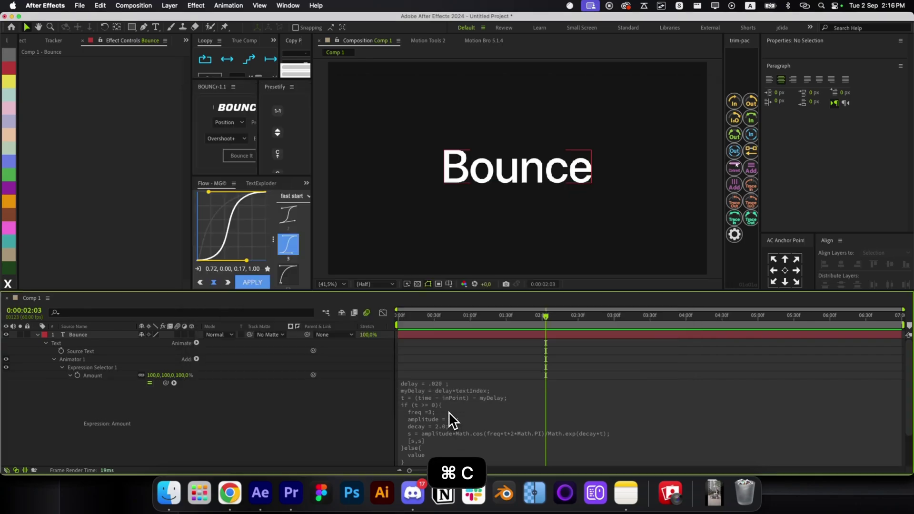
# - Replace the Bounce layer's Amount expression in After Effects with the copied Expression 3 code and preview the animation
pyautogui.click(449, 412)
pyautogui.click(469, 408)
pyautogui.press('super+v')
pyautogui.click(461, 362)
pyautogui.moveTo(404, 318); pyautogui.dragTo(456, 336)
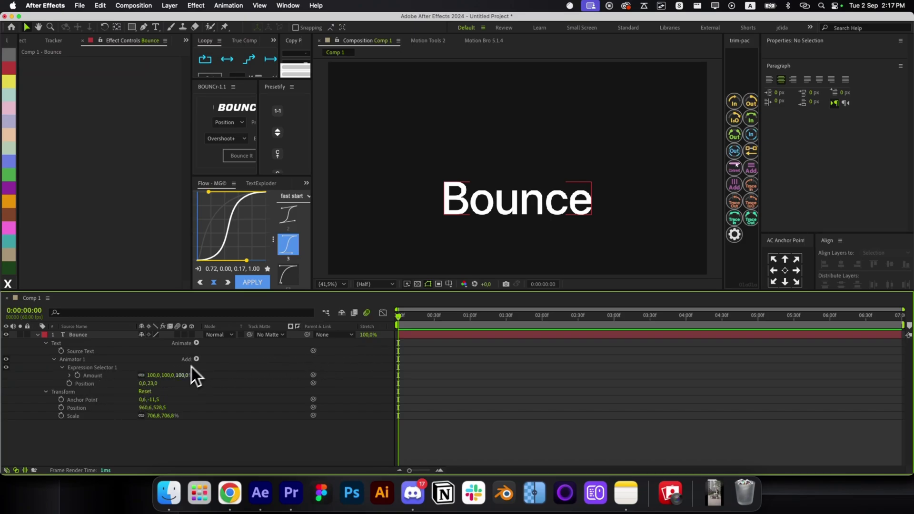
# - Set the Bounce animator's Position to 27,0, 23,0 and preview the animation
pyautogui.moveTo(143, 384)
pyautogui.mouseDown()
pyautogui.moveTo(237, 388)
pyautogui.moveTo(148, 385)
pyautogui.mouseUp()
pyautogui.press('space')
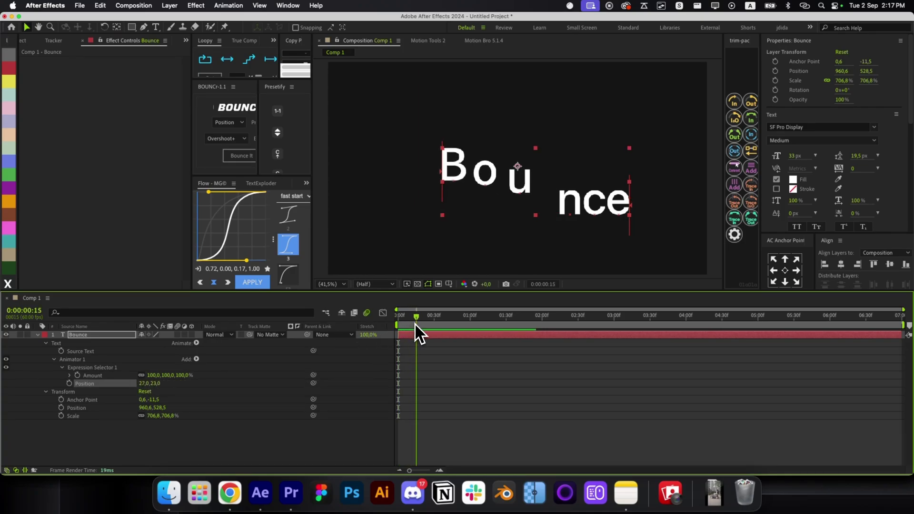
pyautogui.press('space')
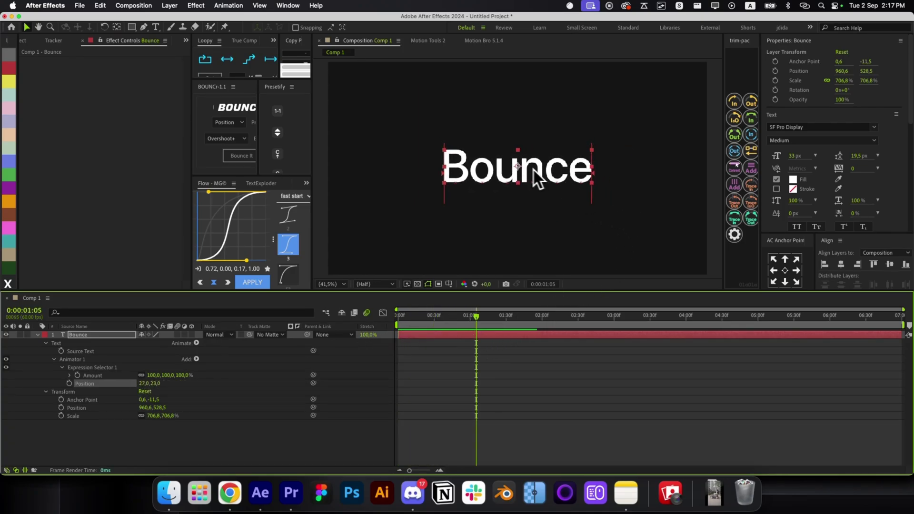
# - Add Scale and Opacity properties to the Bounce layer's animator, setting Scale to 0% and Opacity to 0%
pyautogui.click(196, 359)
pyautogui.moveTo(231, 358)
pyautogui.click(290, 308)
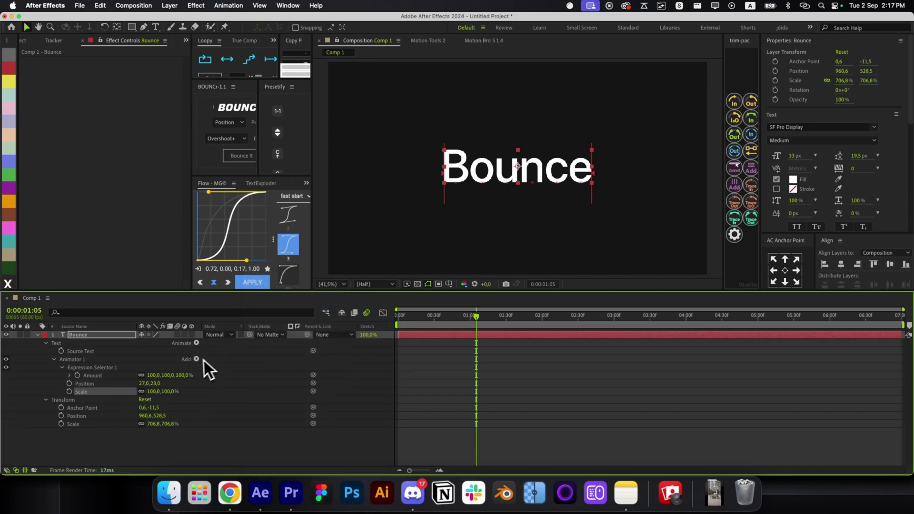
pyautogui.click(198, 360)
pyautogui.moveTo(198, 361)
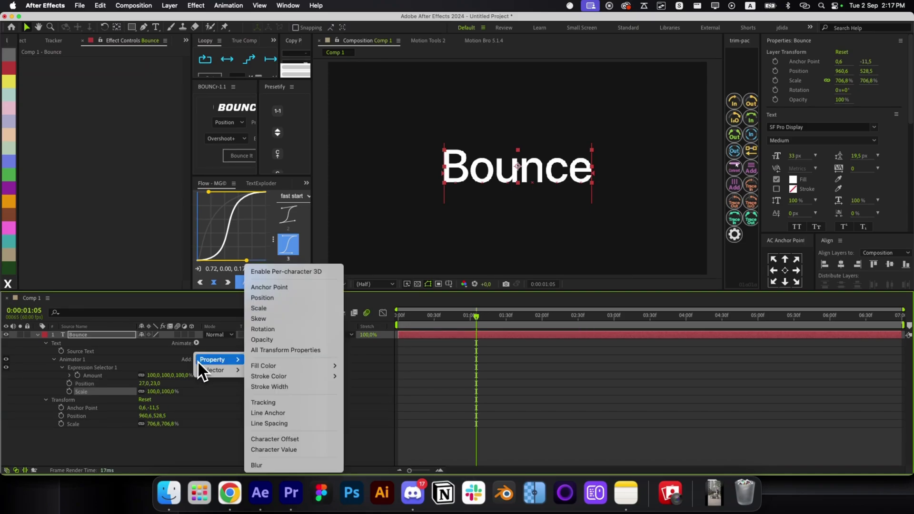
pyautogui.click(275, 342)
pyautogui.write('0')
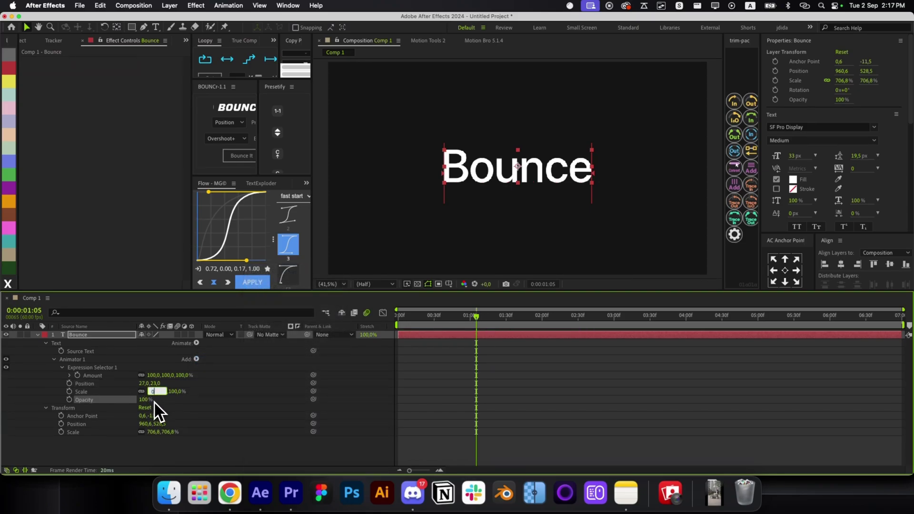
pyautogui.click(146, 400)
pyautogui.write('0')
# - Play the Bounce animation from the first frame to check the scale and opacity reveal
pyautogui.click(453, 387)
pyautogui.moveTo(471, 316); pyautogui.dragTo(346, 332)
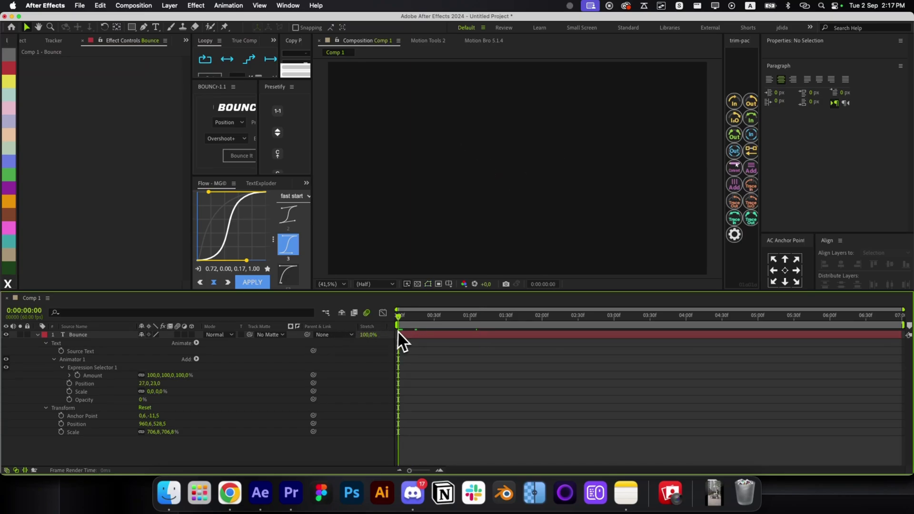
pyautogui.press('space')
pyautogui.press('space')
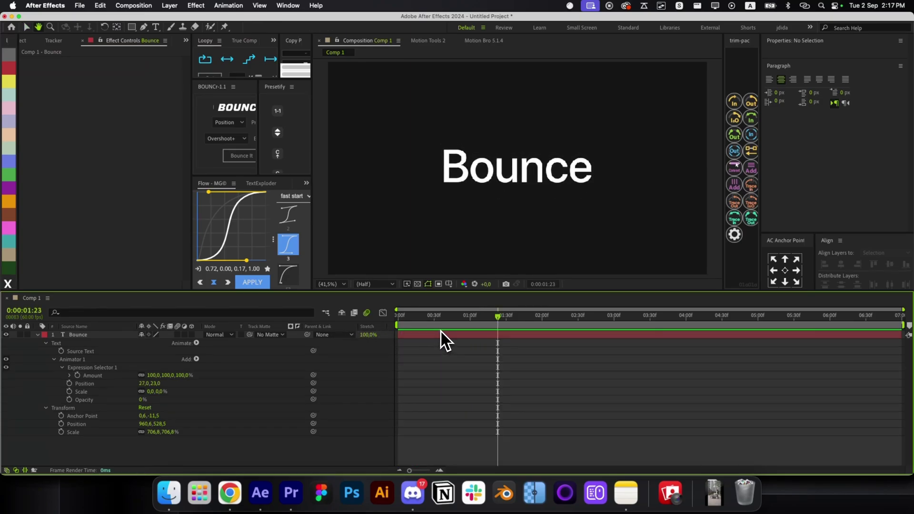
# - Add a Skew property to the Bounce layer's animator and set it to 33
pyautogui.click(197, 359)
pyautogui.moveTo(199, 360)
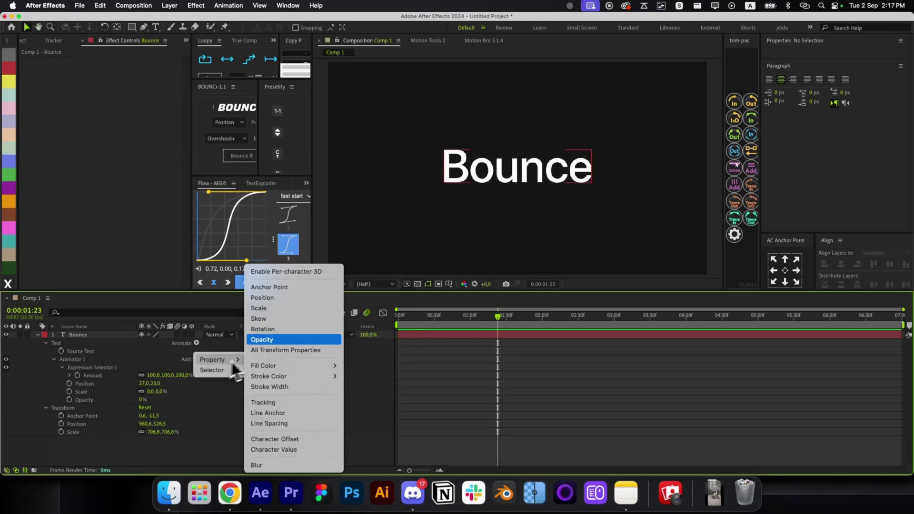
pyautogui.click(293, 319)
pyautogui.click(168, 413)
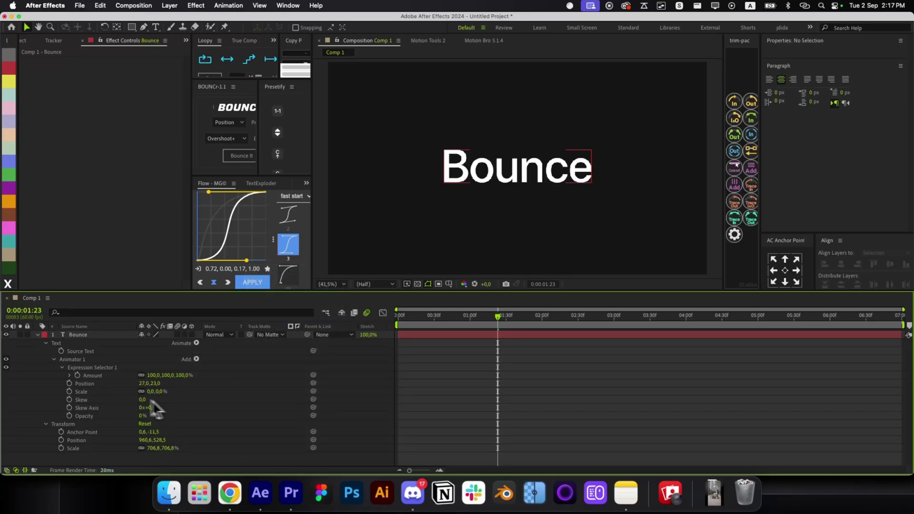
pyautogui.press('Return')
# - Add a Rotation property of 44° to the Bounce animator and preview the animation from the first frame
pyautogui.click(196, 359)
pyautogui.moveTo(199, 360)
pyautogui.click(267, 333)
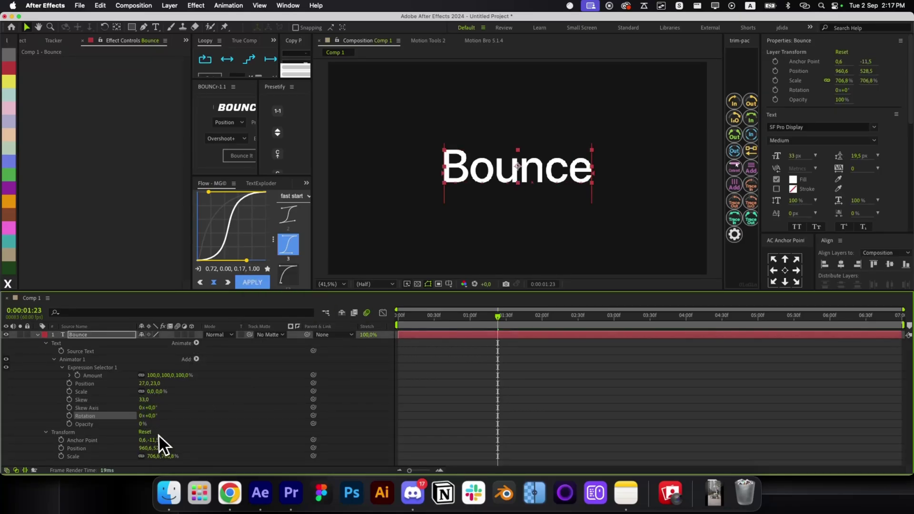
pyautogui.moveTo(154, 425); pyautogui.dragTo(435, 414)
pyautogui.click(450, 353)
pyautogui.press('Home')
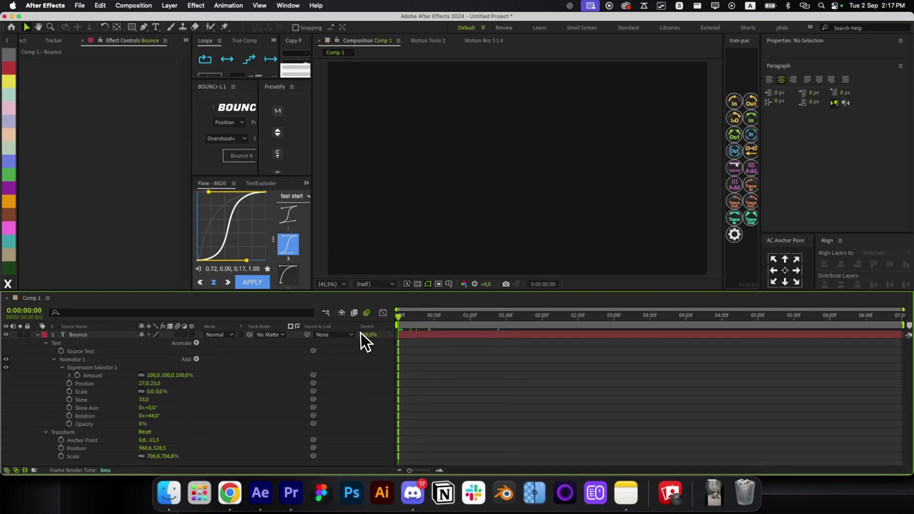
pyautogui.press('space')
pyautogui.press('space')
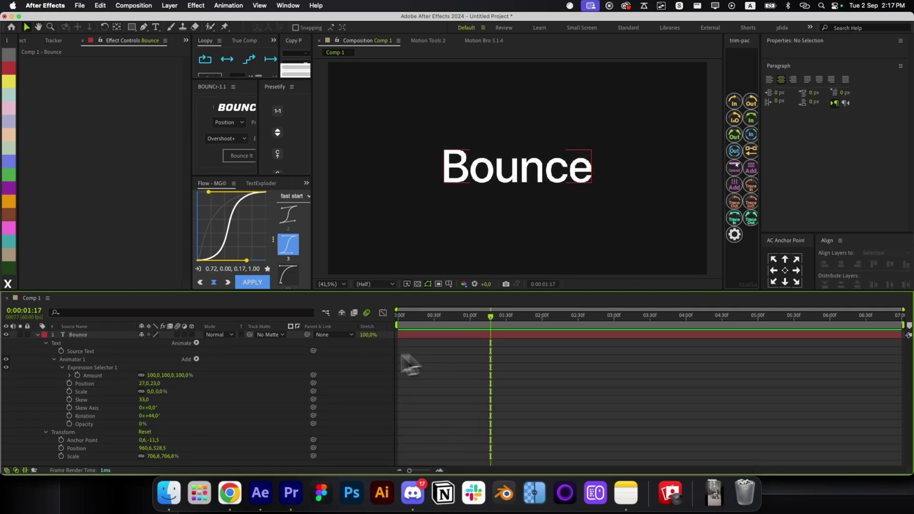
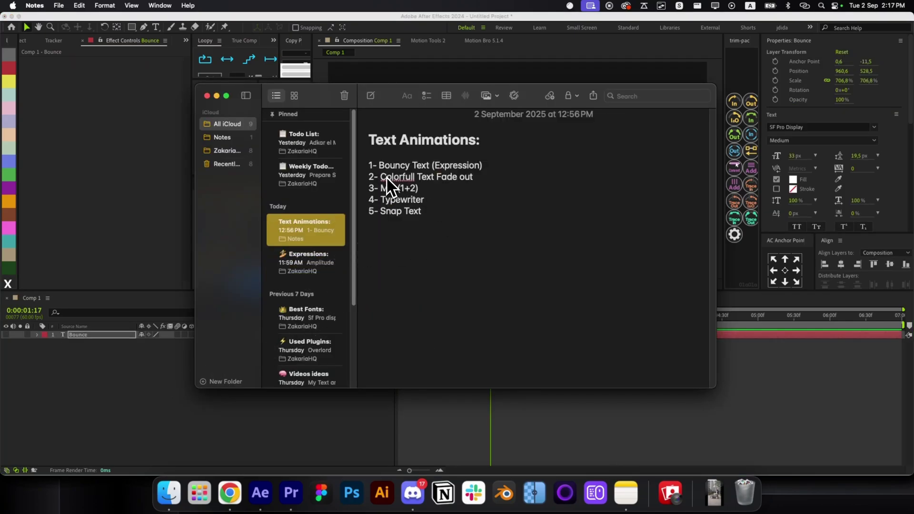
# - Switch to After Effects and create a text layer reading "Colors", centred in the composition and scaled to 916%
pyautogui.press('super+Tab')
pyautogui.press('alt+shift+super+t')
pyautogui.write('Colors')
pyautogui.press('super+Return')
pyautogui.press('alt+shift+super+h')
pyautogui.press('v')
pyautogui.click(784, 270)
pyautogui.moveTo(707, 168); pyautogui.dragTo(599, 169)
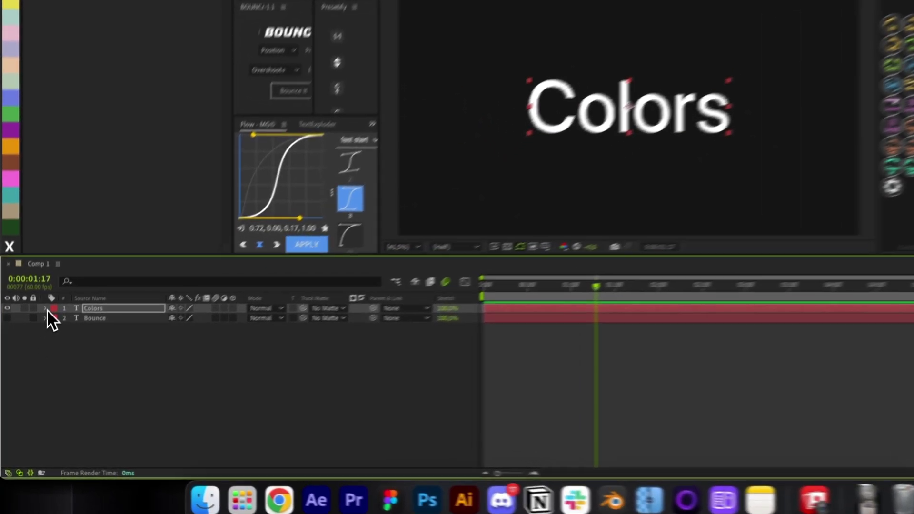
# - Add a Fill Color RGB animator to the Colors text layer and move the playhead to about frame 32
pyautogui.click(37, 335)
pyautogui.click(271, 300)
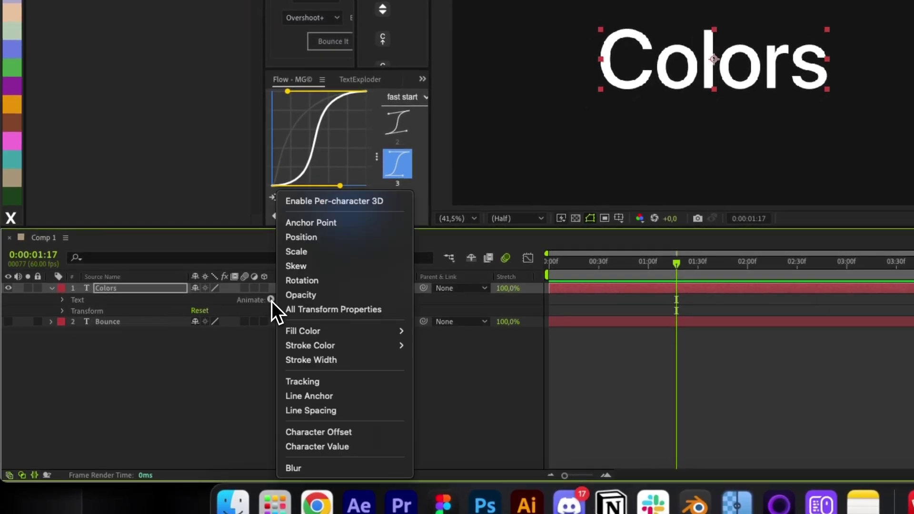
pyautogui.moveTo(335, 333)
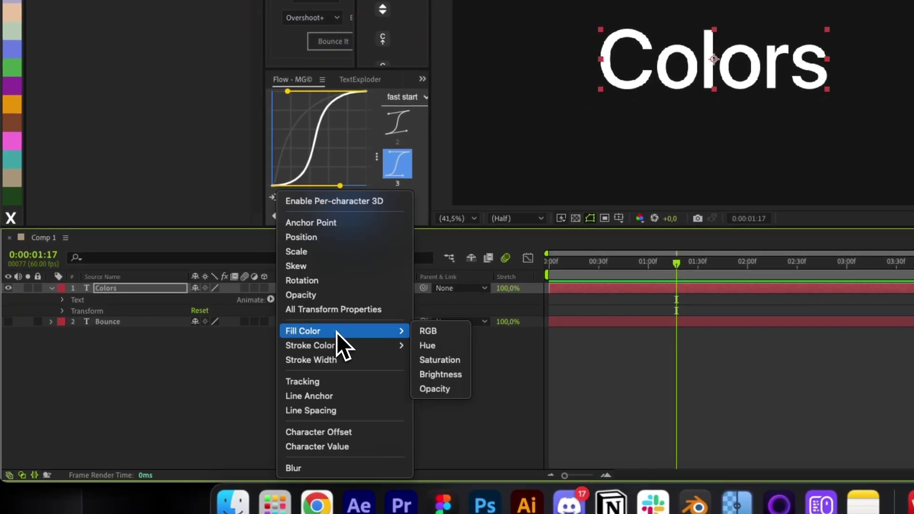
pyautogui.click(431, 333)
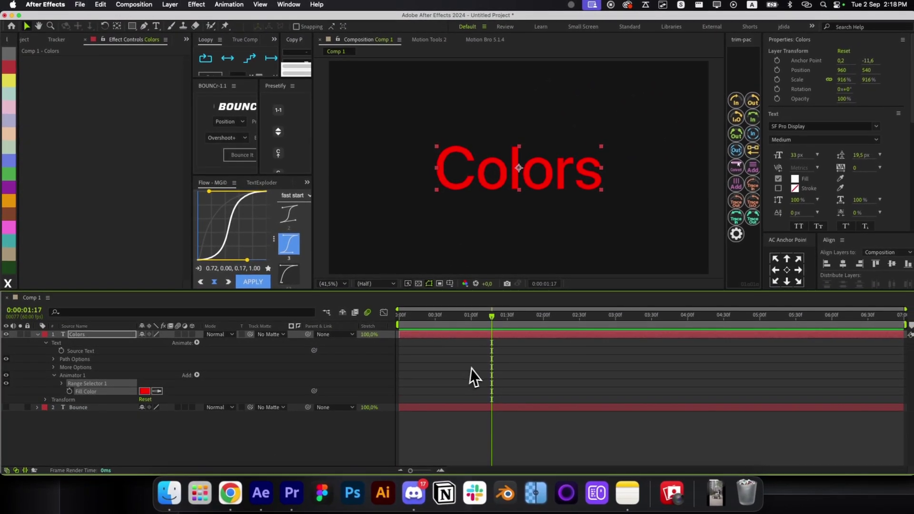
pyautogui.click(483, 366)
pyautogui.moveTo(479, 312); pyautogui.dragTo(447, 312)
pyautogui.click(515, 163)
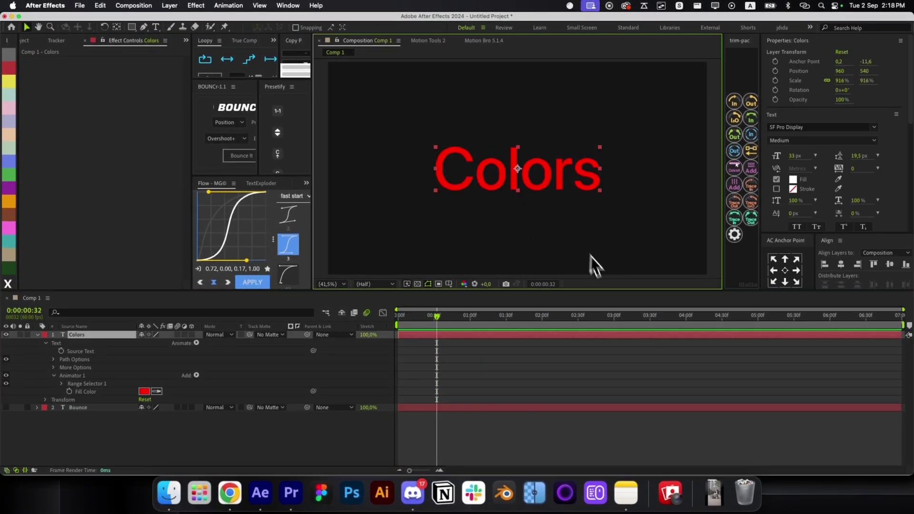
# - Change the Colors animator's fill color to light blue and place the playhead at frame 35
pyautogui.click(144, 392)
pyautogui.moveTo(152, 306); pyautogui.dragTo(147, 284)
pyautogui.moveTo(118, 257); pyautogui.dragTo(117, 232)
pyautogui.click(209, 236)
pyautogui.click(465, 352)
pyautogui.moveTo(424, 321); pyautogui.dragTo(440, 337)
pyautogui.click(500, 186)
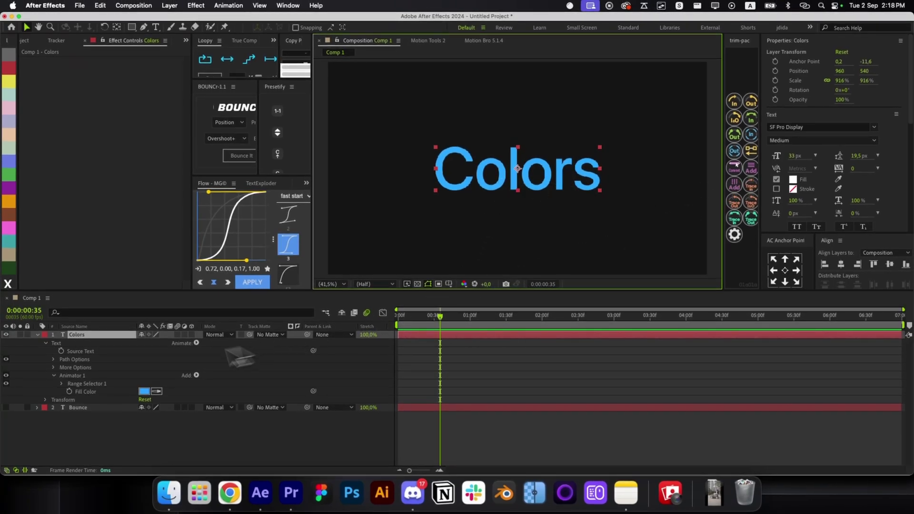
# - Keyframe the Colors range selector's Start from 0% at frame 0 to 100% at frame 35
pyautogui.click(62, 384)
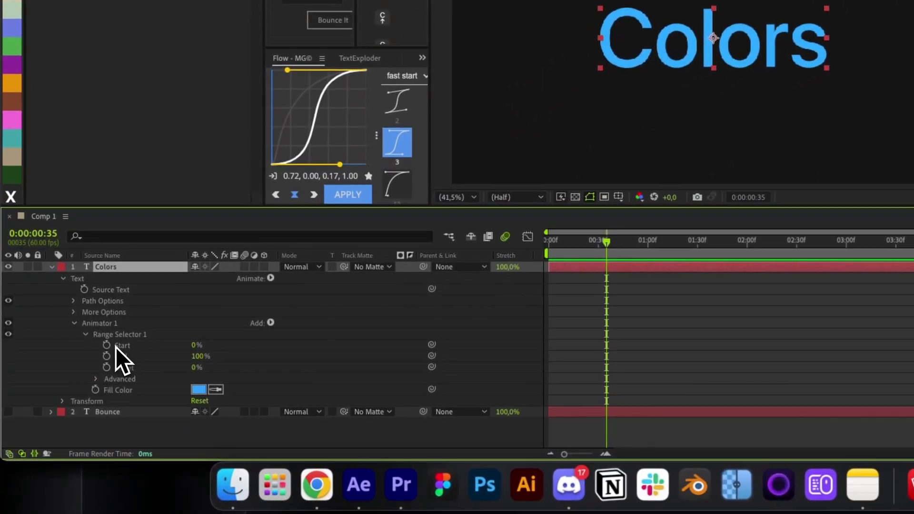
pyautogui.click(108, 345)
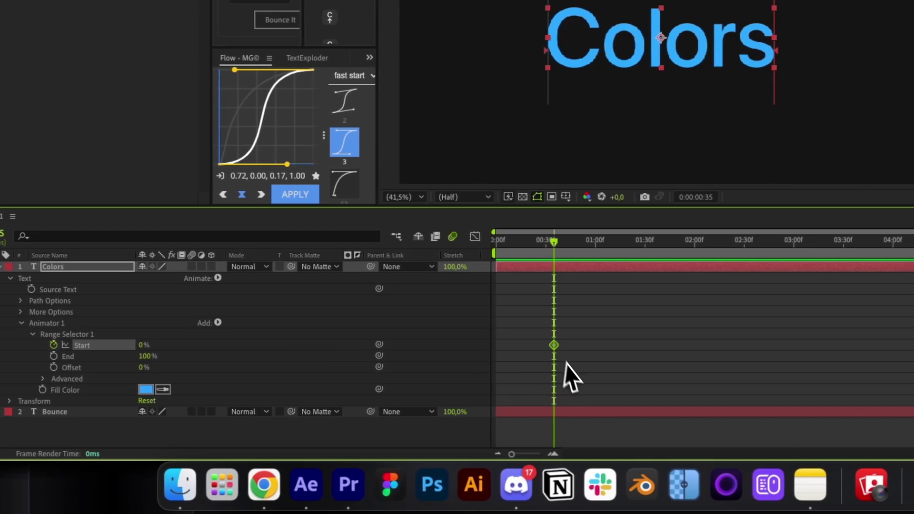
pyautogui.moveTo(550, 345); pyautogui.dragTo(492, 344)
pyautogui.click(551, 352)
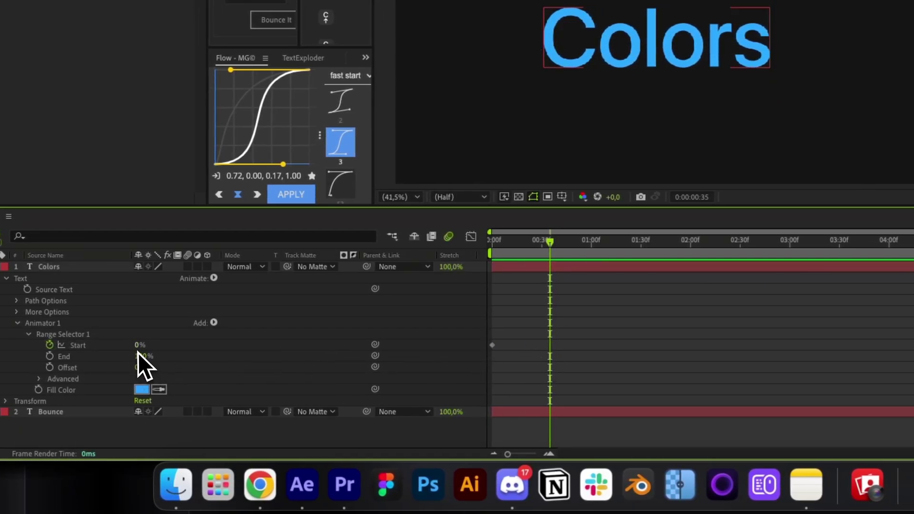
pyautogui.moveTo(139, 346); pyautogui.dragTo(612, 337)
pyautogui.click(585, 325)
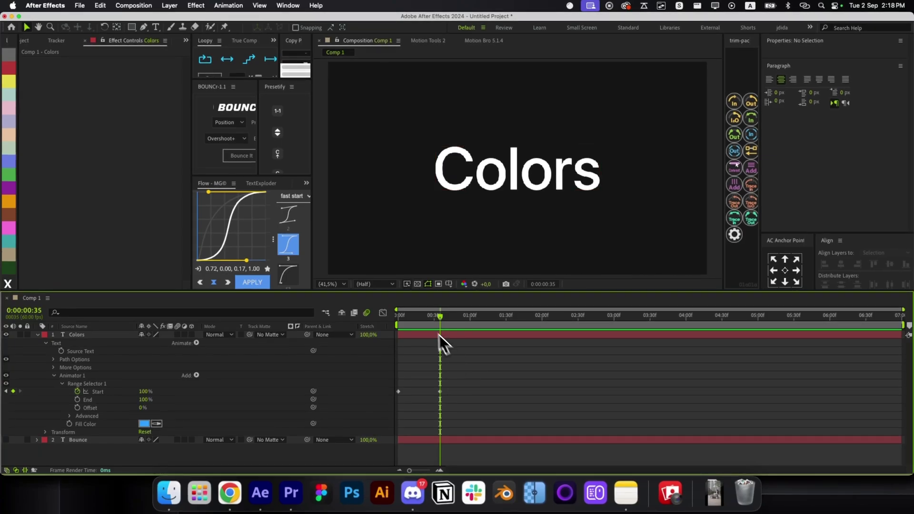
pyautogui.moveTo(439, 317)
pyautogui.mouseDown()
pyautogui.moveTo(405, 324)
pyautogui.moveTo(441, 329)
pyautogui.mouseUp()
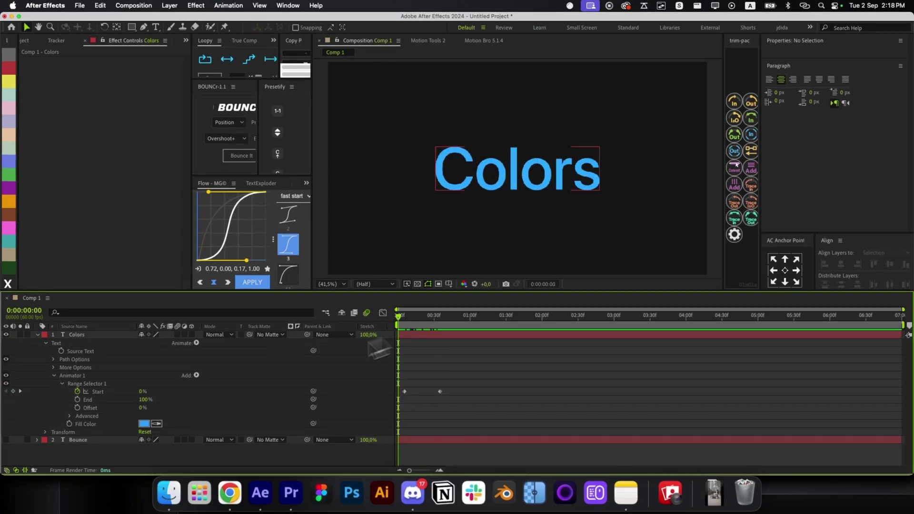
pyautogui.moveTo(405, 391); pyautogui.dragTo(398, 391)
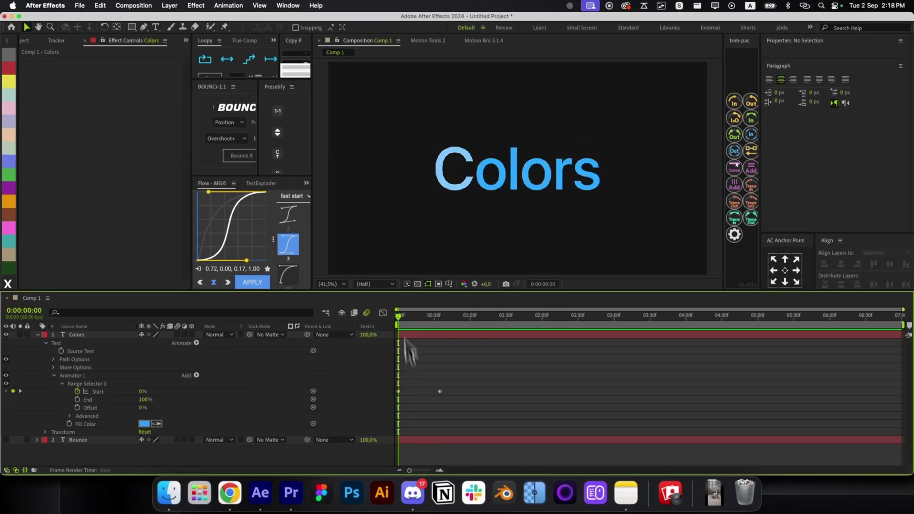
# - Keyframe the Colors range selector's End from 0% at frame 0 to 100% at frame 35
pyautogui.click(78, 400)
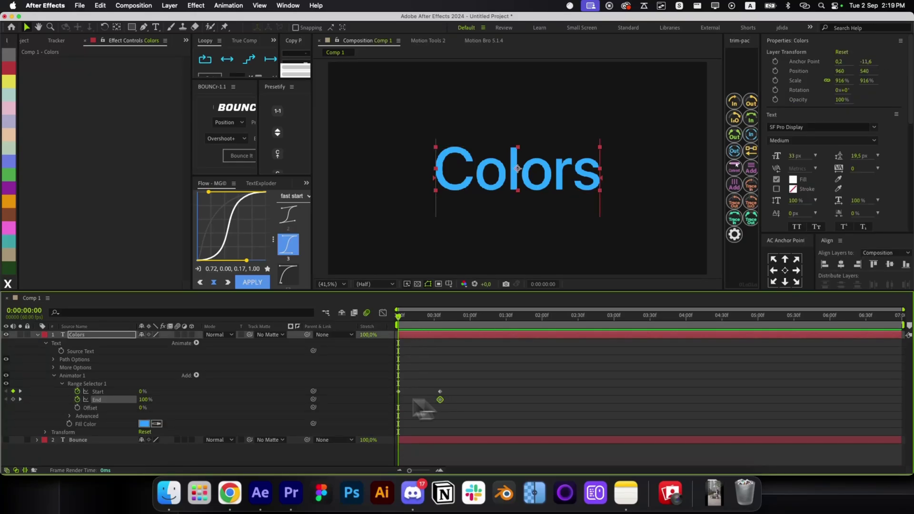
pyautogui.click(156, 399)
pyautogui.moveTo(146, 400); pyautogui.dragTo(98, 400)
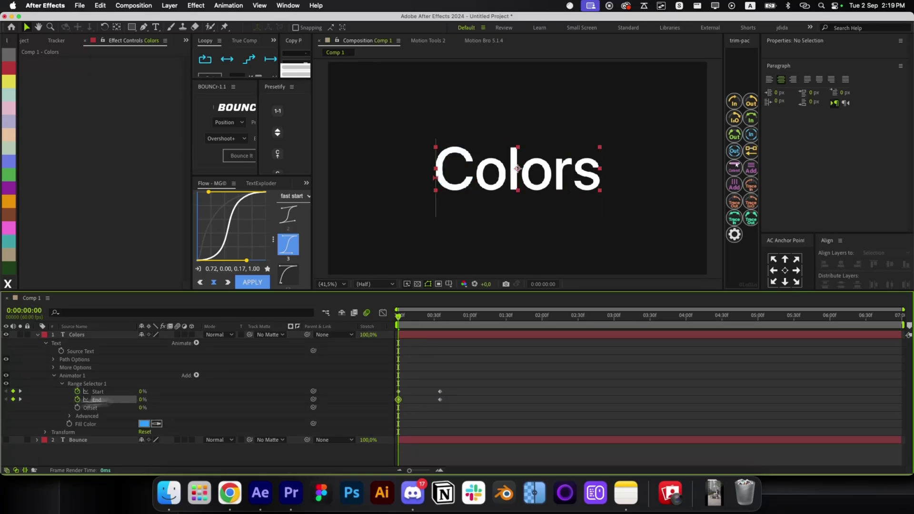
pyautogui.click(431, 370)
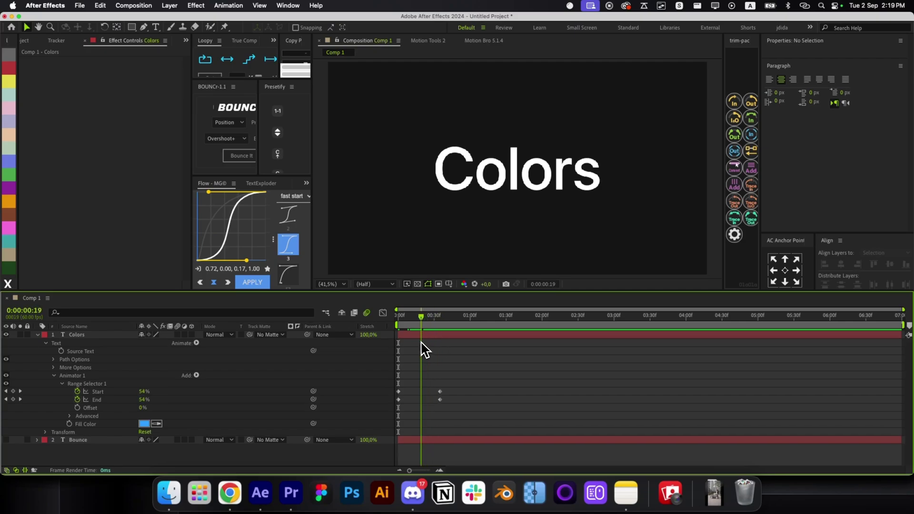
# - Shift both End keyframes about 7 frames after the Start keyframes and preview the color sweep
pyautogui.moveTo(454, 426); pyautogui.dragTo(407, 401)
pyautogui.click(410, 405)
pyautogui.moveTo(410, 324)
pyautogui.mouseDown()
pyautogui.moveTo(398, 324)
pyautogui.moveTo(412, 324)
pyautogui.mouseUp()
pyautogui.press('space')
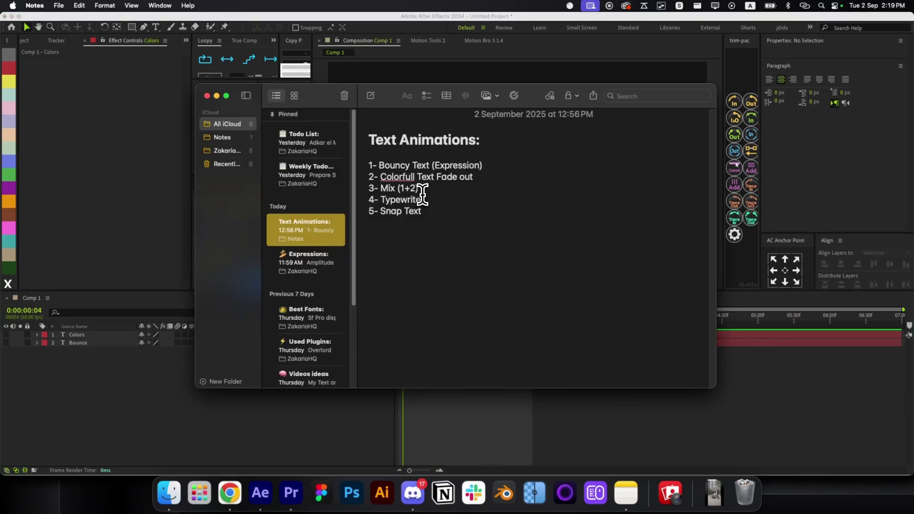
# - Switch from Notes to After Effects and create a centred text layer reading "Mix", scaled to 1184,4%
pyautogui.moveTo(382, 165); pyautogui.dragTo(494, 161)
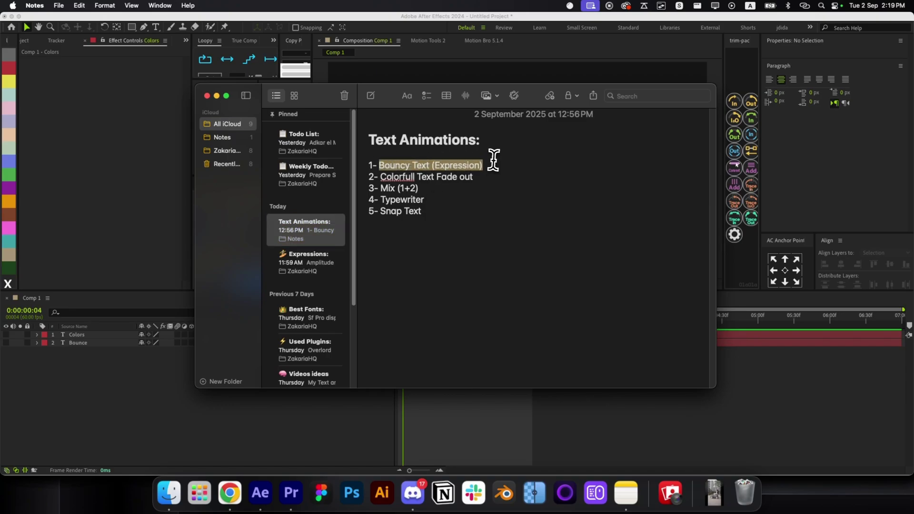
pyautogui.click(453, 462)
pyautogui.hotkey('ctrl', 'alt', 'shift', 't')
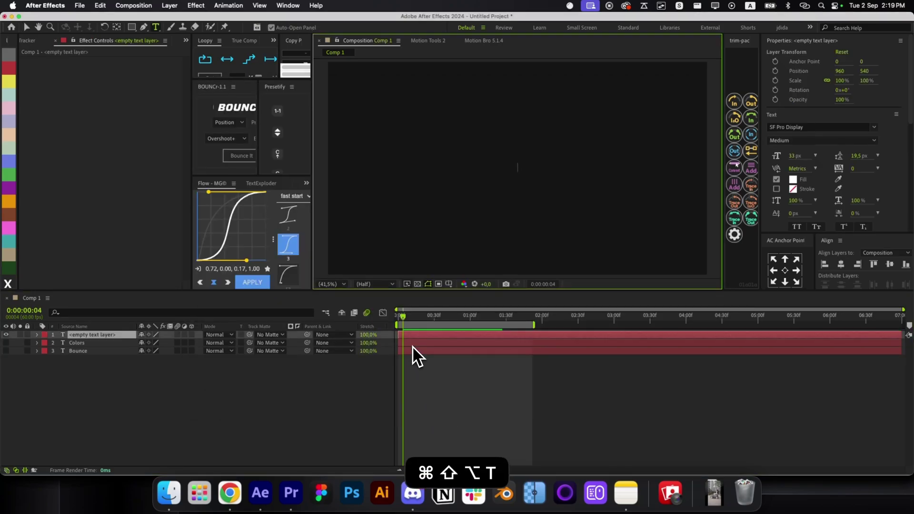
pyautogui.write('Mix')
pyautogui.press('BackSpace')
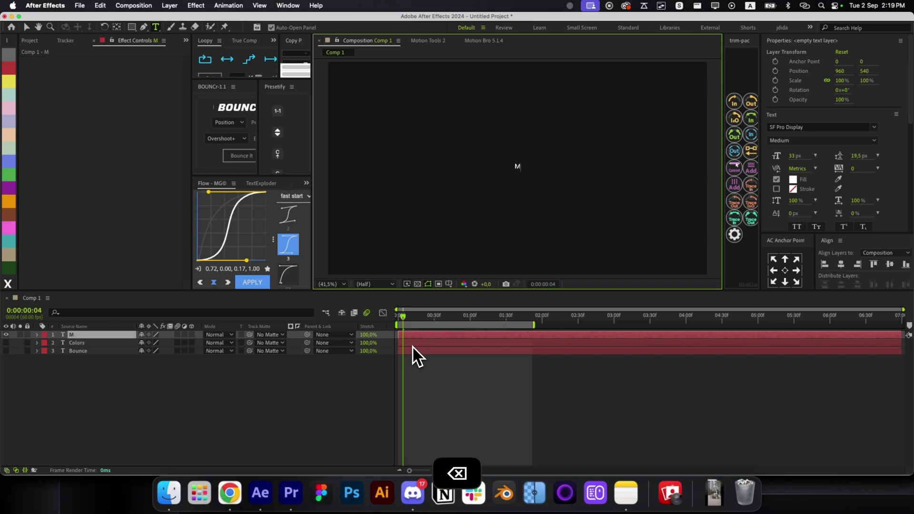
pyautogui.write('x')
pyautogui.press('super+Return')
pyautogui.press('super+z')
# - Copy Animator 1 from the Bounce layer and paste it onto the Mix layer
pyautogui.click(37, 351)
pyautogui.click(37, 351)
pyautogui.click(44, 361)
pyautogui.click(72, 392)
pyautogui.press('super+c')
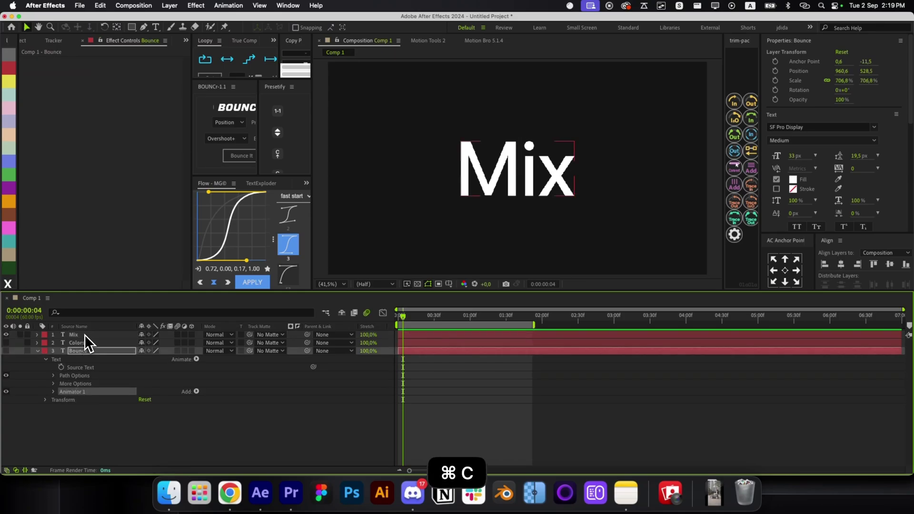
pyautogui.click(84, 335)
pyautogui.press('super+v')
# - Copy the Fill Color animator from the Colors layer and paste it onto the Mix layer
pyautogui.click(38, 342)
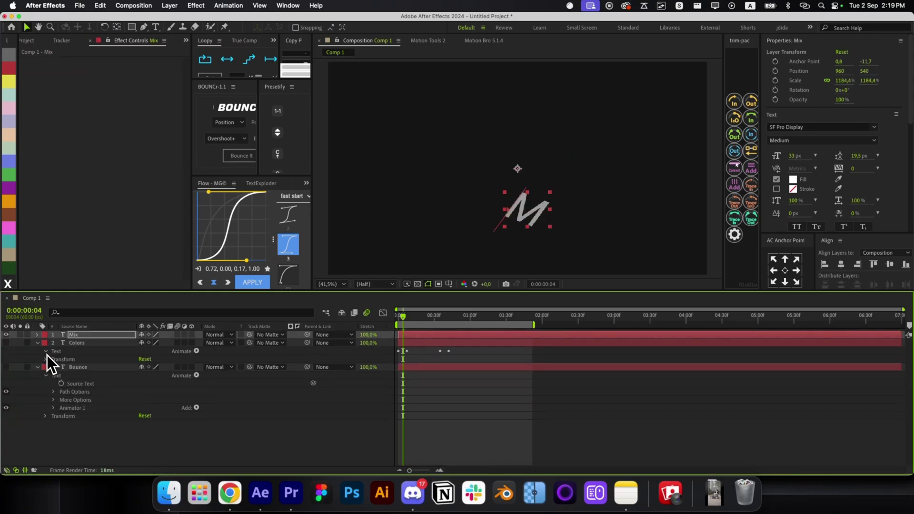
pyautogui.click(46, 352)
pyautogui.click(85, 357)
pyautogui.press('super+c')
pyautogui.click(87, 337)
pyautogui.press('super+v')
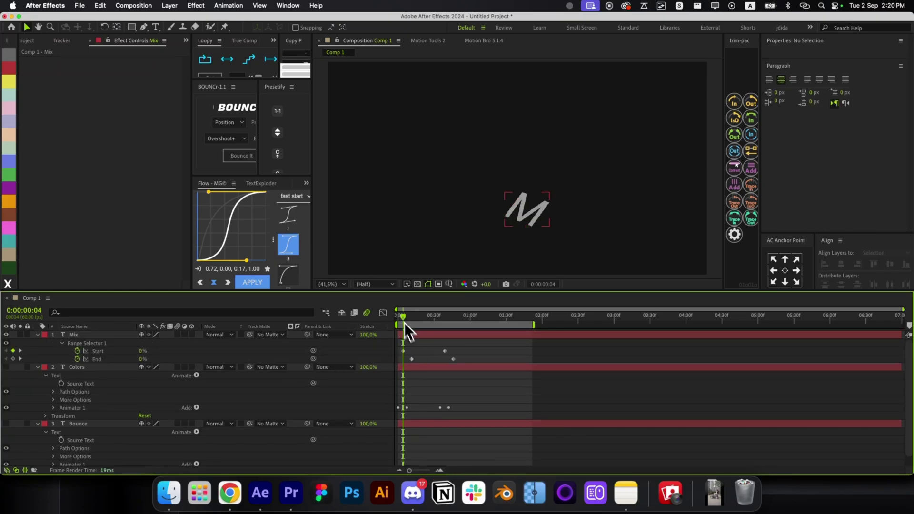
# - Preview the combined animation and reveal all modified properties of the Mix layer
pyautogui.moveTo(403, 318); pyautogui.dragTo(438, 324)
pyautogui.press('space')
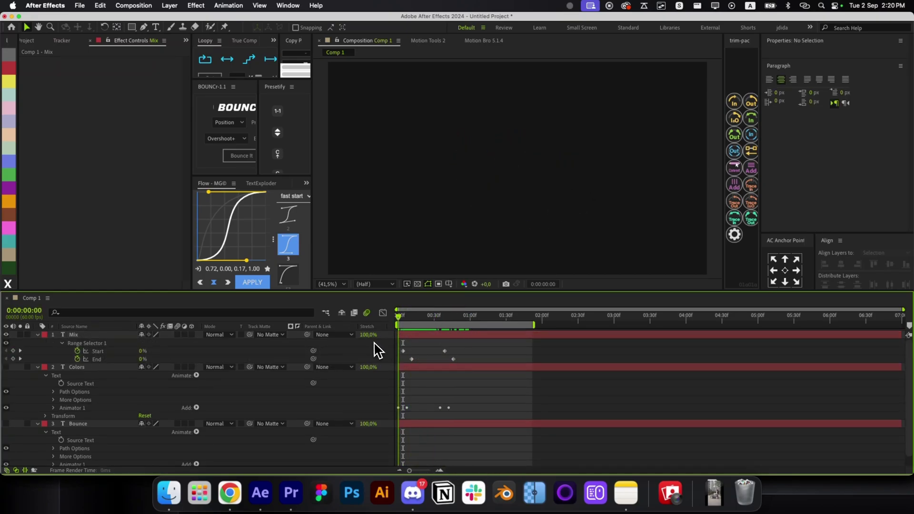
pyautogui.press('space')
pyautogui.press('u')
pyautogui.press('u')
pyautogui.click(488, 315)
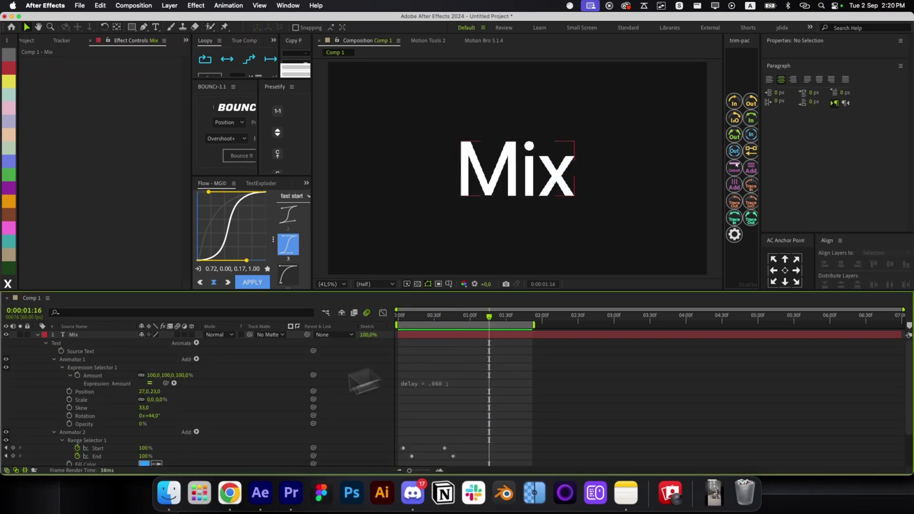
# - Remove the End keyframes from Animator 2's range selector on the Mix layer, keeping End at 100%, and preview the animation
pyautogui.click(78, 456)
pyautogui.click(470, 435)
pyautogui.moveTo(459, 438); pyautogui.dragTo(419, 355)
pyautogui.press('Home')
pyautogui.press('space')
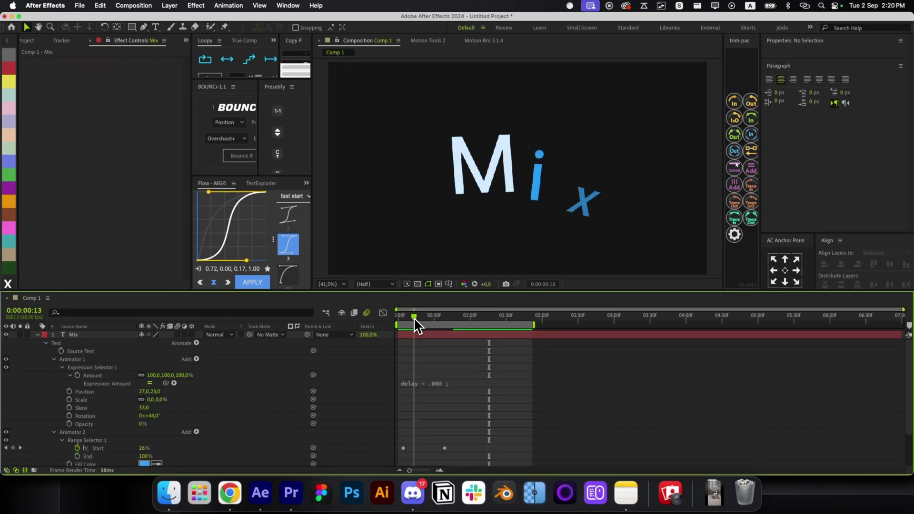
pyautogui.press('space')
pyautogui.press('r')
pyautogui.press('r')
pyautogui.press('space')
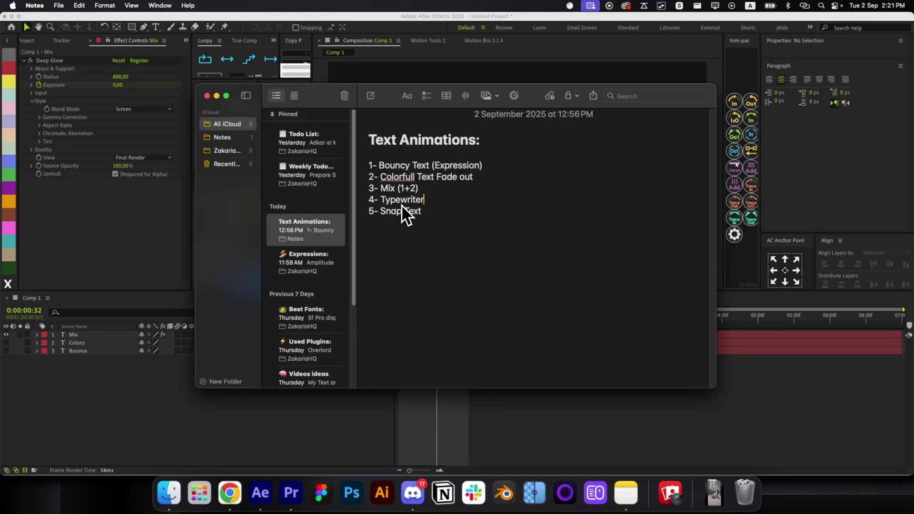
# - Switch from Notes to After Effects, extend the work area to 02:00f and hide the Mix layer
pyautogui.press('super+Tab')
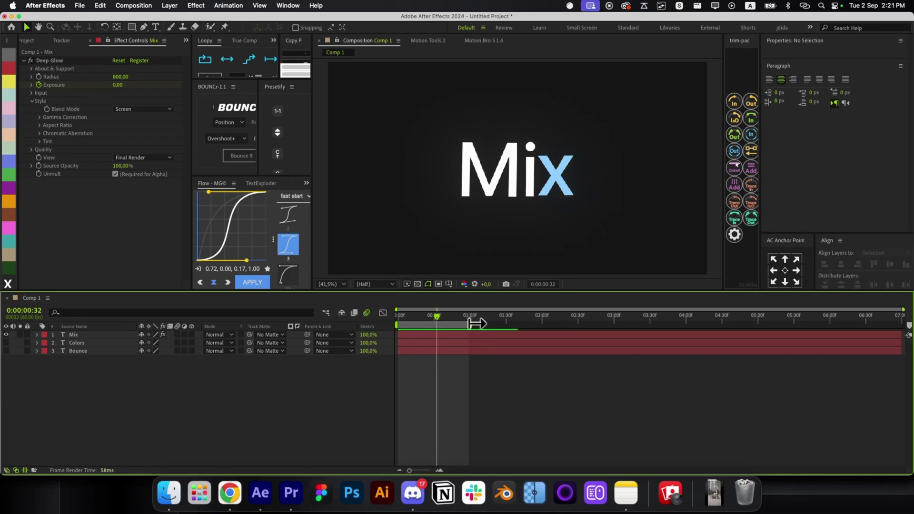
pyautogui.moveTo(476, 323); pyautogui.dragTo(542, 324)
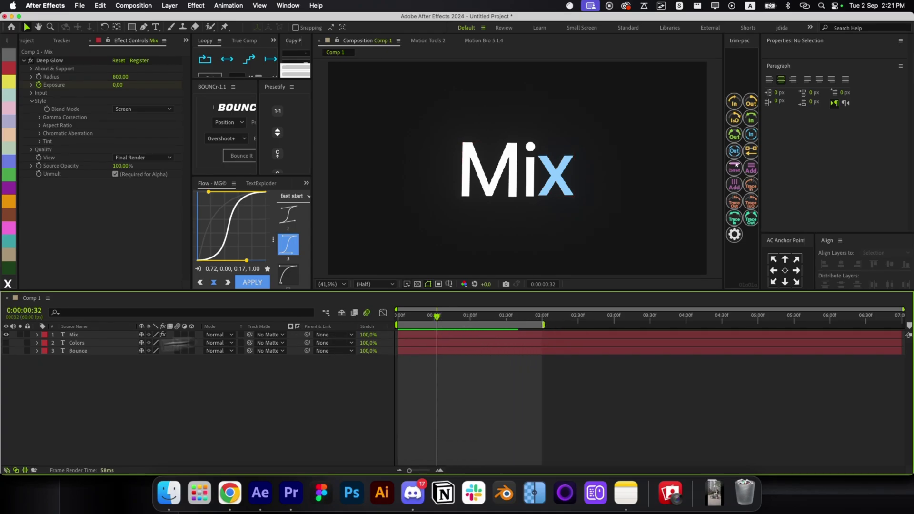
pyautogui.click(7, 335)
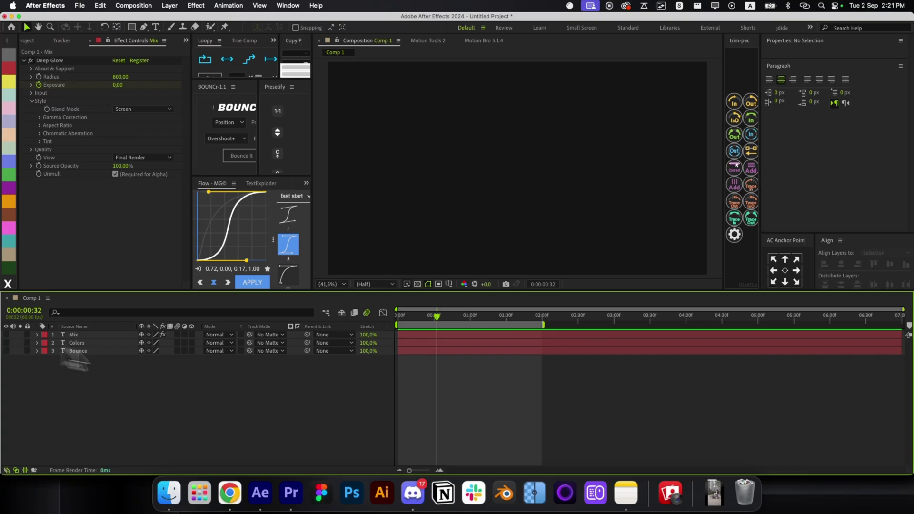
# - Create a text layer reading "Typweiter" and fit it to the composition width
pyautogui.press('alt+shift+super+t')
pyautogui.write('T')
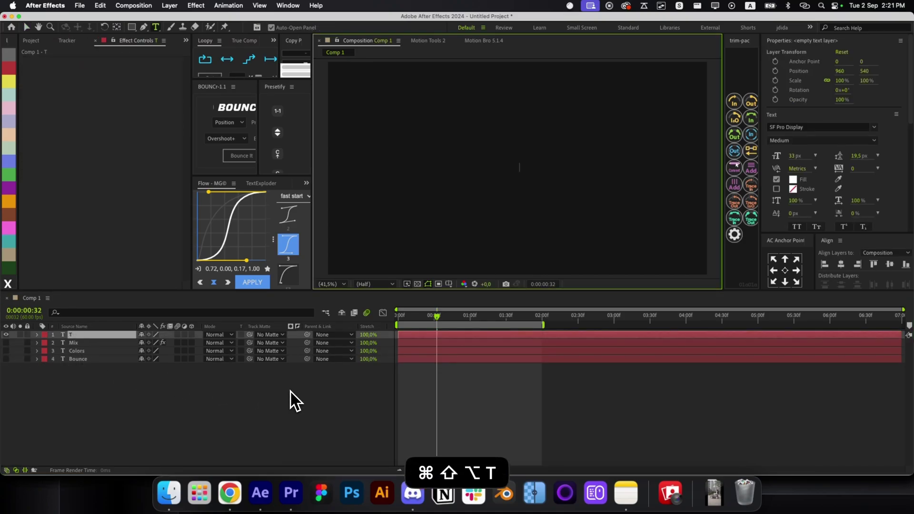
pyautogui.write('ypweiter')
pyautogui.press('super+Return')
pyautogui.press('alt+shift+super+h')
# - Correct the new layer's text to "Typewriter"
pyautogui.doubleClick(579, 156)
pyautogui.click(577, 157)
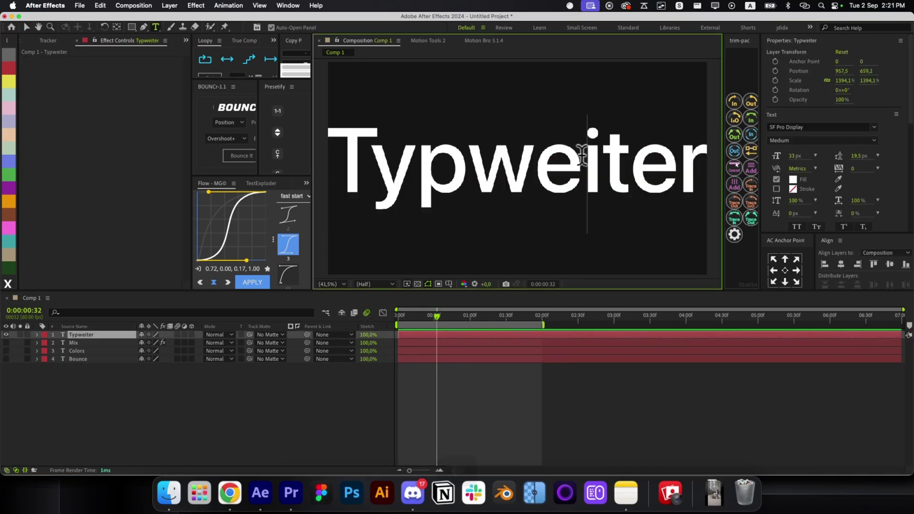
pyautogui.press('BackSpace')
pyautogui.press('BackSpace')
pyautogui.write('ewr')
pyautogui.press('super+Return')
# - Centre the Typewriter layer and its anchor point, and scale it to 675,2%
pyautogui.press('alt+shift+super+h')
pyautogui.click(784, 270)
pyautogui.moveTo(707, 206); pyautogui.dragTo(616, 186)
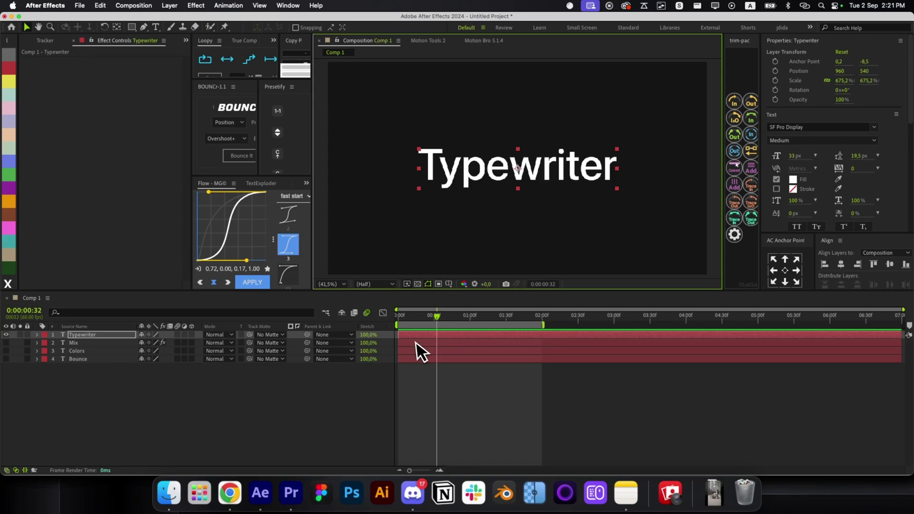
# - Apply the Typewriter preset to the Typewriter layer at the first frame
pyautogui.moveTo(413, 317); pyautogui.dragTo(370, 321)
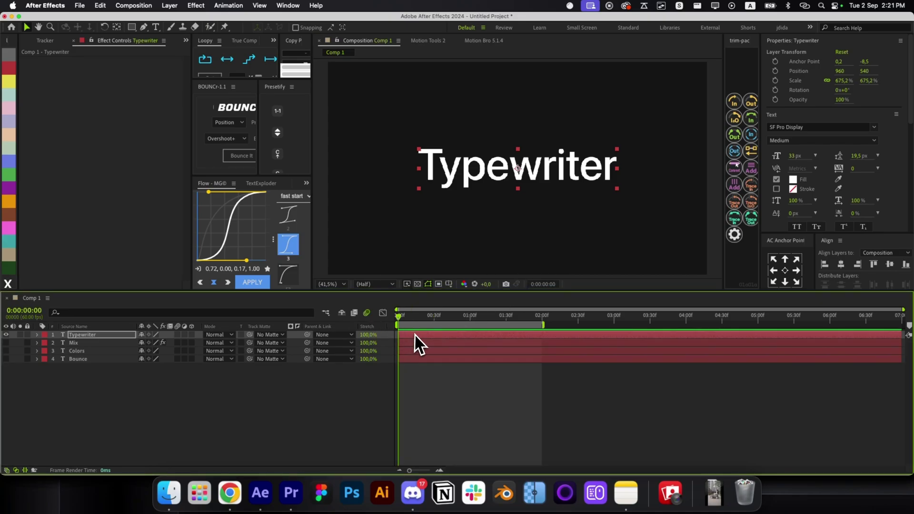
pyautogui.hotkey('alt', 'space')
pyautogui.write('type')
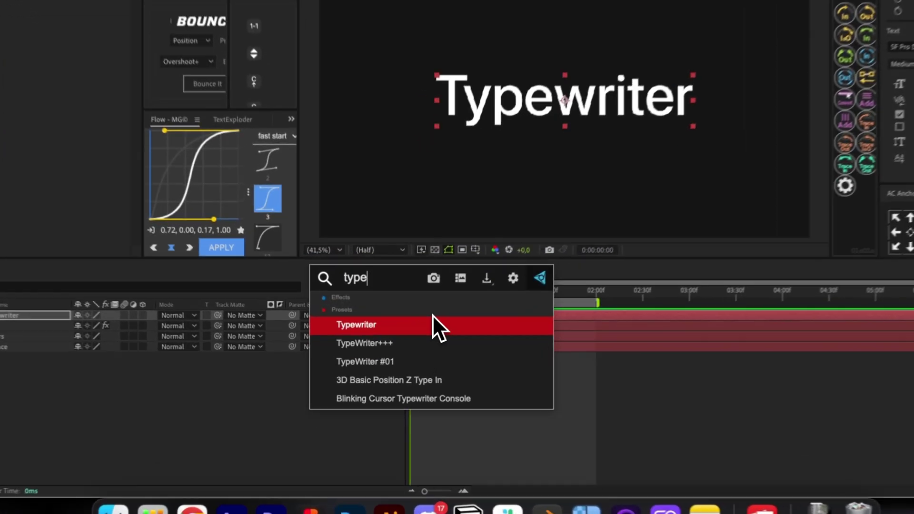
pyautogui.click(433, 315)
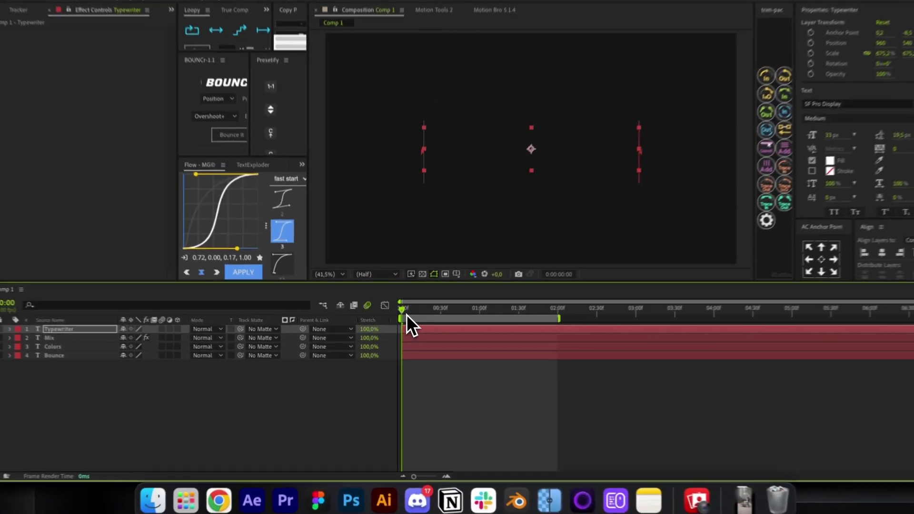
# - Reveal the preset's animator, move its second Start keyframe to about frame 28 and preview the typing speed
pyautogui.moveTo(406, 314); pyautogui.dragTo(416, 352)
pyautogui.press('Home')
pyautogui.press('u')
pyautogui.press('u')
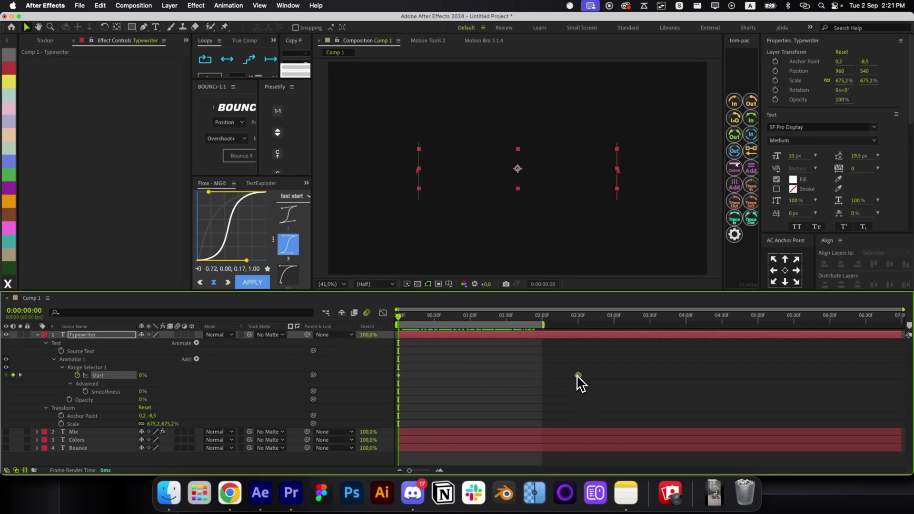
pyautogui.moveTo(468, 391); pyautogui.dragTo(469, 391)
pyautogui.click(444, 379)
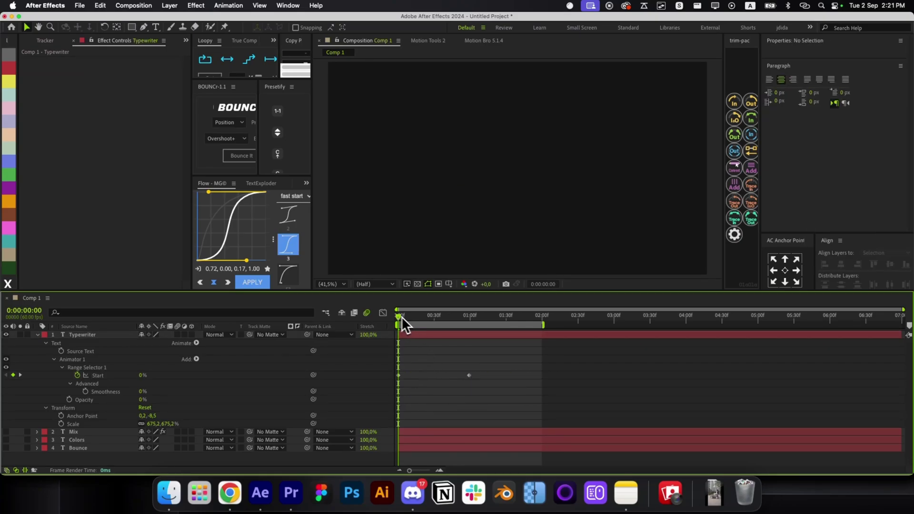
pyautogui.moveTo(401, 316); pyautogui.dragTo(475, 331)
pyautogui.moveTo(469, 376); pyautogui.dragTo(432, 376)
pyautogui.moveTo(418, 316); pyautogui.dragTo(459, 340)
pyautogui.click(479, 370)
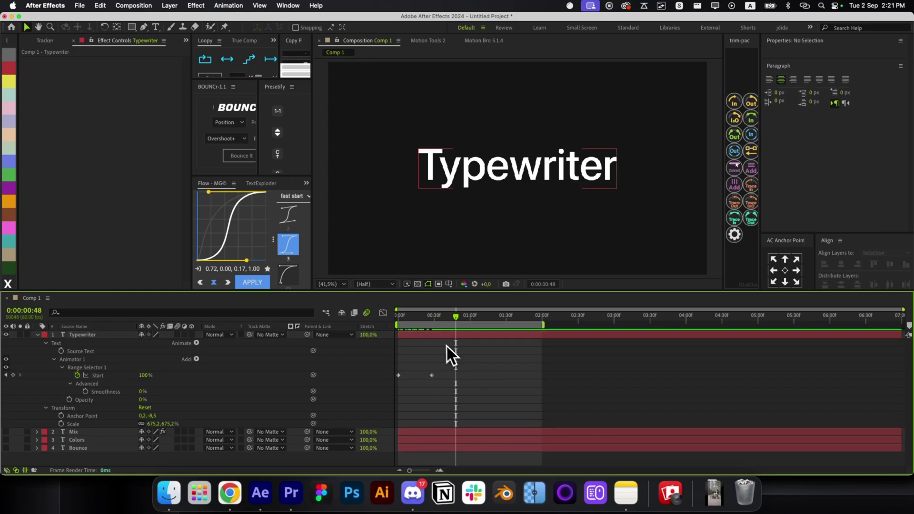
# - Delete the preset's Animator 1 from the Typewriter layer and add a new Opacity animator
pyautogui.click(109, 361)
pyautogui.press('BackSpace')
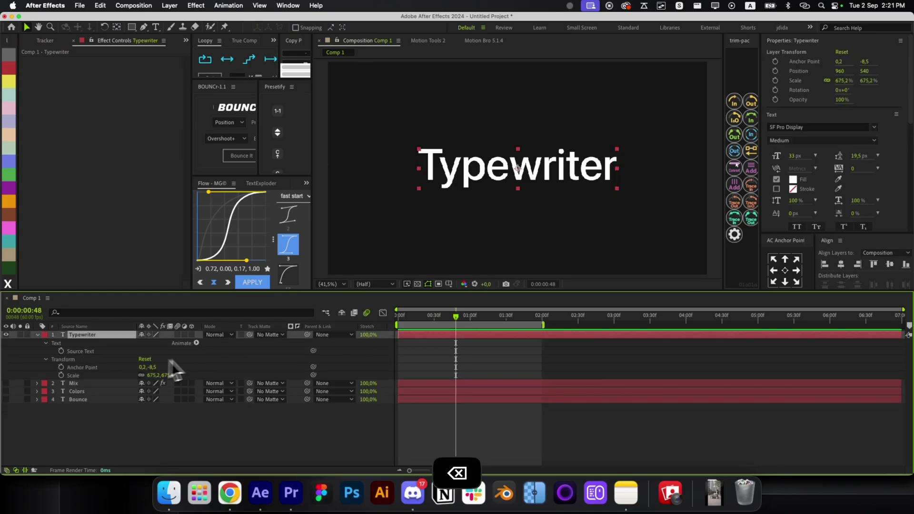
pyautogui.click(197, 345)
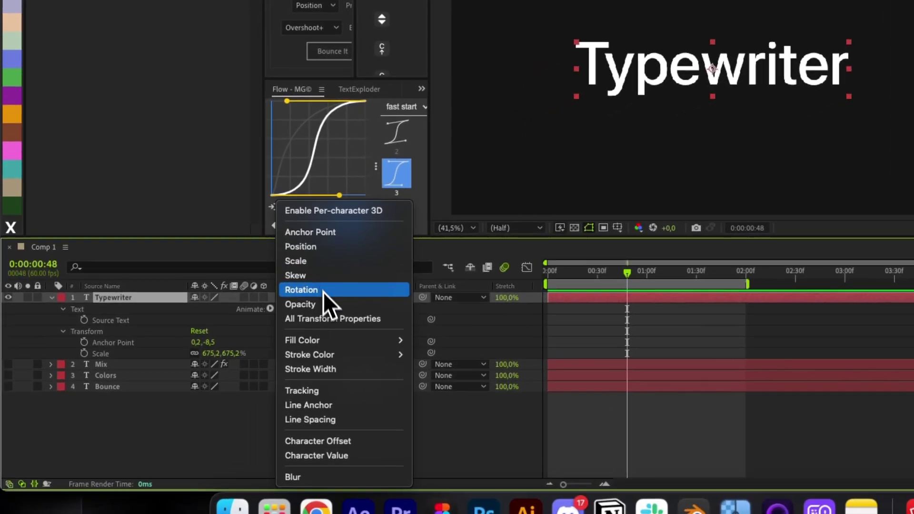
pyautogui.click(245, 329)
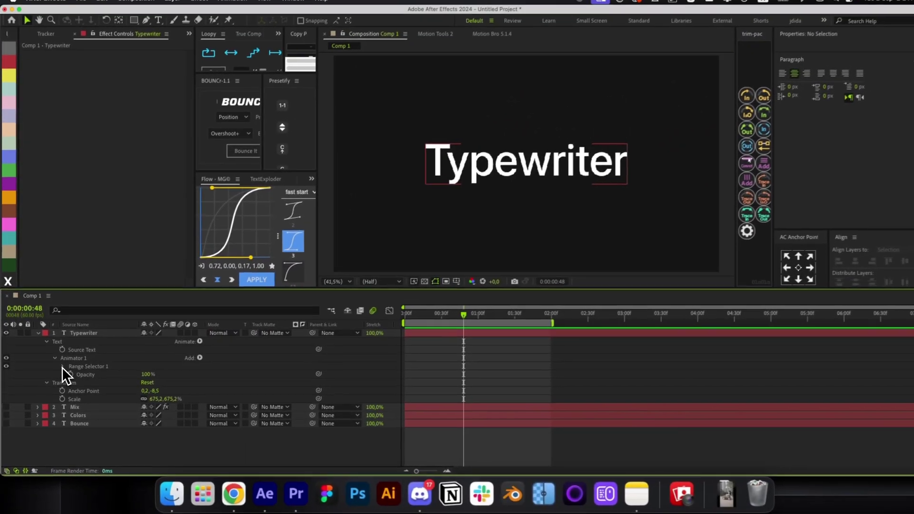
# - Keyframe the range selector's Start from 0% at the first frame to 100% at frame 48, with the animator's Opacity at 0%
pyautogui.click(84, 343)
pyautogui.click(77, 376)
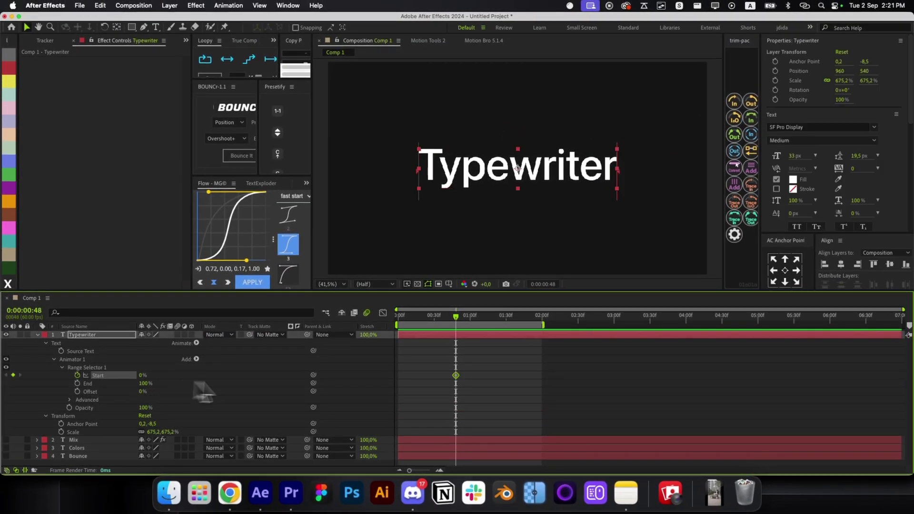
pyautogui.moveTo(140, 375); pyautogui.dragTo(475, 402)
pyautogui.click(451, 358)
pyautogui.press('j')
pyautogui.moveTo(145, 408); pyautogui.dragTo(84, 418)
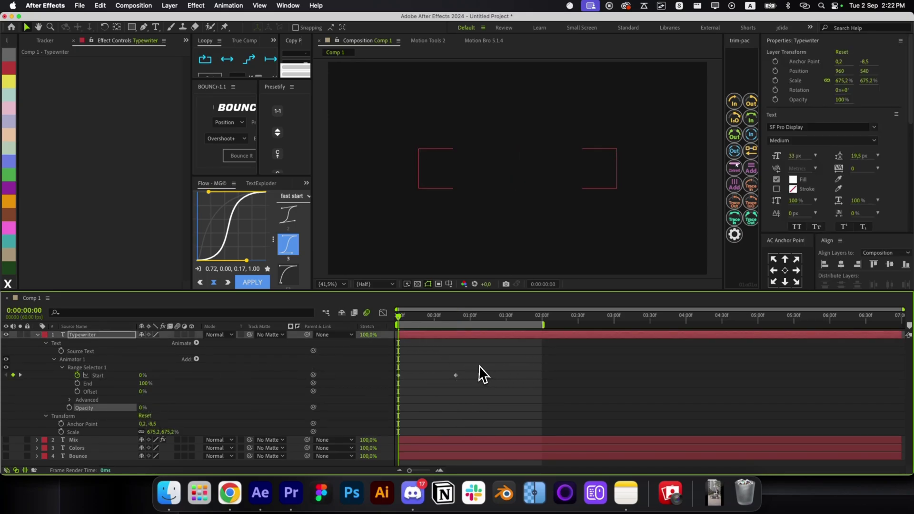
pyautogui.moveTo(404, 319); pyautogui.dragTo(396, 350)
pyautogui.press('k')
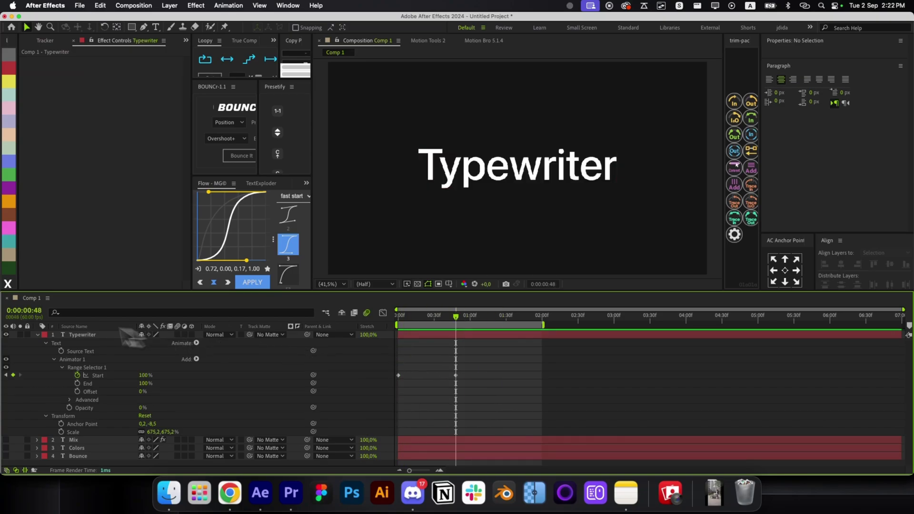
# - Hide the Typewriter layer and create a centred text layer reading "Snapping", scaled to 789,1%
pyautogui.click(38, 335)
pyautogui.click(6, 334)
pyautogui.press('super+alt+shift+t')
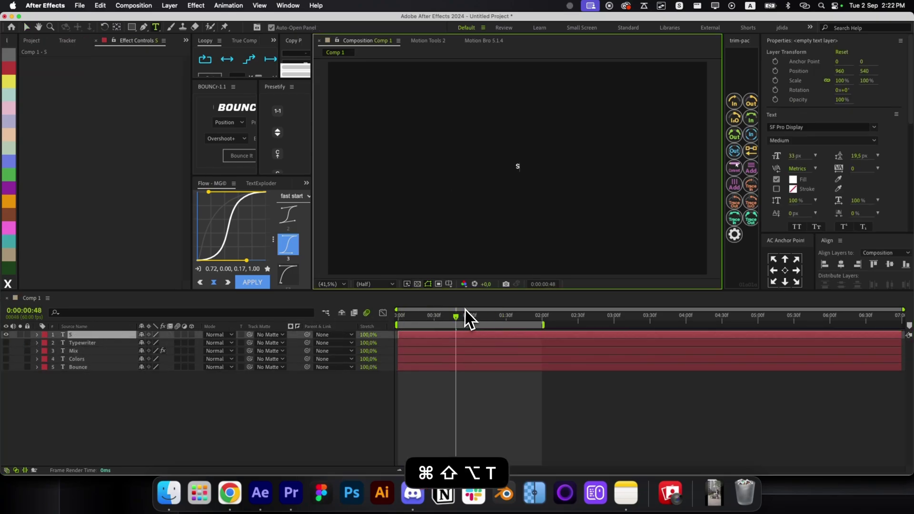
pyautogui.write('Snapping')
pyautogui.press('super+Return')
pyautogui.moveTo(328, 169); pyautogui.dragTo(414, 168)
pyautogui.click(398, 317)
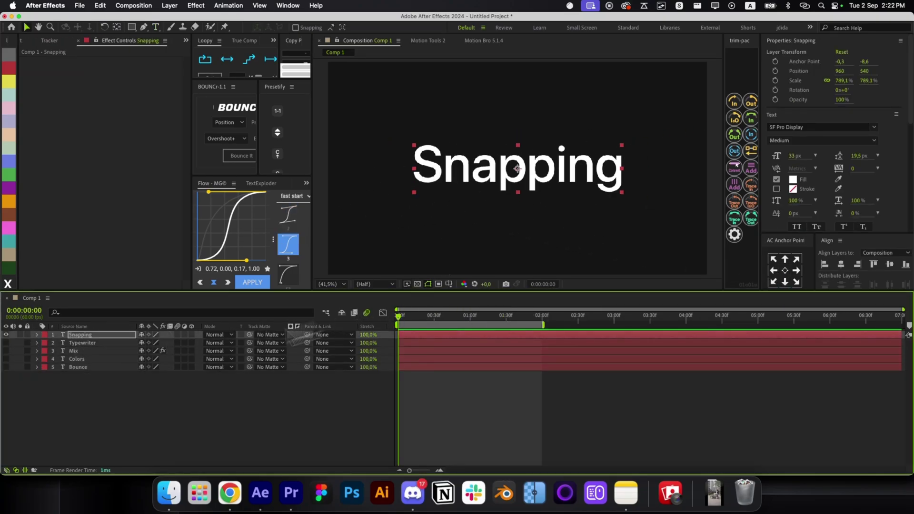
# - Add a Tracking animator to the Snapping layer and set its Tracking Amount to -17
pyautogui.click(37, 334)
pyautogui.click(197, 342)
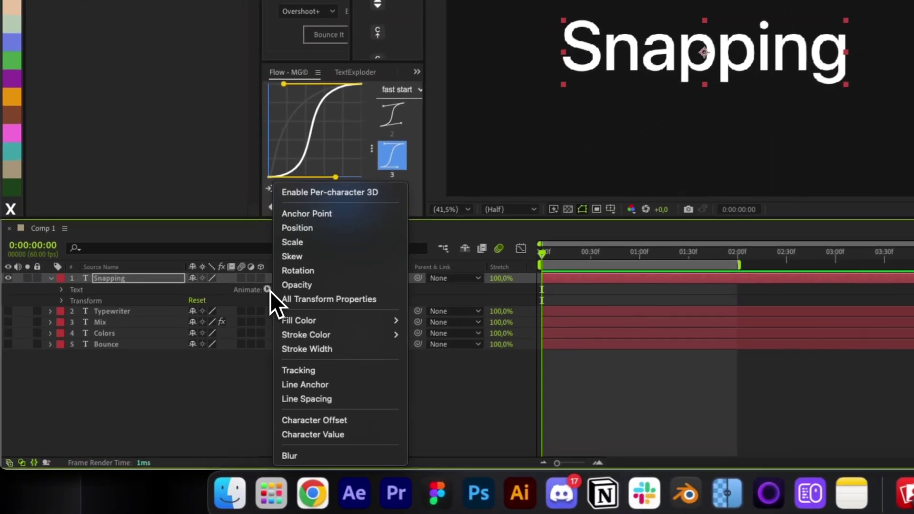
pyautogui.click(330, 374)
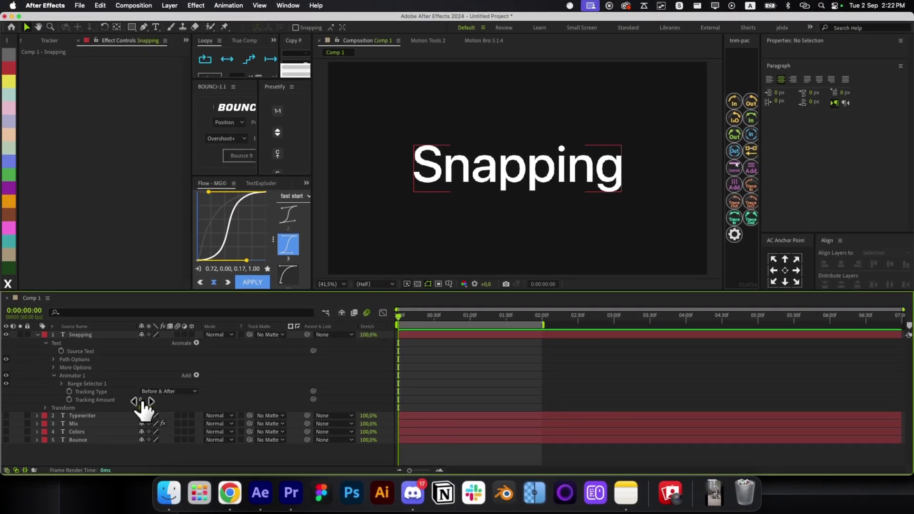
pyautogui.moveTo(141, 402)
pyautogui.mouseDown()
pyautogui.moveTo(238, 405)
pyautogui.moveTo(140, 405)
pyautogui.mouseUp()
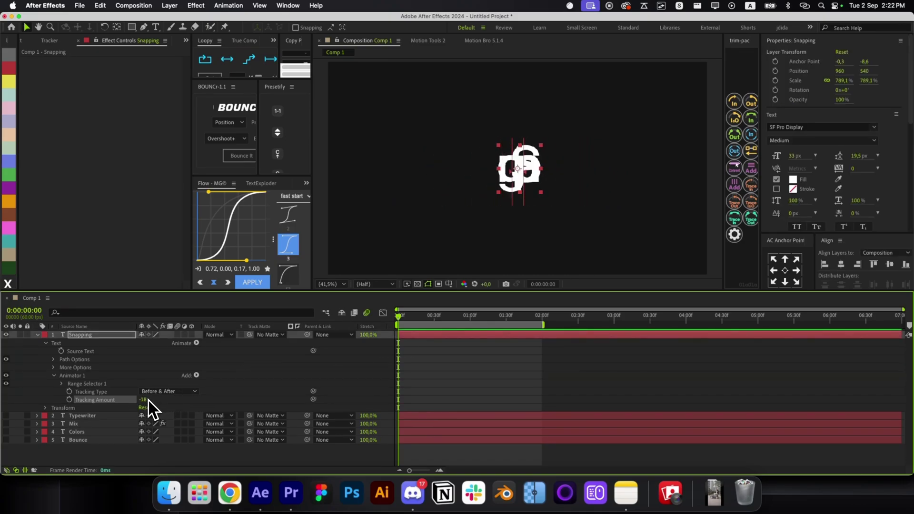
pyautogui.moveTo(151, 402); pyautogui.dragTo(147, 403)
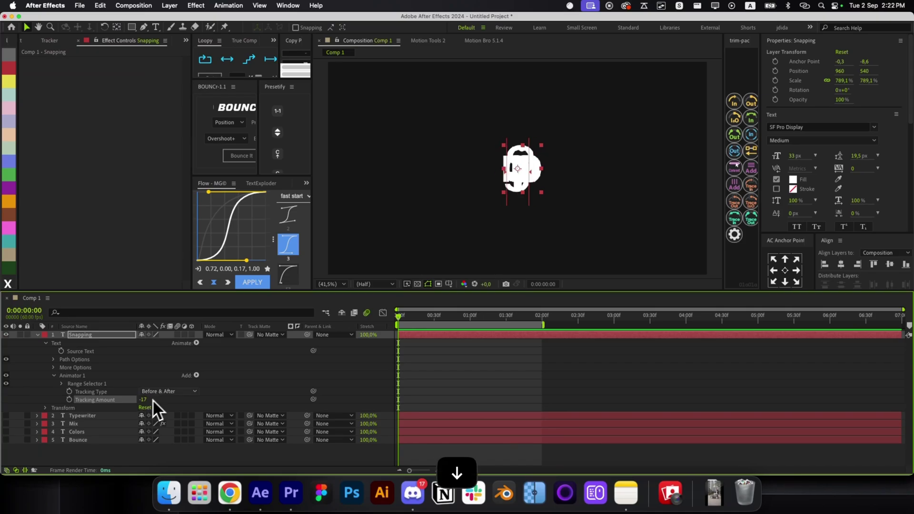
# - Keyframe the Snapping range selector's Start from 0% at the first frame to 100% at frame 56 and preview it
pyautogui.click(61, 383)
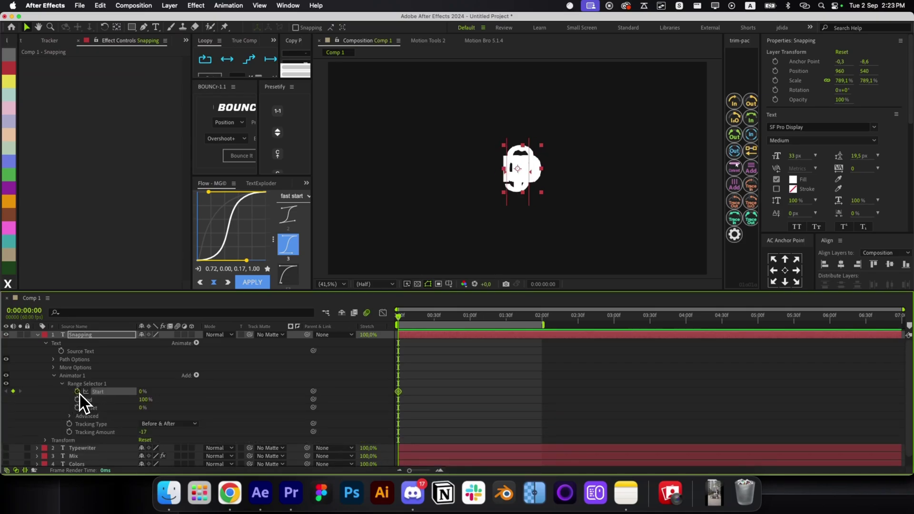
pyautogui.click(448, 375)
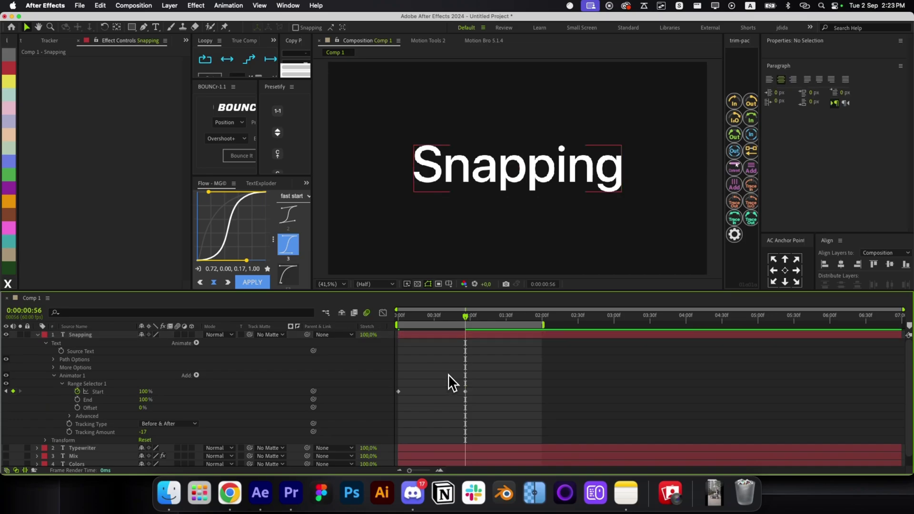
pyautogui.moveTo(448, 318); pyautogui.dragTo(379, 326)
pyautogui.press('space')
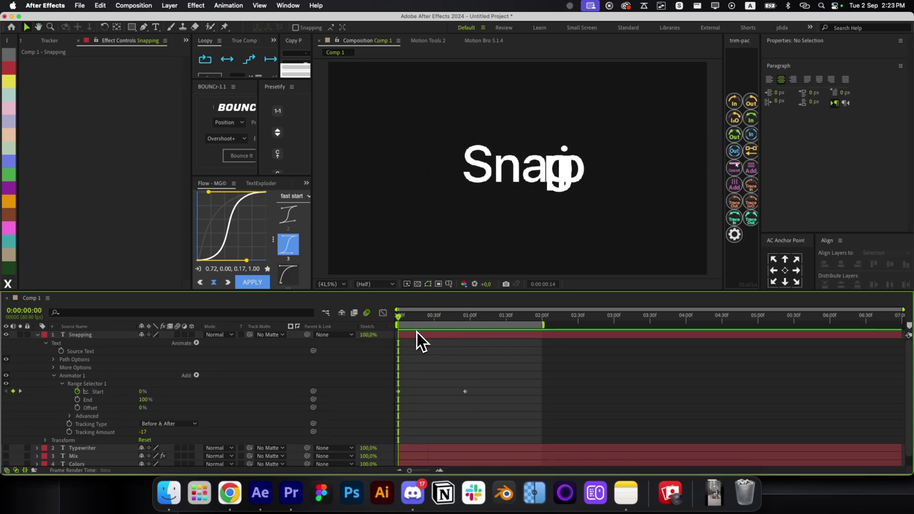
pyautogui.press('space')
# - Apply Easy Ease to both Start keyframes and move the second one to about frame 43, previewing the motion
pyautogui.moveTo(485, 381); pyautogui.dragTo(299, 413)
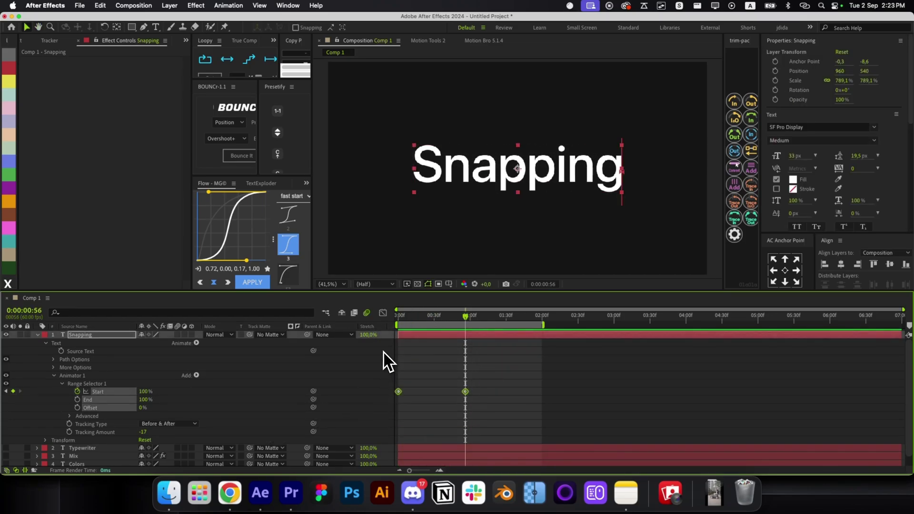
pyautogui.press('F9')
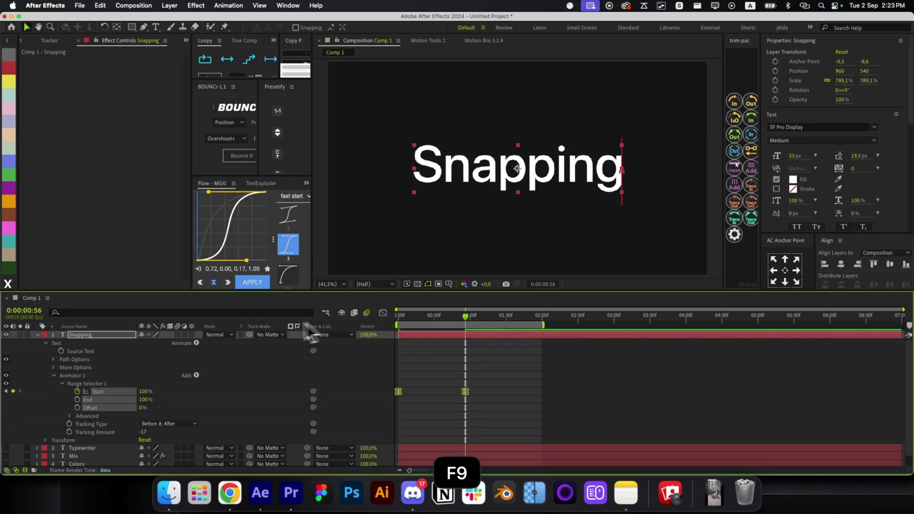
pyautogui.click(436, 381)
pyautogui.moveTo(430, 319); pyautogui.dragTo(379, 333)
pyautogui.press('space')
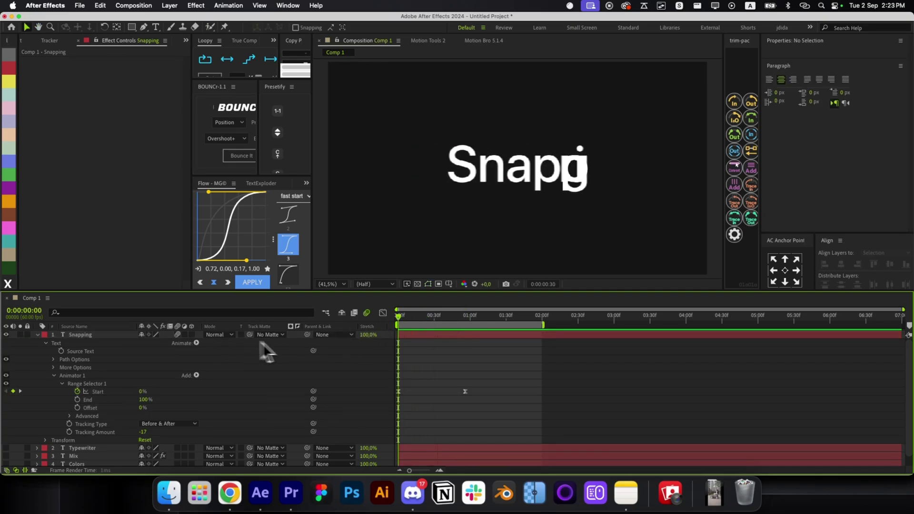
pyautogui.press('space')
pyautogui.moveTo(465, 391); pyautogui.dragTo(450, 392)
pyautogui.moveTo(421, 317); pyautogui.dragTo(392, 369)
# - Add Position and Opacity properties to the Snapping layer's existing text animator
pyautogui.click(197, 375)
pyautogui.moveTo(210, 376)
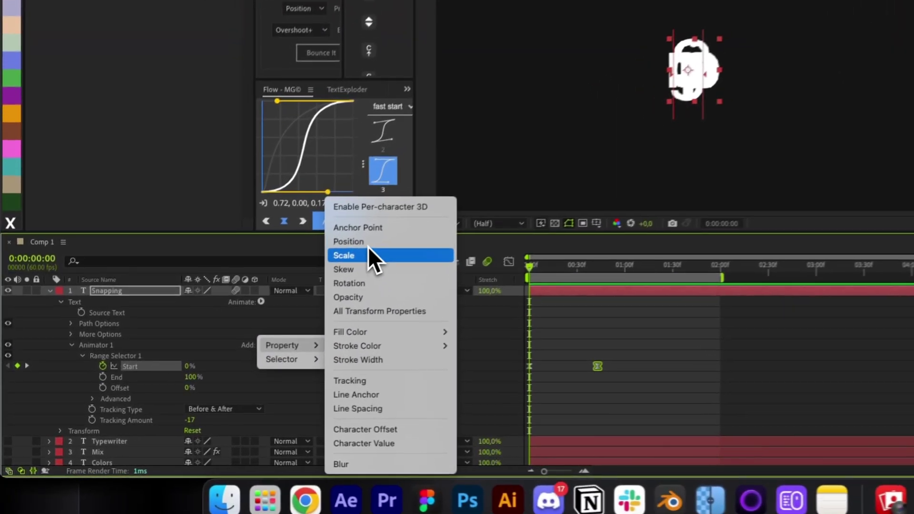
pyautogui.click(367, 244)
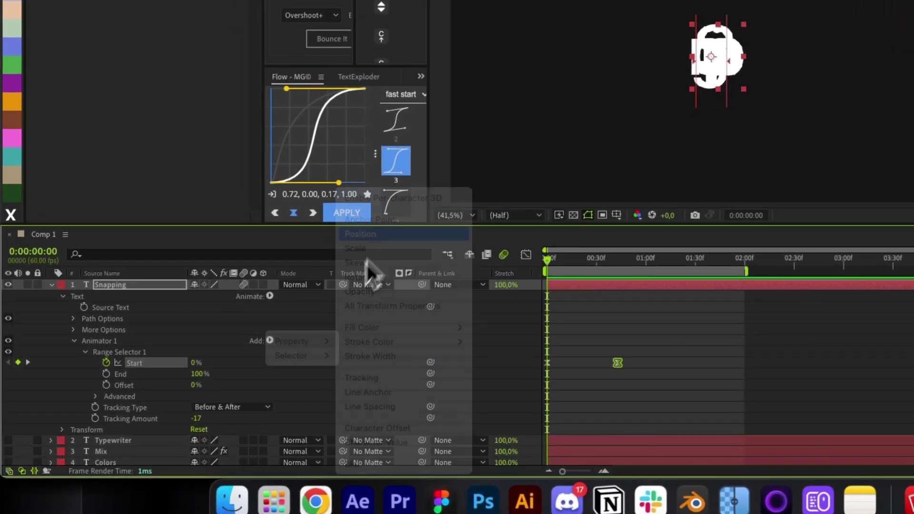
pyautogui.click(262, 347)
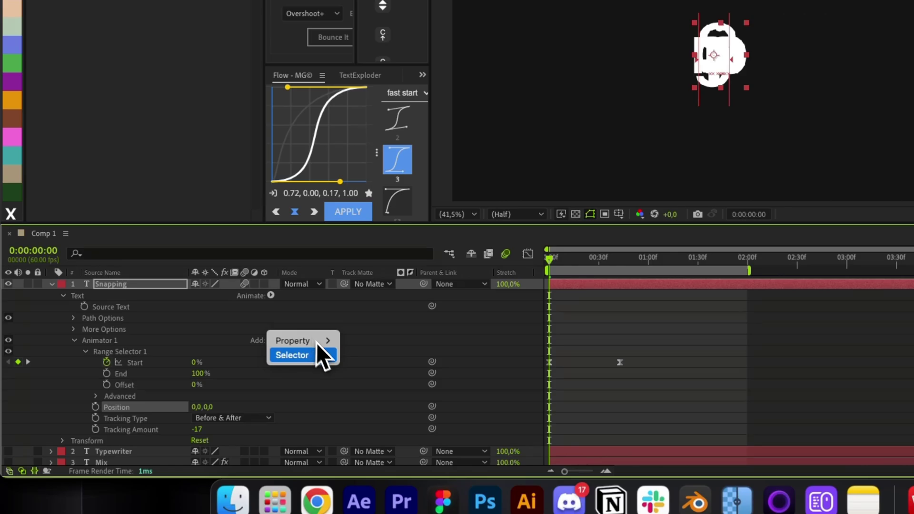
pyautogui.moveTo(321, 339)
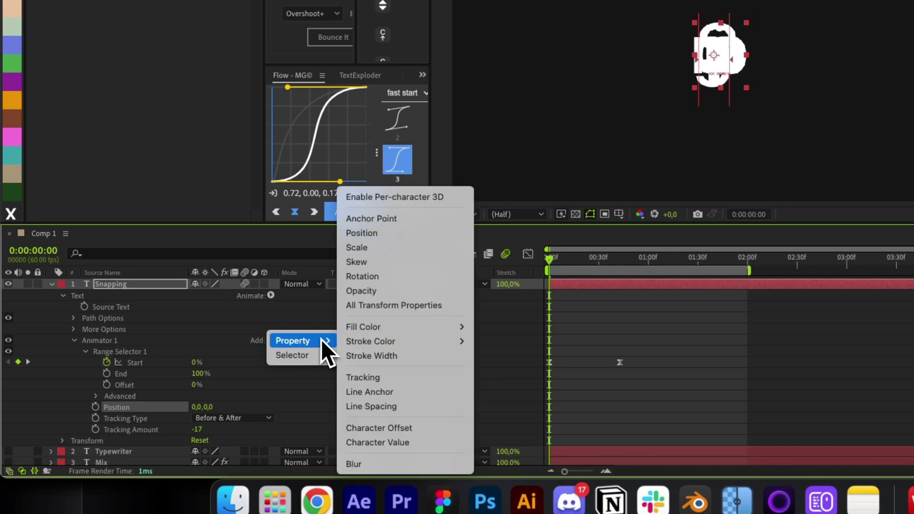
pyautogui.click(380, 290)
# - Set the Snapping animator's Position to 0,0, 24,0 and its Opacity to 0%, and preview the motion
pyautogui.moveTo(193, 413); pyautogui.dragTo(142, 403)
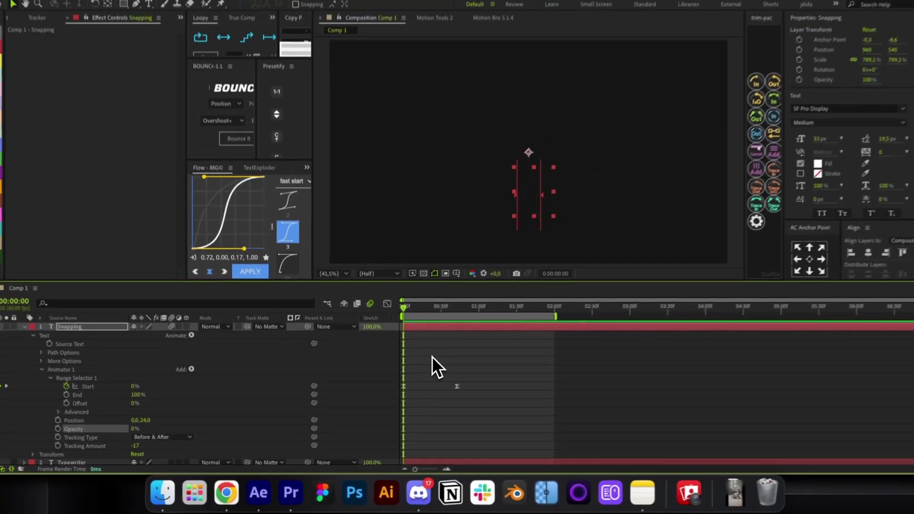
pyautogui.press('space')
pyautogui.press('space')
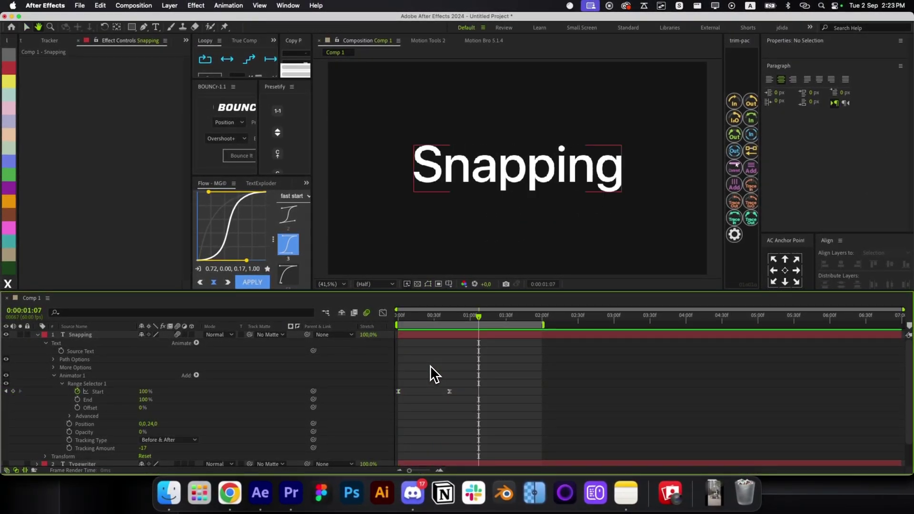
pyautogui.moveTo(417, 320); pyautogui.dragTo(447, 355)
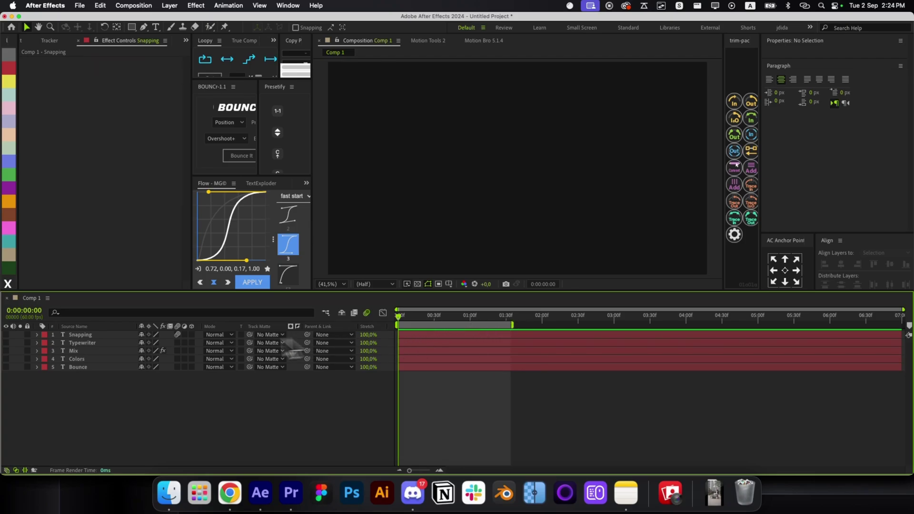
pyautogui.click(97, 348)
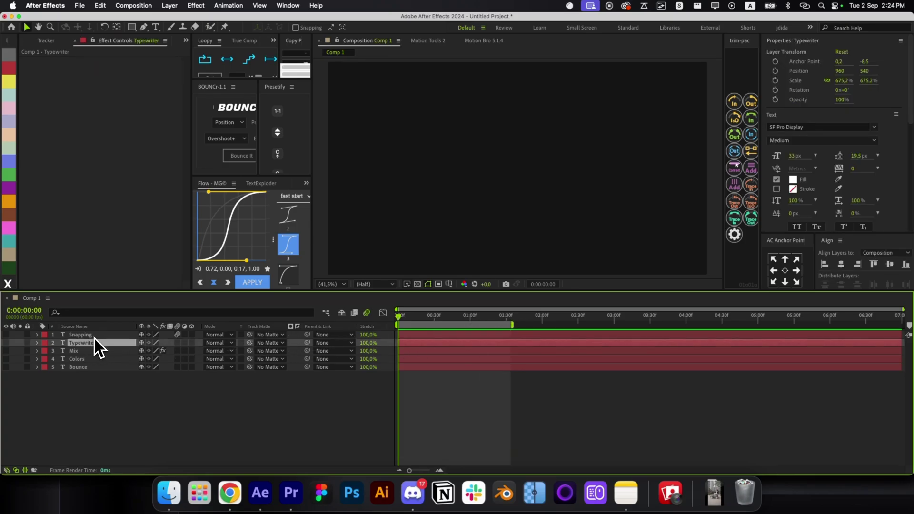
pyautogui.click(93, 335)
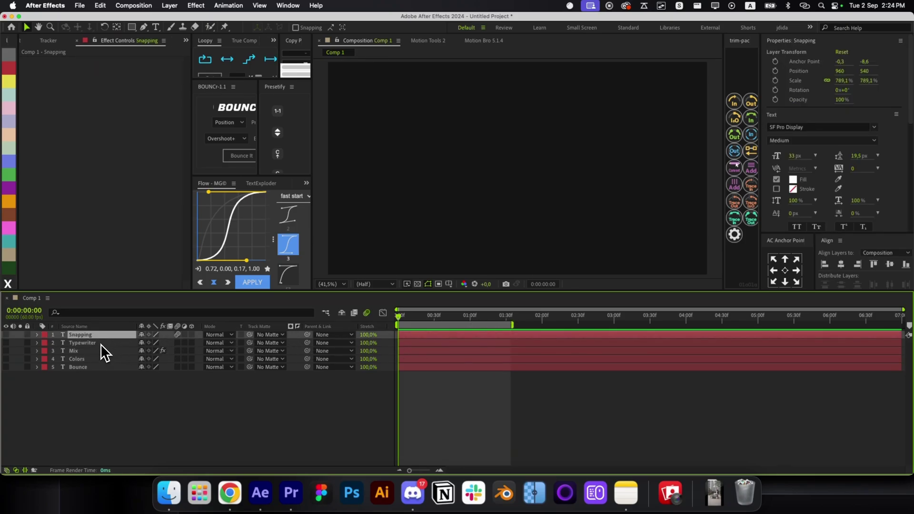
pyautogui.keyDown('shift'); pyautogui.click(103, 344); pyautogui.keyUp('shift')
pyautogui.click(130, 390)
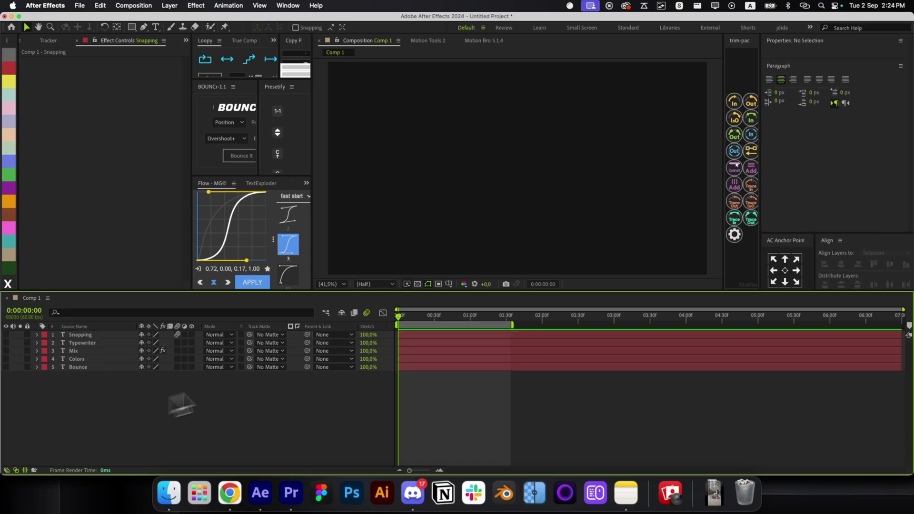
# - Create a centred text layer reading "Typing", scaled to 634,6%
pyautogui.press('super+alt+shift+t')
pyautogui.write('Typing')
pyautogui.press('super+Return')
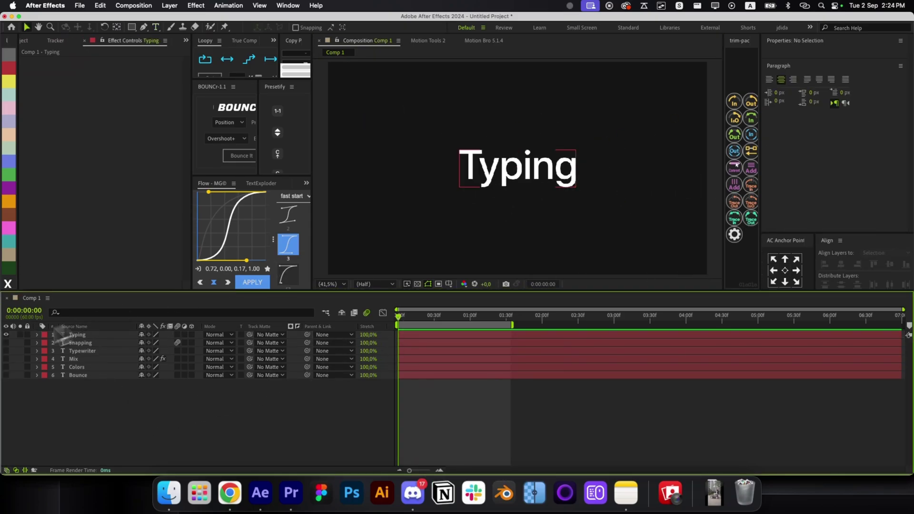
# - Add an Opacity and Tracking animator to the Typing layer, with Tracking Amount -16 and Opacity 0%
pyautogui.click(37, 335)
pyautogui.click(196, 343)
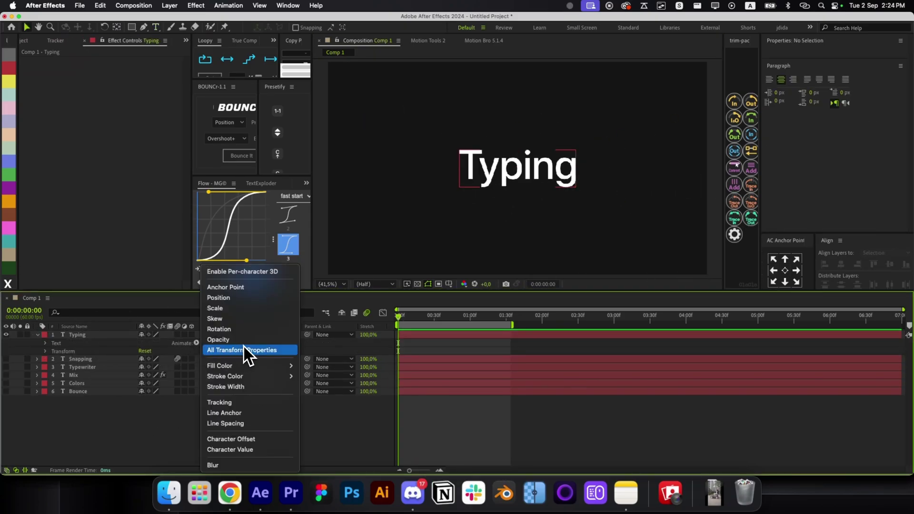
pyautogui.click(228, 340)
pyautogui.click(196, 343)
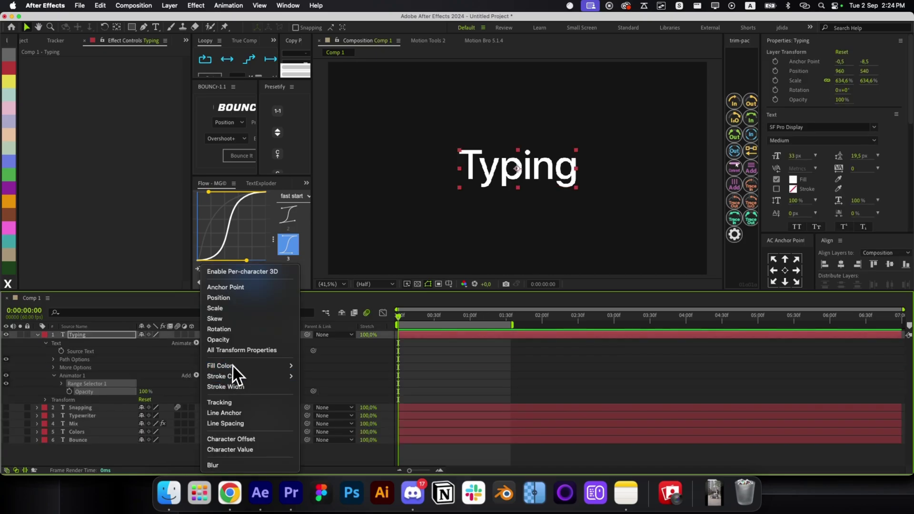
pyautogui.click(223, 402)
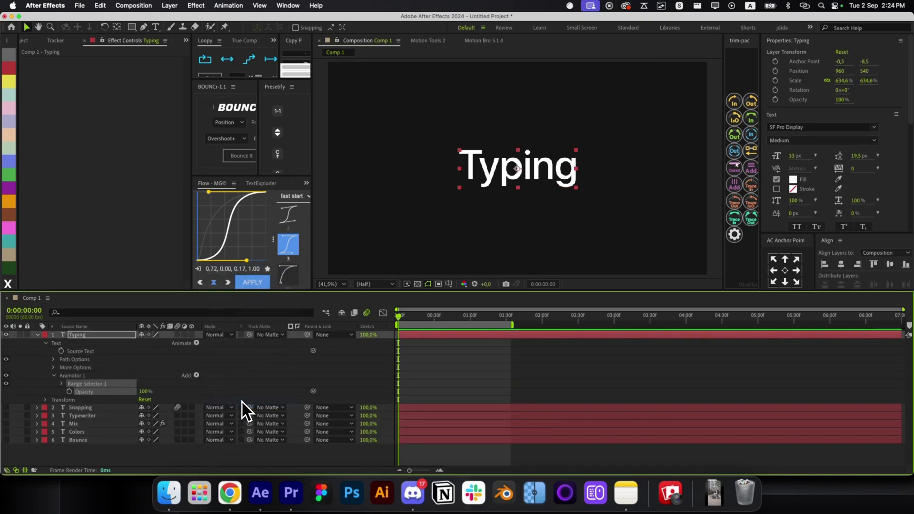
pyautogui.moveTo(142, 410); pyautogui.dragTo(132, 408)
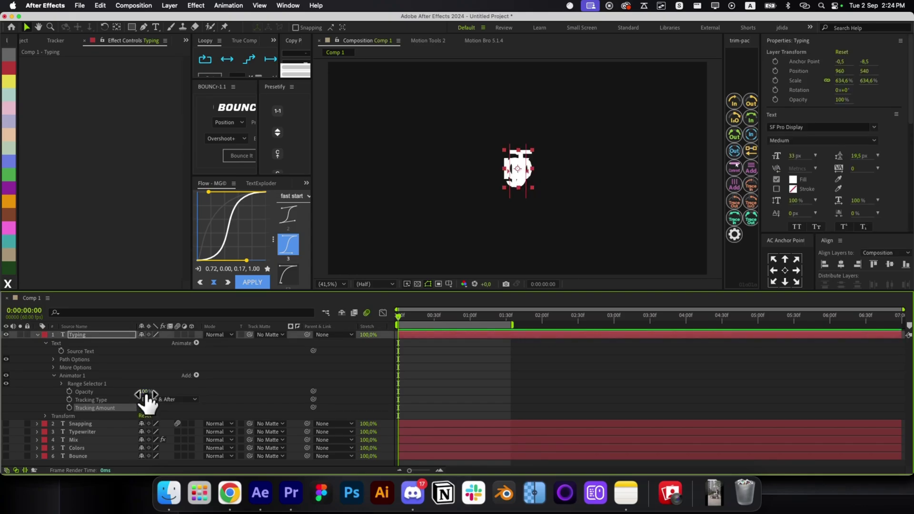
pyautogui.moveTo(146, 402); pyautogui.dragTo(119, 402)
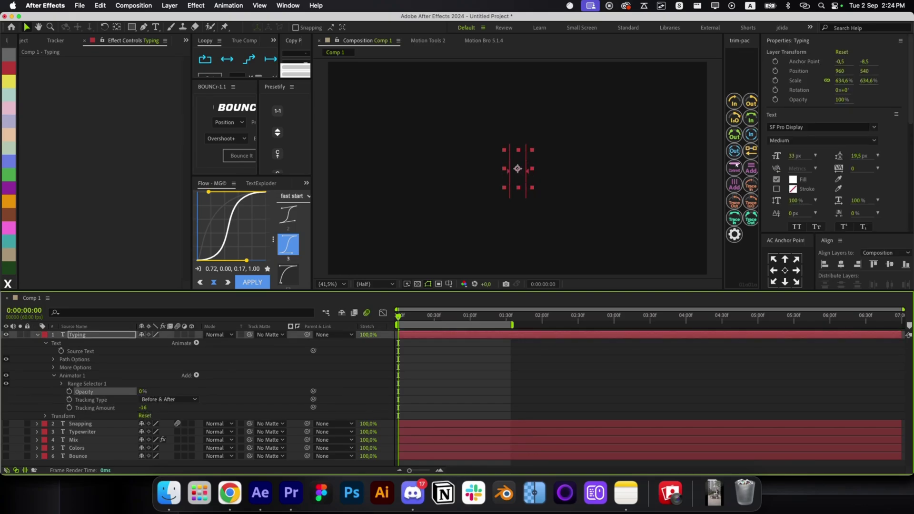
# - Keyframe the Typing range selector's Start from 0% at the first frame to 100% at frame 34 and preview it alongside the Typewriter layer
pyautogui.click(61, 384)
pyautogui.click(78, 391)
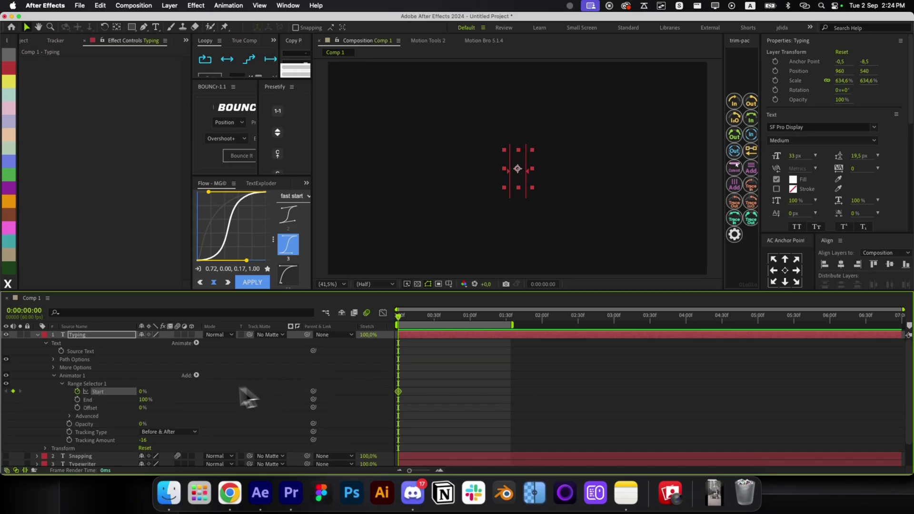
pyautogui.moveTo(424, 322); pyautogui.dragTo(436, 322)
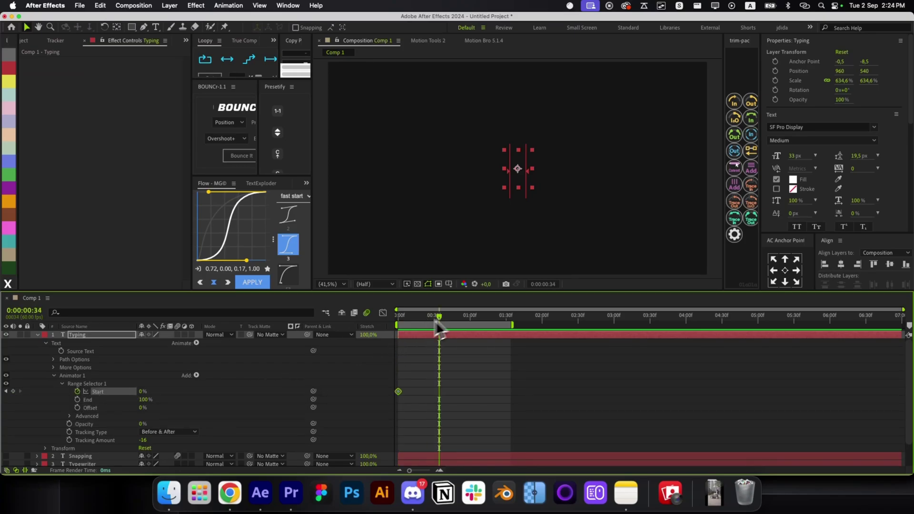
pyautogui.moveTo(143, 391); pyautogui.dragTo(492, 380)
pyautogui.click(492, 376)
pyautogui.moveTo(439, 322); pyautogui.dragTo(383, 329)
pyautogui.press('space')
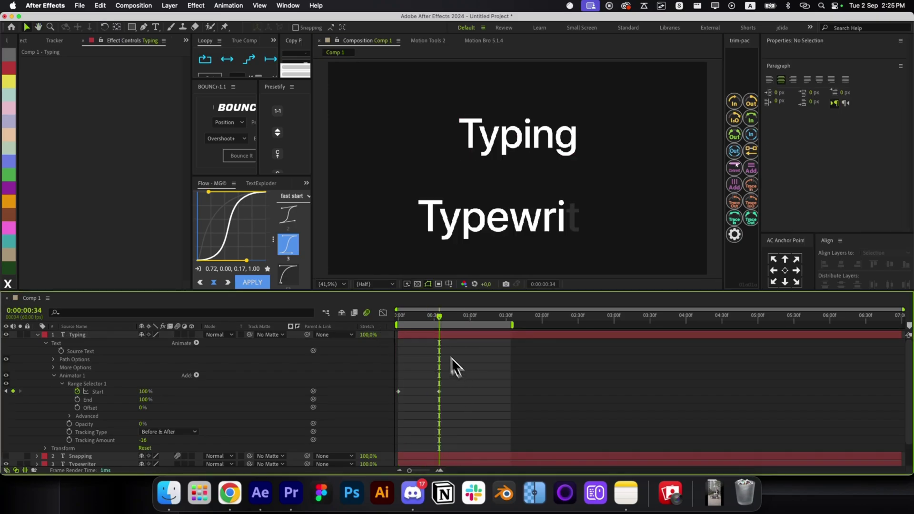
pyautogui.moveTo(404, 323); pyautogui.dragTo(439, 318)
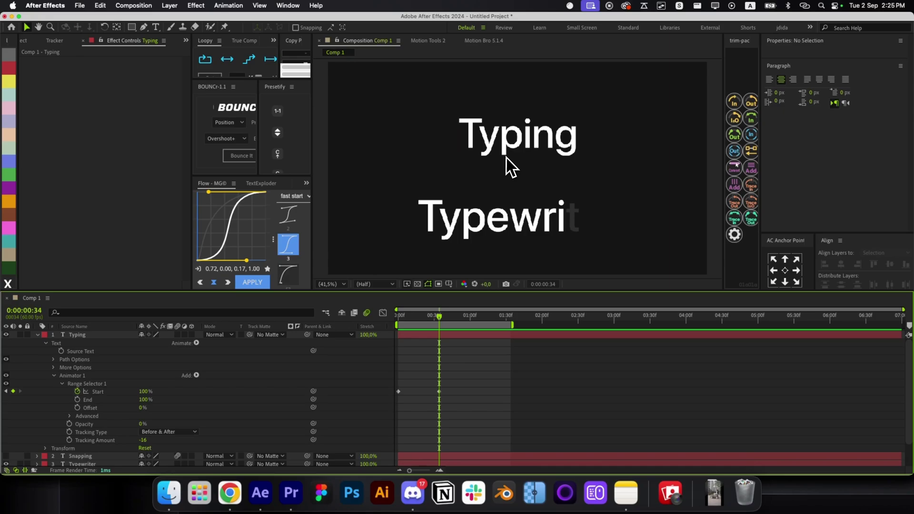
pyautogui.press('u')
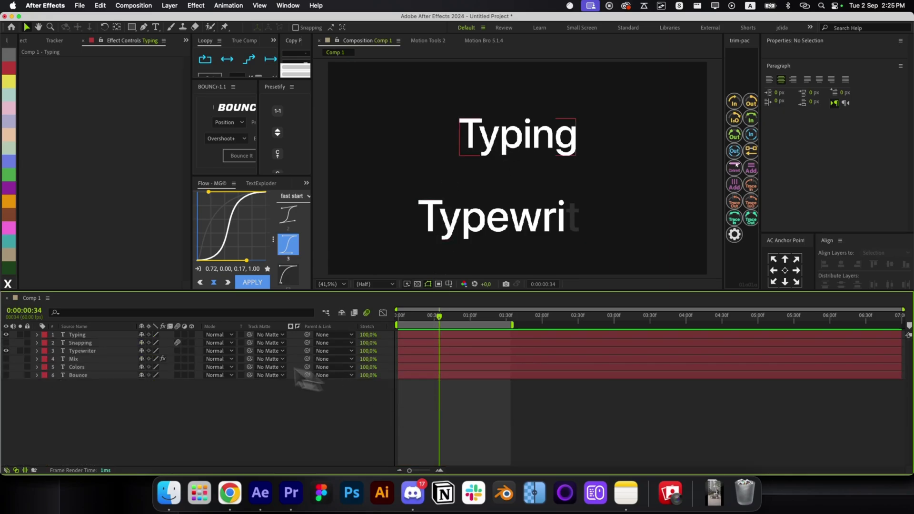
# - Create a centred text layer reading "today is a good day" and split it into separate word layers with TextExploder
pyautogui.press('alt+shift+super+t')
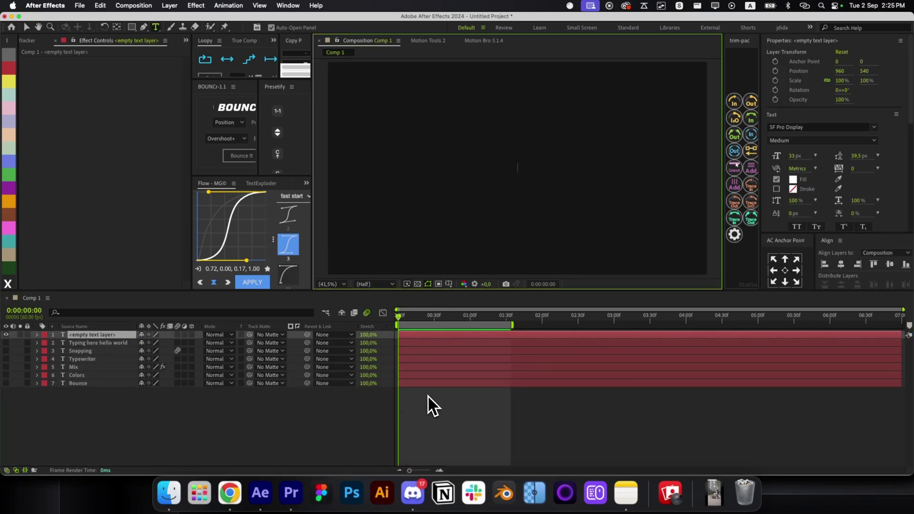
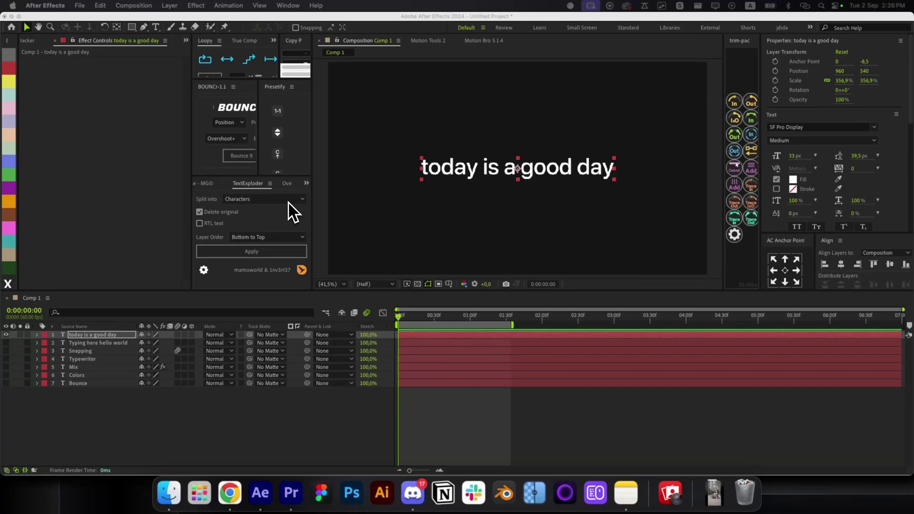
pyautogui.click(288, 200)
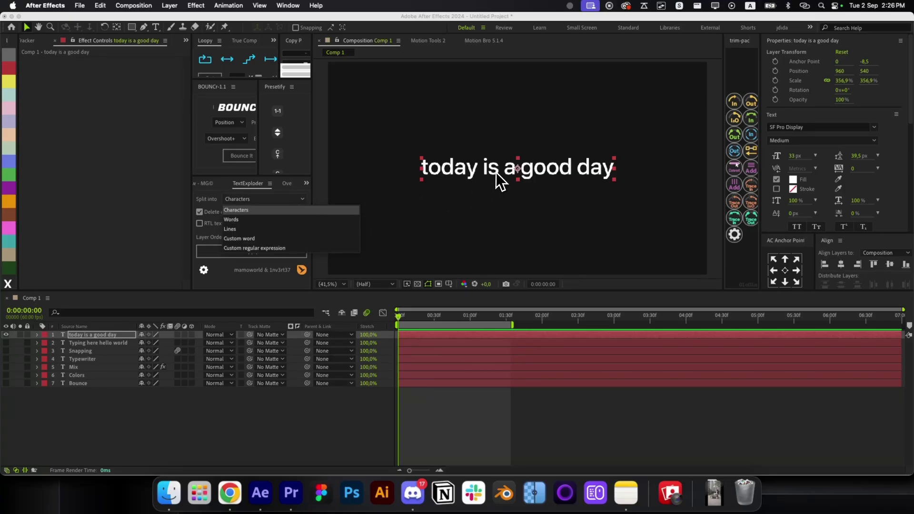
pyautogui.click(265, 219)
pyautogui.click(264, 255)
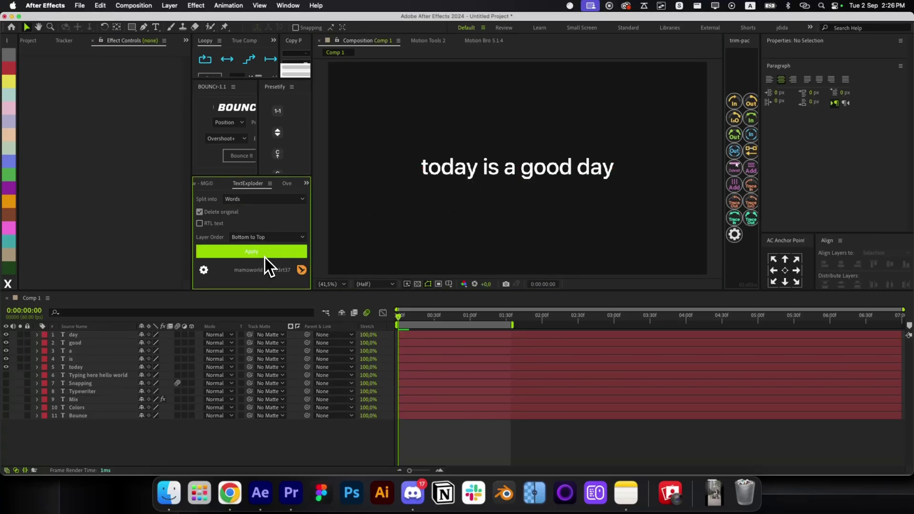
# - Centre the anchor points of the five word layers, start them at frame 15, and select them all with the playhead there
pyautogui.click(784, 270)
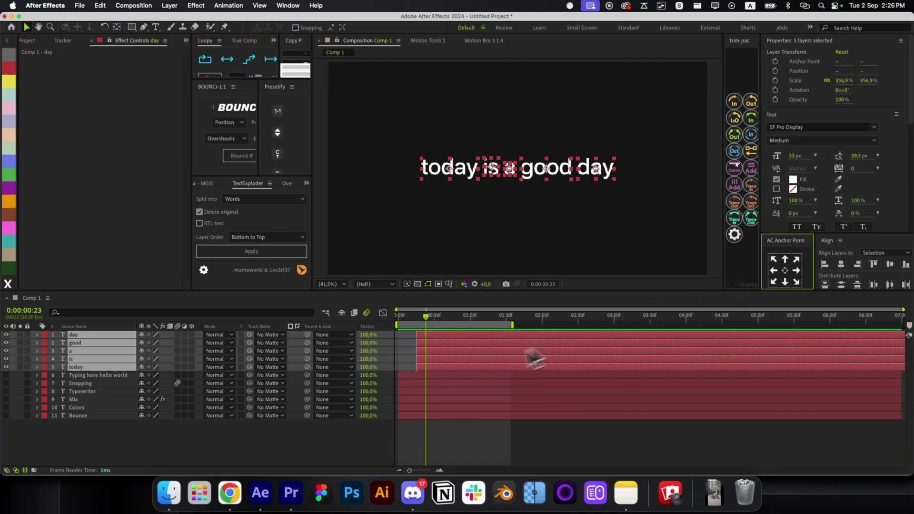
pyautogui.click(407, 366)
pyautogui.click(422, 370)
pyautogui.press('1')
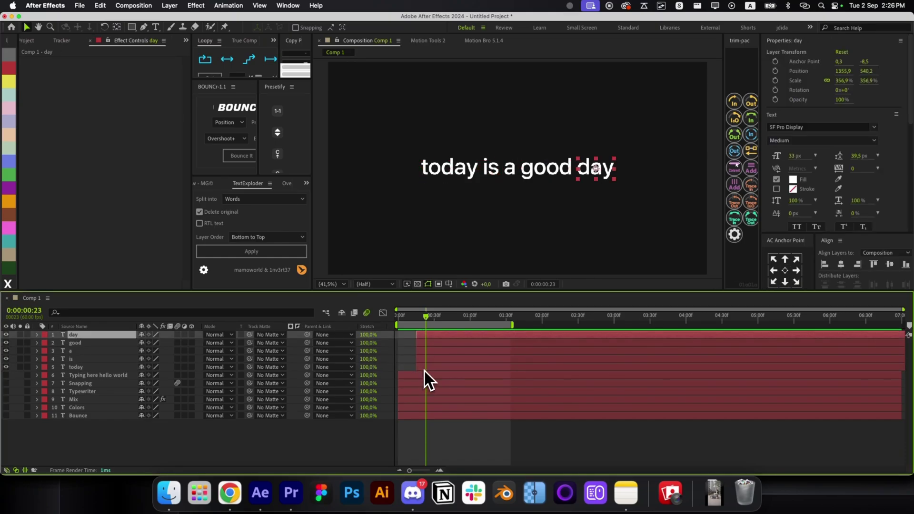
pyautogui.press('i')
pyautogui.keyDown('shift'); pyautogui.click(430, 367); pyautogui.keyUp('shift')
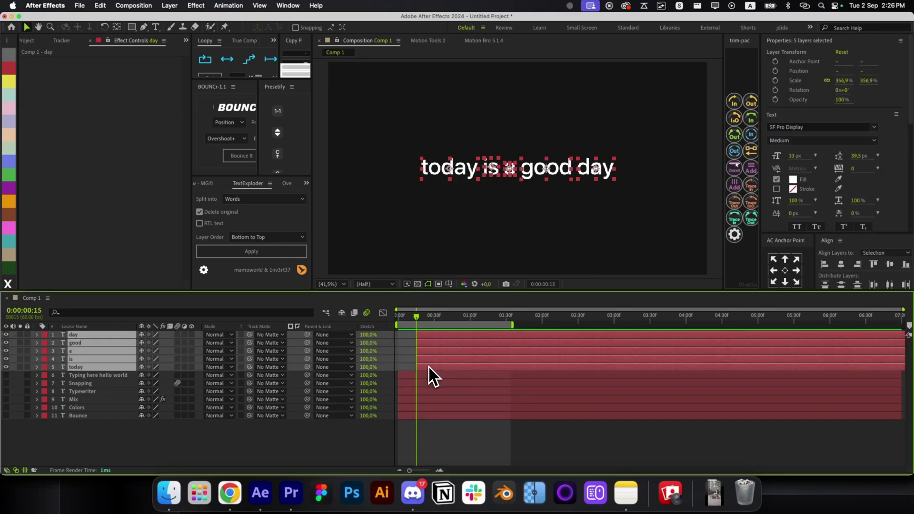
# - Add Position keyframes to the five word layers and move them to about frame 25
pyautogui.press('p')
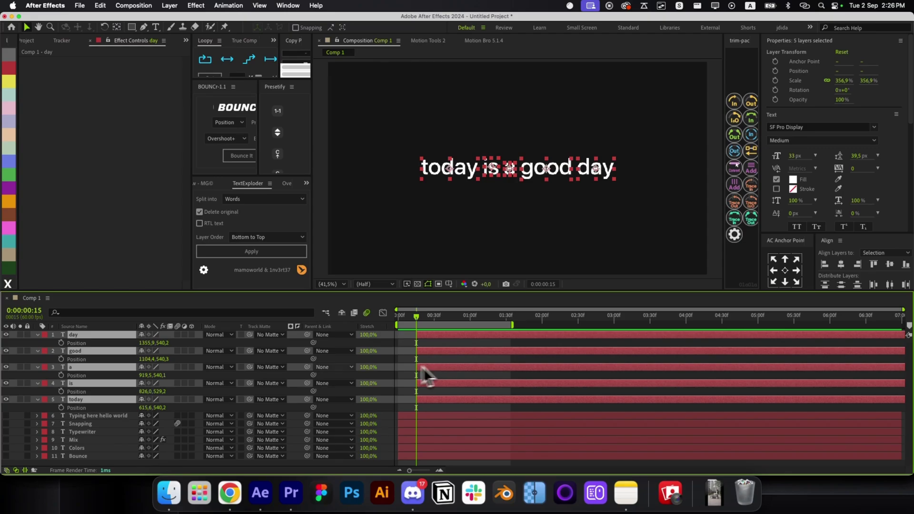
pyautogui.hotkey('alt', 'shift', 'p')
pyautogui.moveTo(417, 344); pyautogui.dragTo(429, 344)
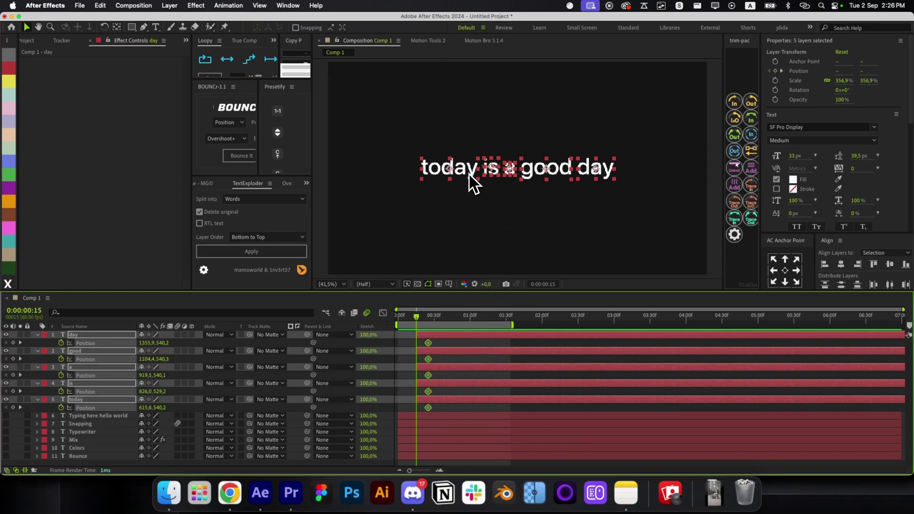
# - Undo a trial move of the words and offset all five about 190 px to the right at frame 15
pyautogui.moveTo(465, 172); pyautogui.dragTo(461, 204)
pyautogui.press('super+z')
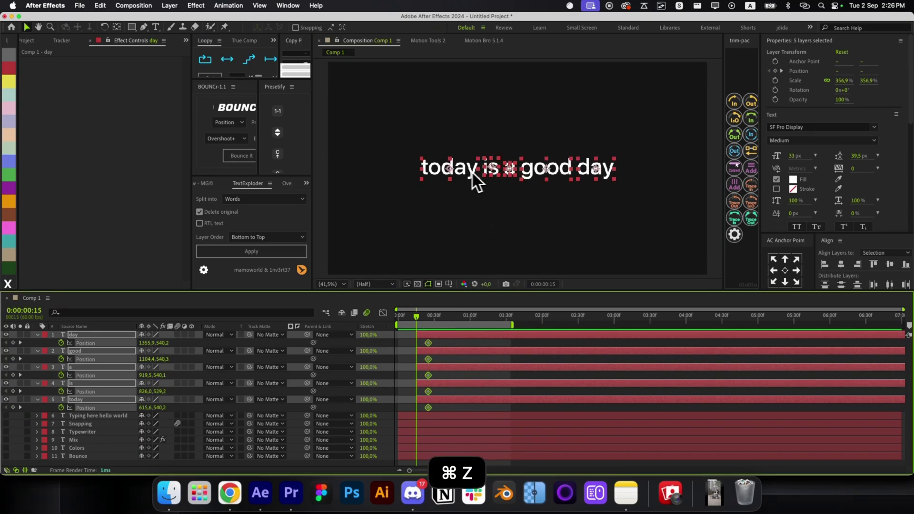
pyautogui.moveTo(451, 172); pyautogui.dragTo(483, 166)
# - Apply BOUNCr's Overshoot+ expression to the five word layers' Position keyframes and scrub through the result
pyautogui.moveTo(407, 339); pyautogui.dragTo(434, 409)
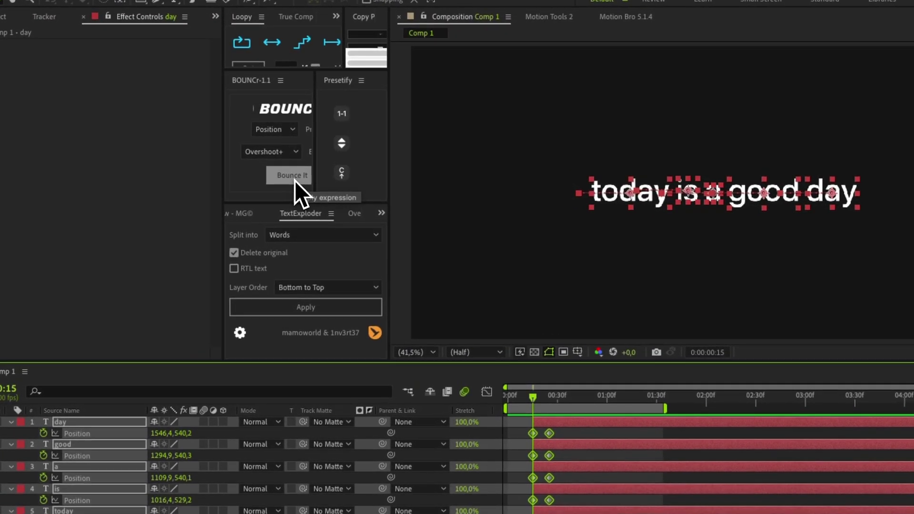
pyautogui.click(242, 158)
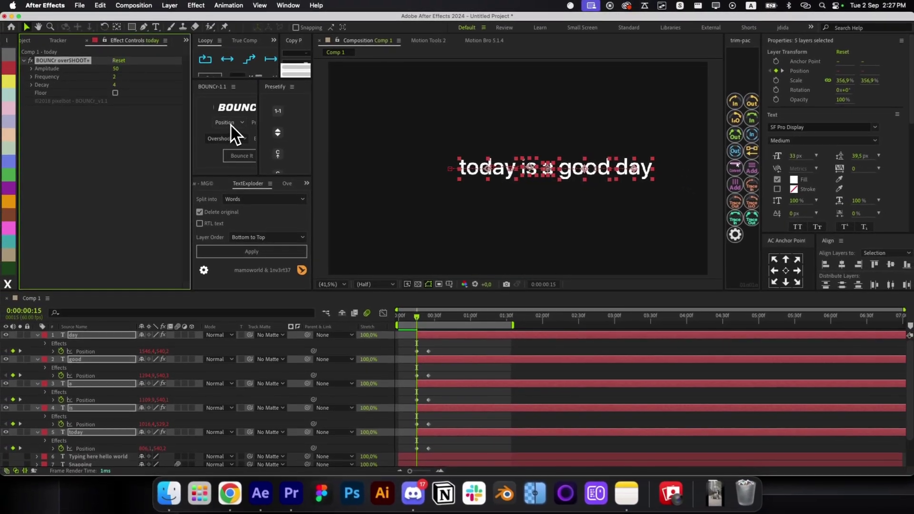
pyautogui.click(399, 367)
pyautogui.moveTo(415, 318); pyautogui.dragTo(439, 317)
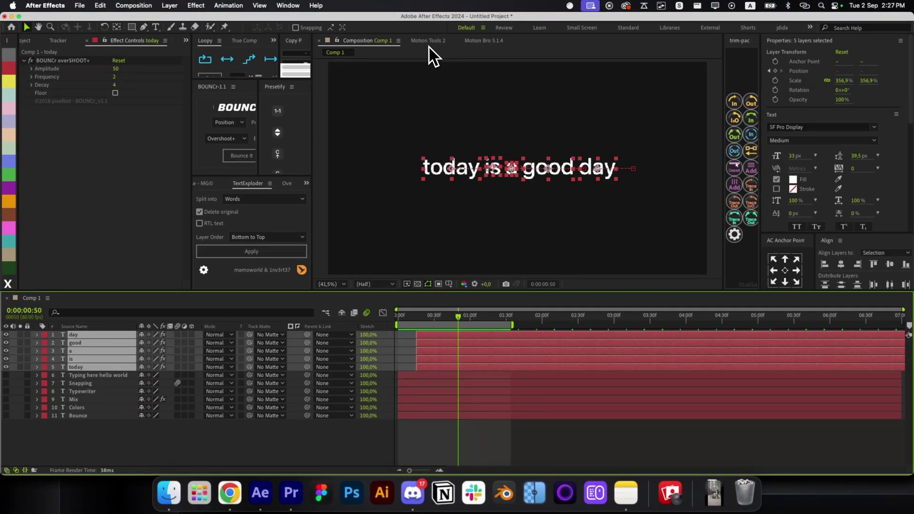
# - Stagger the five word layers in time with the Sequence function of Motion Tools 2
pyautogui.click(429, 46)
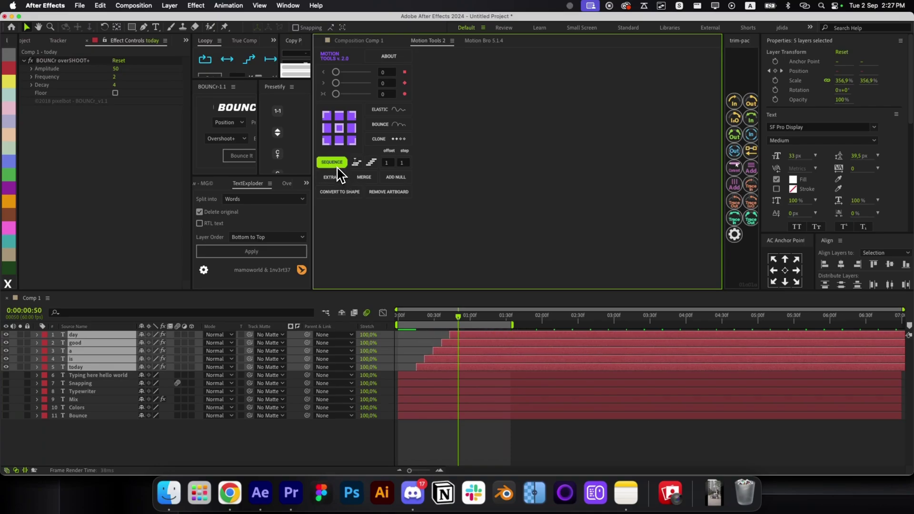
# - Create a null object and parent the five word layers to it
pyautogui.click(428, 345)
pyautogui.moveTo(415, 317); pyautogui.dragTo(601, 319)
pyautogui.press('alt+shift+super+n')
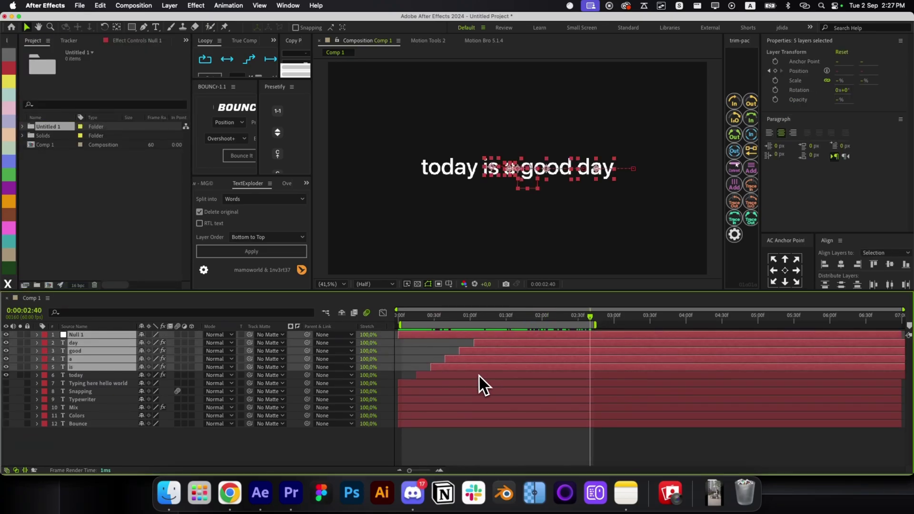
pyautogui.keyDown('shift'); pyautogui.click(478, 376); pyautogui.keyUp('shift')
pyautogui.keyDown('super'); pyautogui.click(433, 335); pyautogui.keyUp('super')
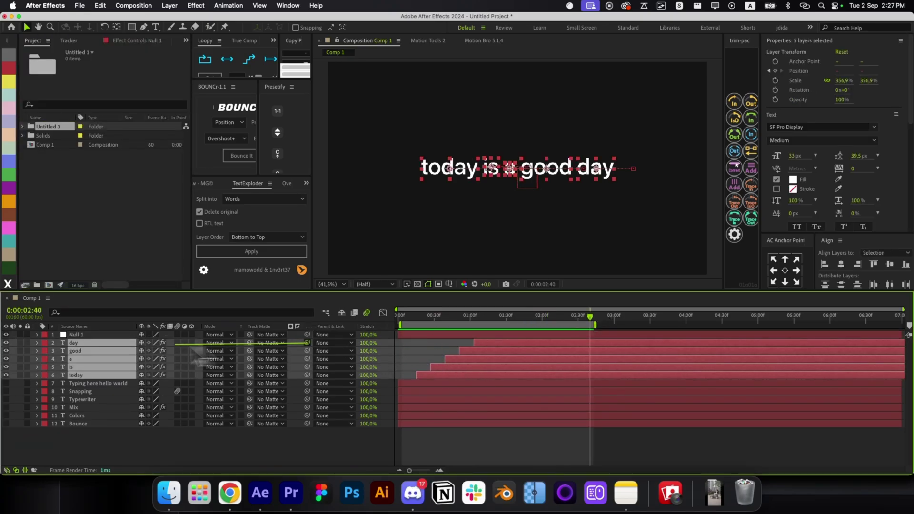
pyautogui.moveTo(196, 356); pyautogui.dragTo(154, 337)
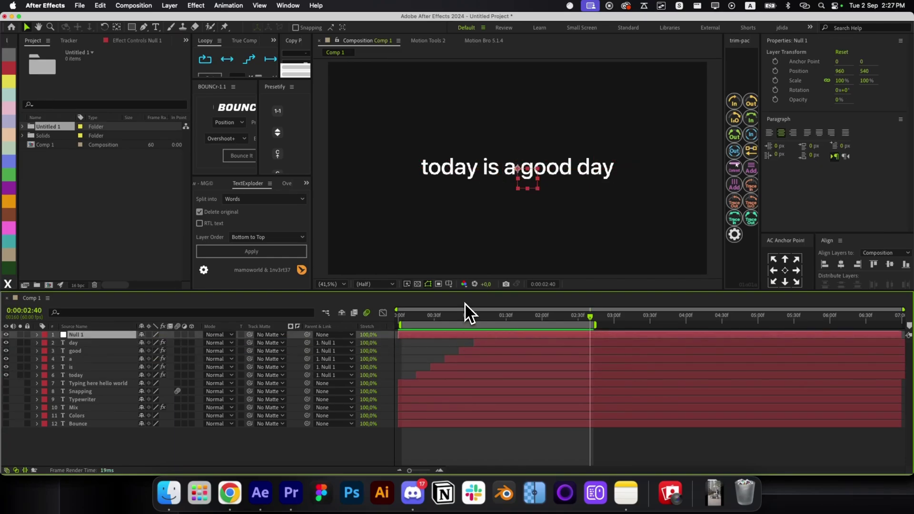
# - Toggle the proportional grid and leave it displayed over the composition as a centring guide
pyautogui.press("'")
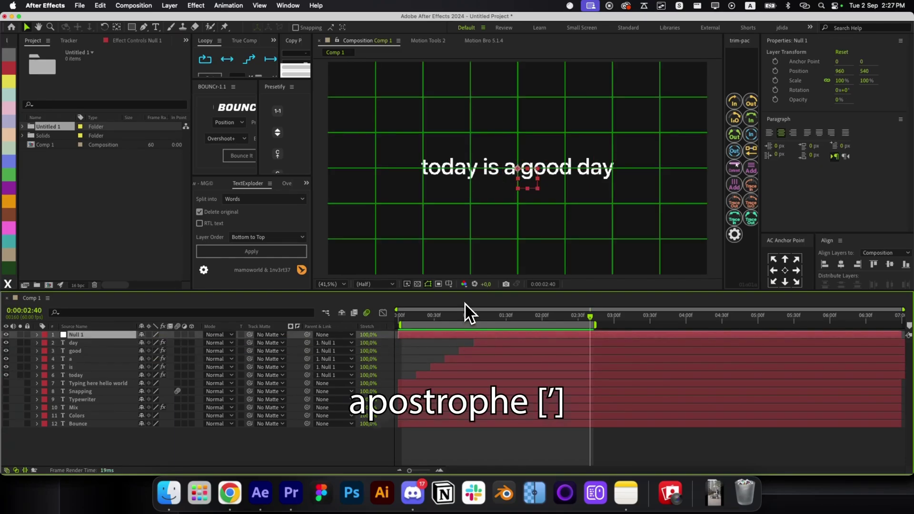
pyautogui.hotkey('alt', "'")
pyautogui.hotkey('alt', "'")
pyautogui.hotkey('alt', "'")
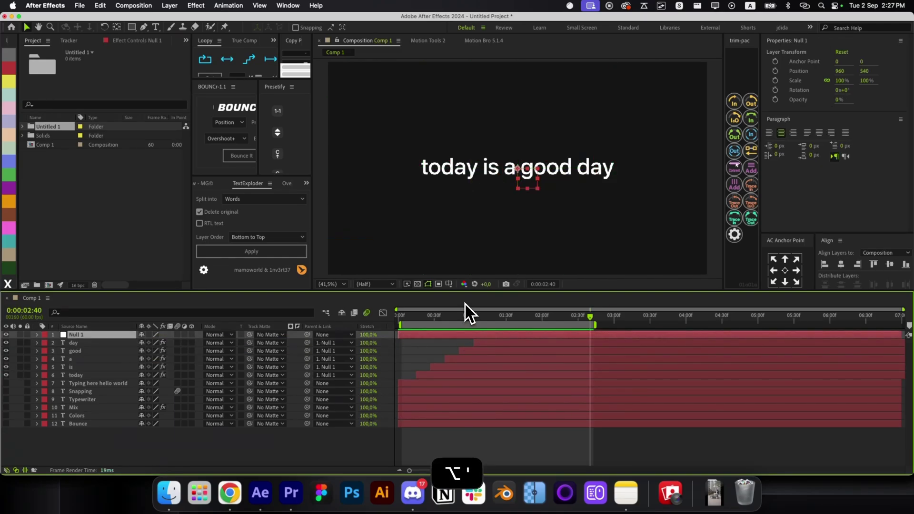
pyautogui.hotkey('alt', "'")
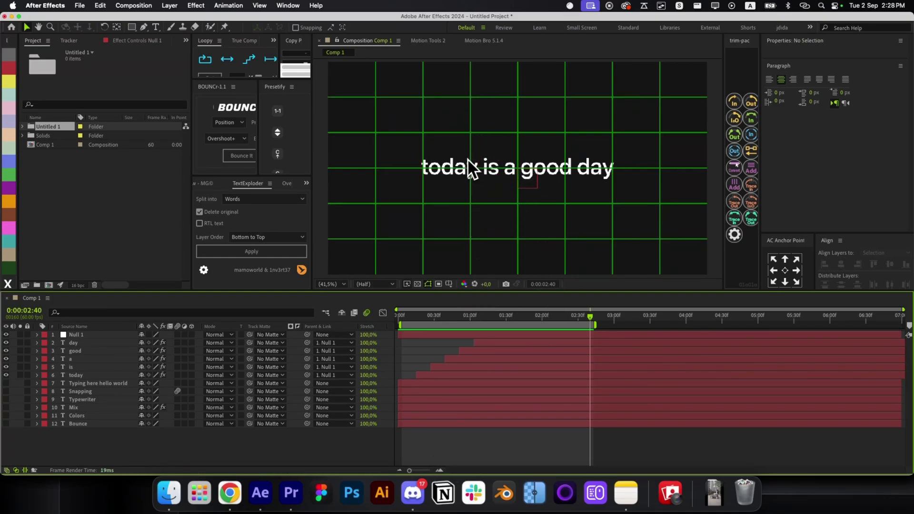
# - Keyframe the null's Position at its centred spot, and shift it right to about X 1080 at 0:00:00:59
pyautogui.click(505, 335)
pyautogui.press('super+shift+Left')
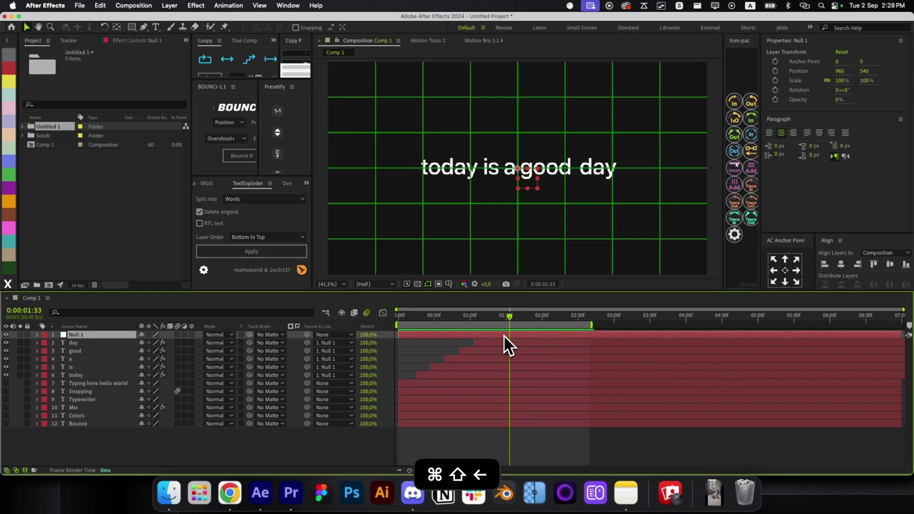
pyautogui.moveTo(515, 317); pyautogui.dragTo(470, 316)
pyautogui.press('p')
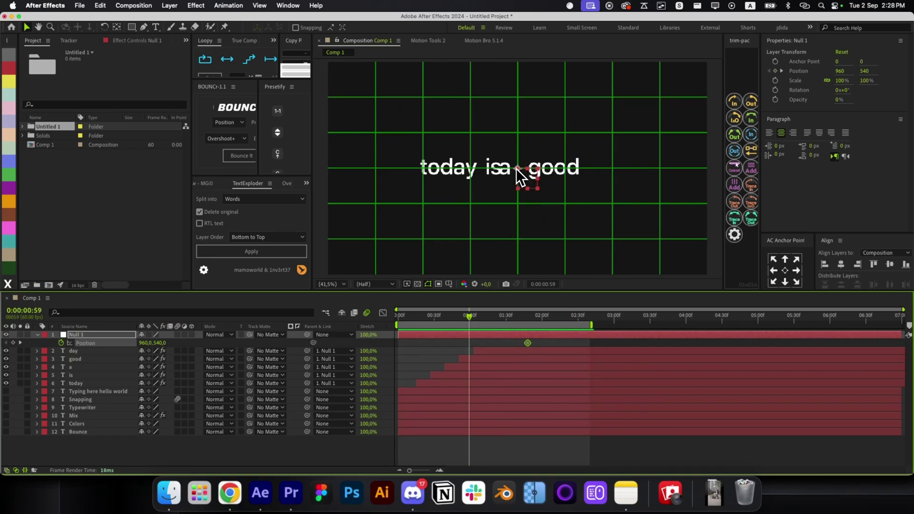
pyautogui.moveTo(517, 169); pyautogui.dragTo(543, 168)
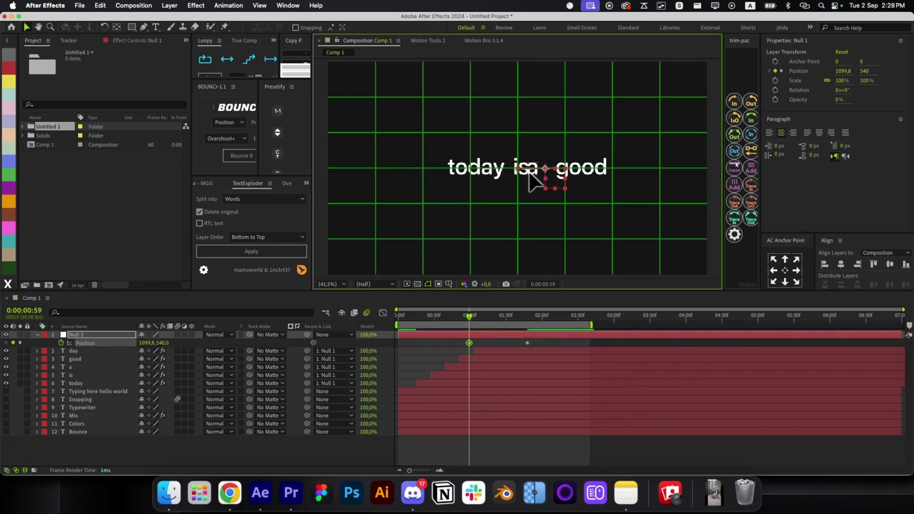
pyautogui.hotkey('shift', 'Left')
pyautogui.hotkey('shift', 'Left')
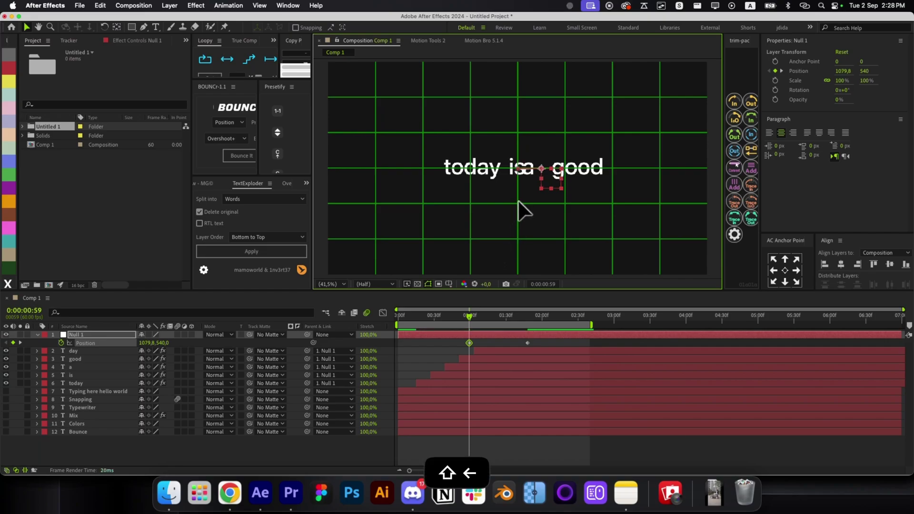
# - Add earlier Position keyframes to the null back to frame 21, shifting it right to about X 1273 there to keep the words centred
pyautogui.click(450, 316)
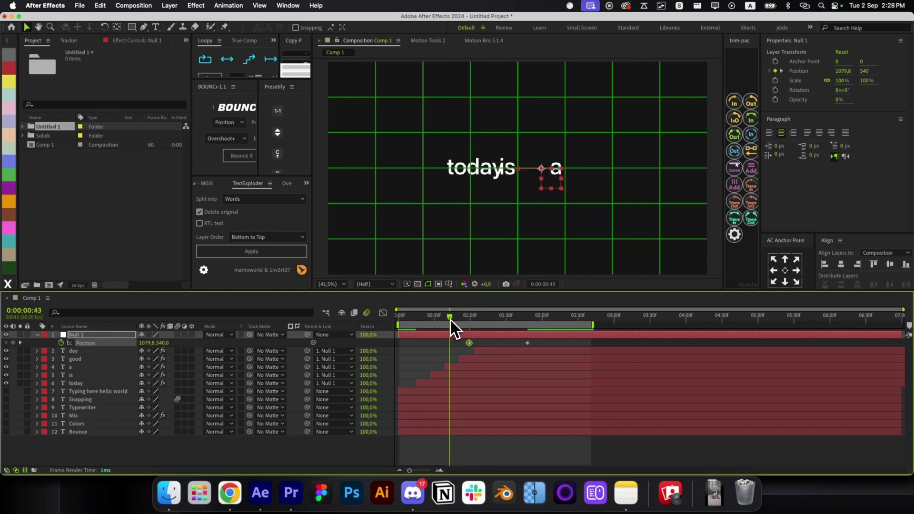
pyautogui.moveTo(547, 180); pyautogui.dragTo(580, 168)
pyautogui.click(437, 317)
pyautogui.click(423, 317)
# - Apply Easy Ease to all of the null's Position keyframes and preview the sentence animation
pyautogui.moveTo(527, 343); pyautogui.dragTo(409, 356)
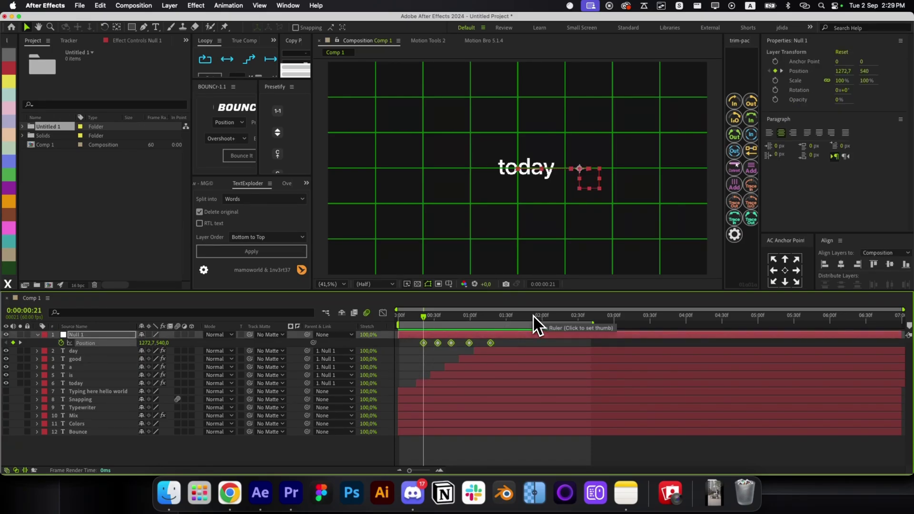
pyautogui.press('F9')
pyautogui.click(427, 369)
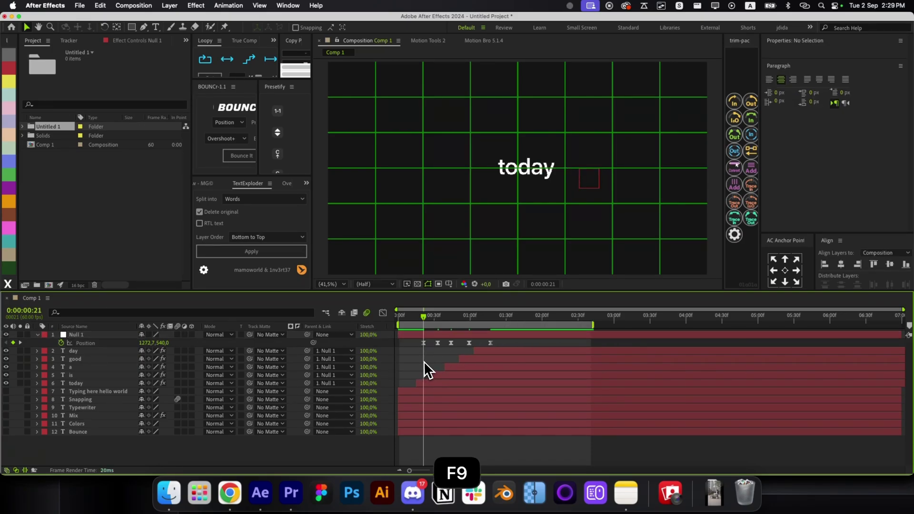
pyautogui.press('space')
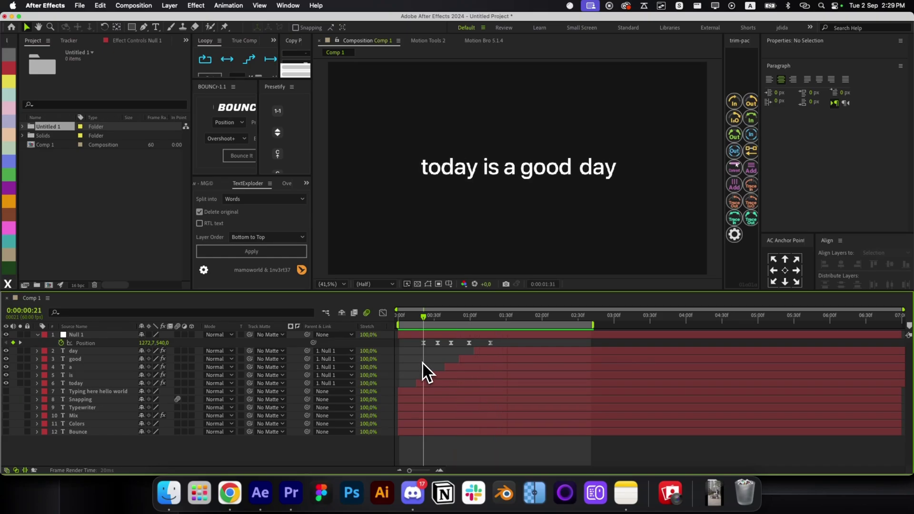
pyautogui.press('space')
# - Collapse the null's properties, enable motion blur on the five word layers and preview the animation from the start
pyautogui.press('super+apostrophe')
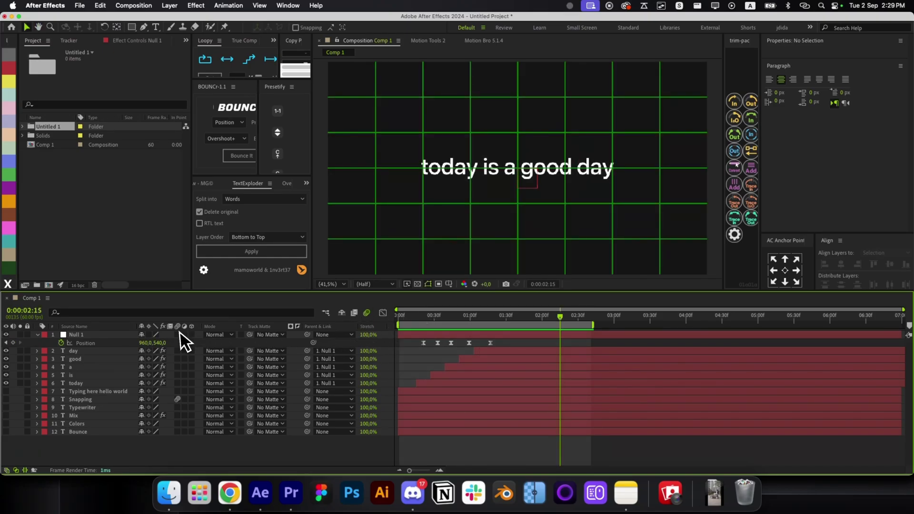
pyautogui.press('u')
pyautogui.moveTo(177, 376); pyautogui.dragTo(177, 343)
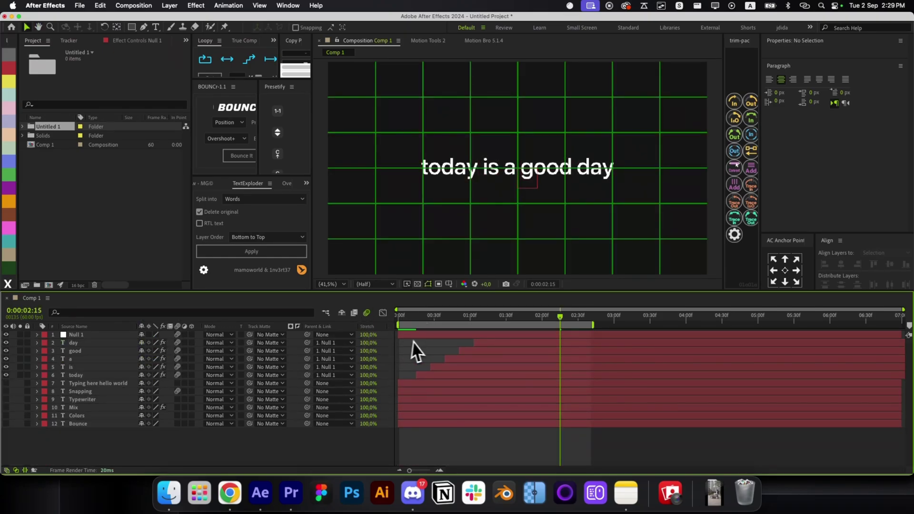
pyautogui.moveTo(416, 318); pyautogui.dragTo(379, 318)
pyautogui.press('space')
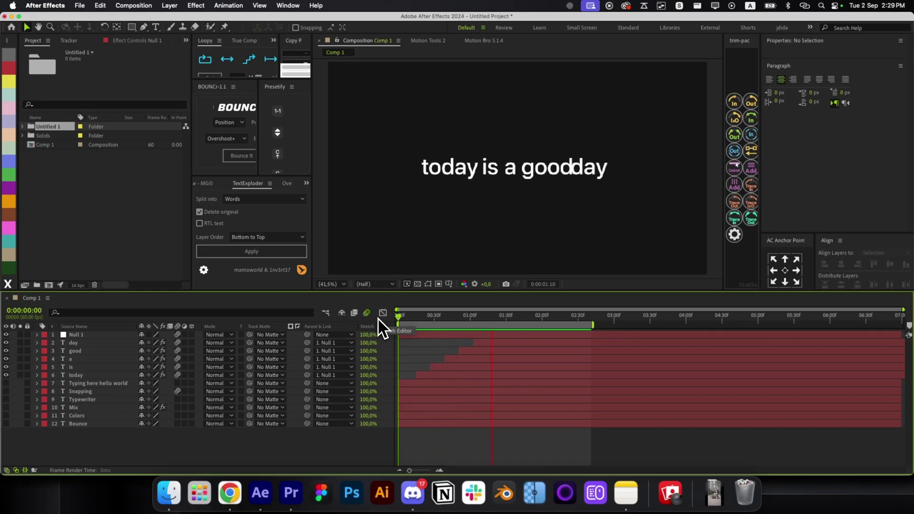
pyautogui.press('space')
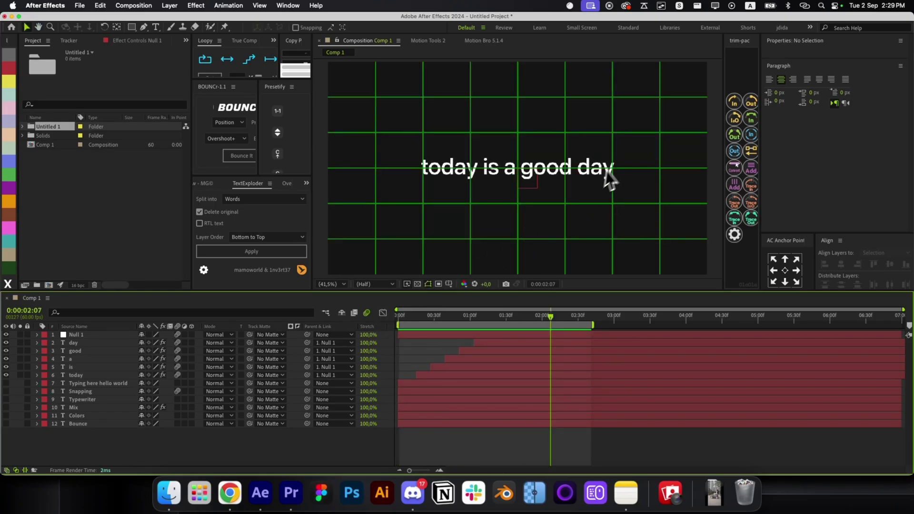
pyautogui.moveTo(491, 321); pyautogui.dragTo(520, 331)
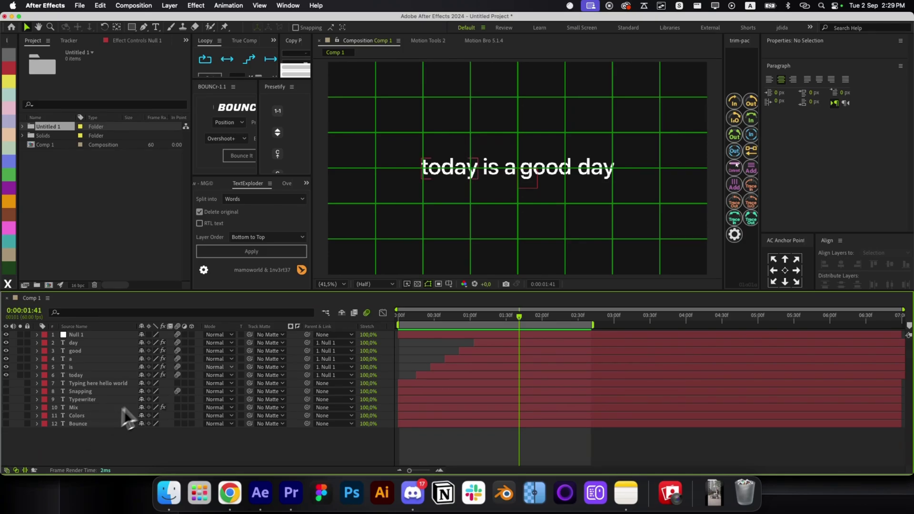
# - Copy the text animator from the Colors layer and paste it onto the good layer at 0:00:00:59
pyautogui.click(38, 416)
pyautogui.click(67, 427)
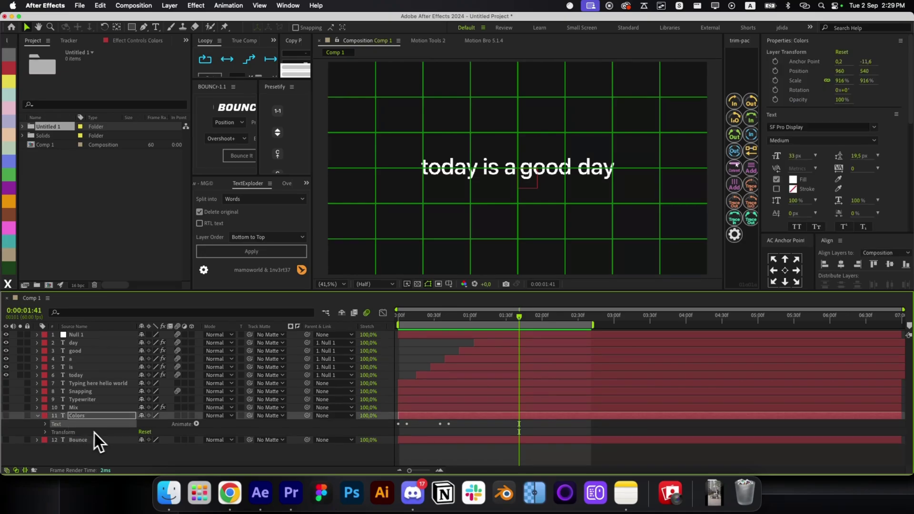
pyautogui.click(46, 425)
pyautogui.click(85, 458)
pyautogui.press('cmd+c')
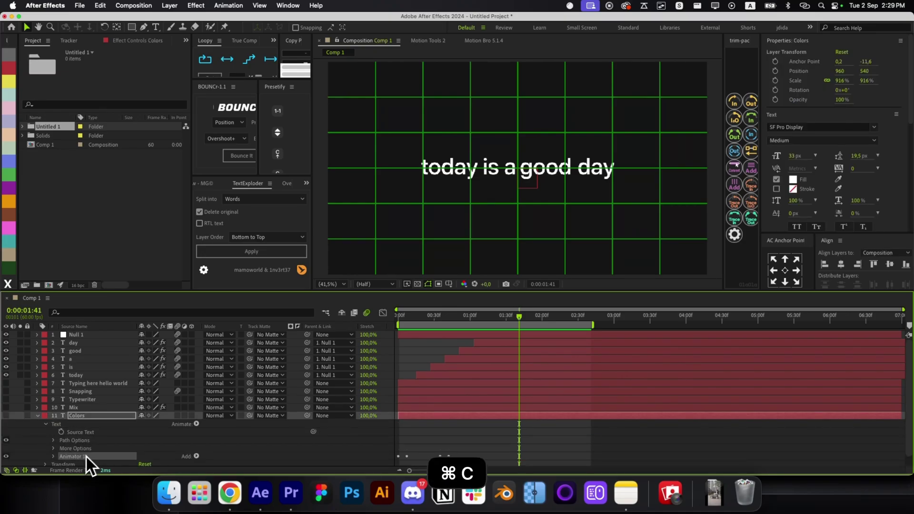
pyautogui.click(468, 367)
pyautogui.click(541, 189)
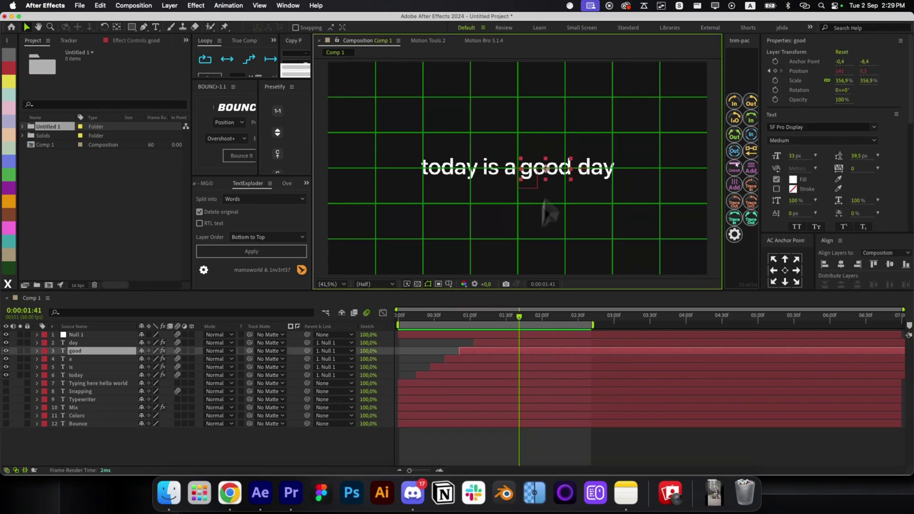
pyautogui.moveTo(496, 315); pyautogui.dragTo(469, 315)
pyautogui.press('cmd+v')
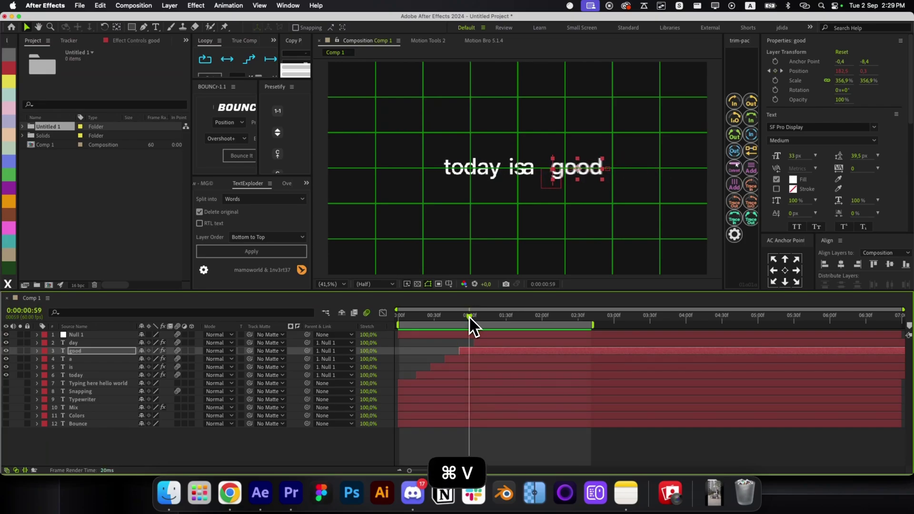
# - Move the good layer's Range Selector Start and End keyframes earlier to the layer's in point and preview the colour sweep
pyautogui.click(450, 351)
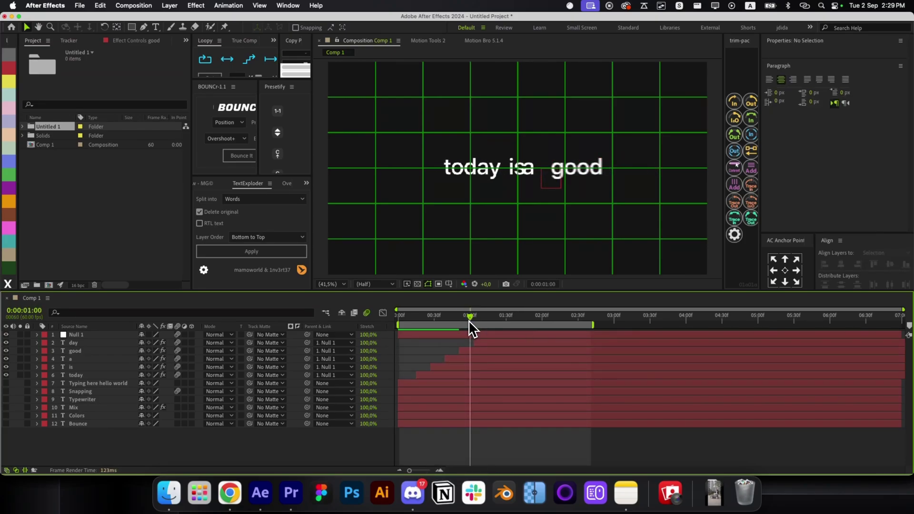
pyautogui.moveTo(469, 321)
pyautogui.mouseDown()
pyautogui.moveTo(503, 326)
pyautogui.moveTo(464, 317)
pyautogui.mouseUp()
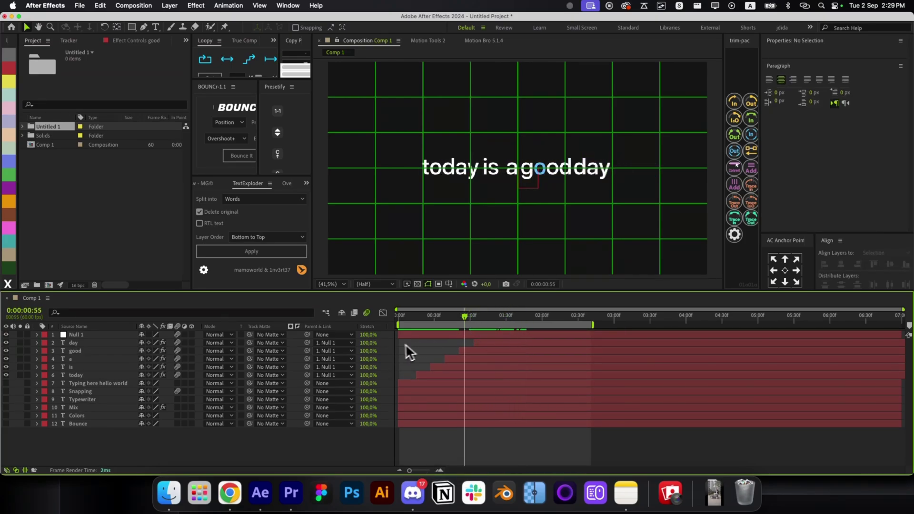
pyautogui.moveTo(406, 346); pyautogui.dragTo(415, 347)
pyautogui.click(458, 352)
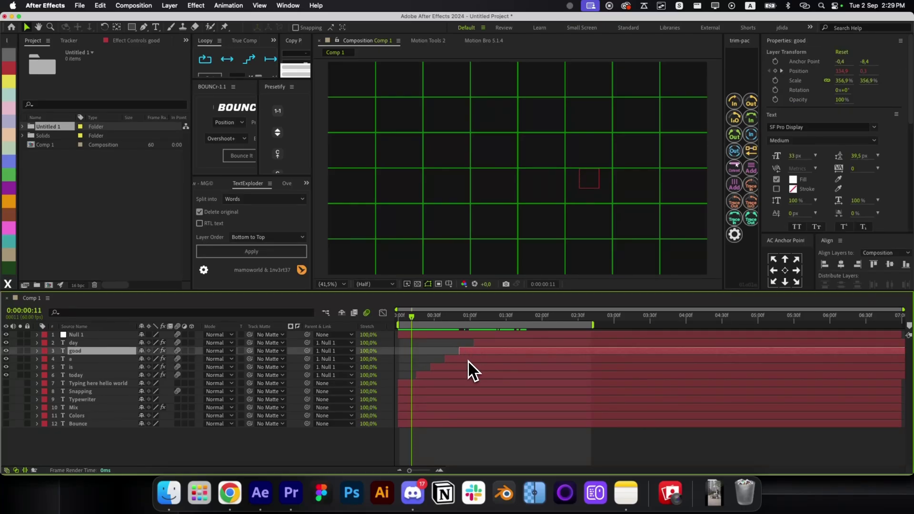
pyautogui.press('u')
pyautogui.moveTo(527, 366); pyautogui.dragTo(470, 374)
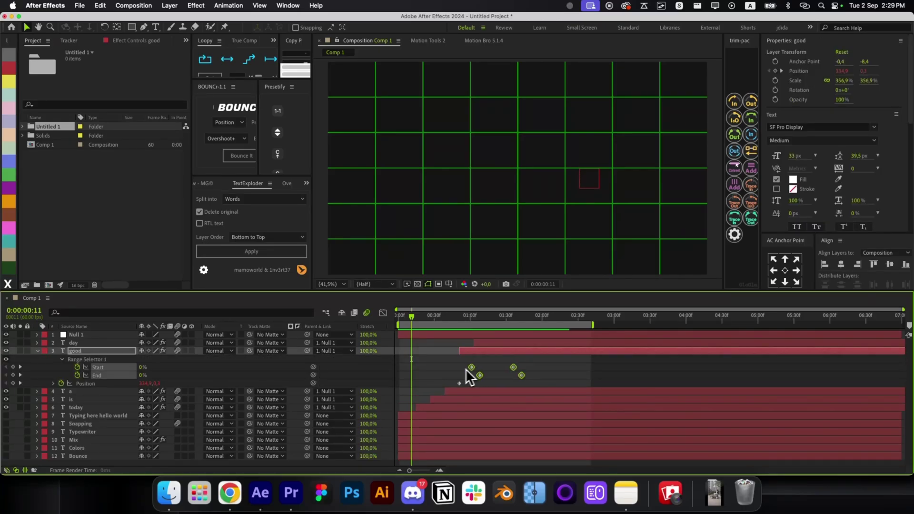
pyautogui.click(469, 366)
pyautogui.press('space')
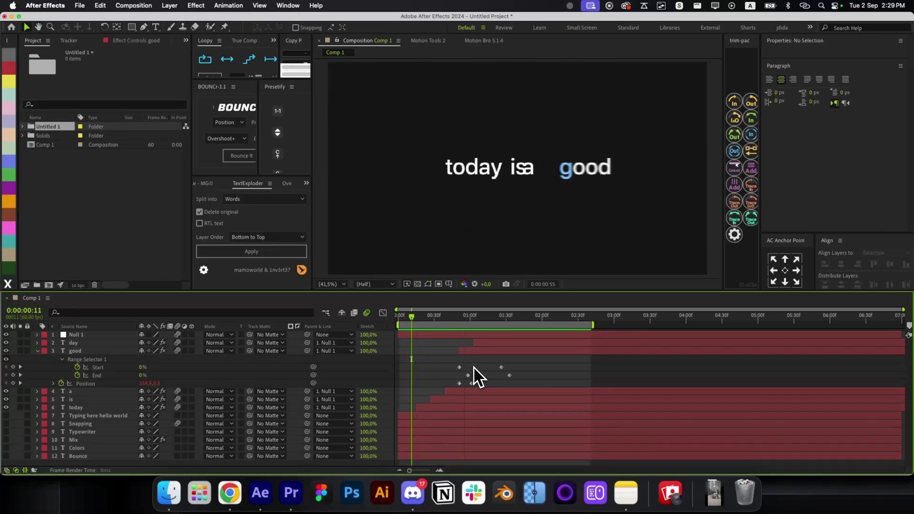
pyautogui.press('space')
# - Shorten the spacing of the good layer's Range Selector keyframes, Easy Ease them and preview the result
pyautogui.press('super+z')
pyautogui.press('super+z')
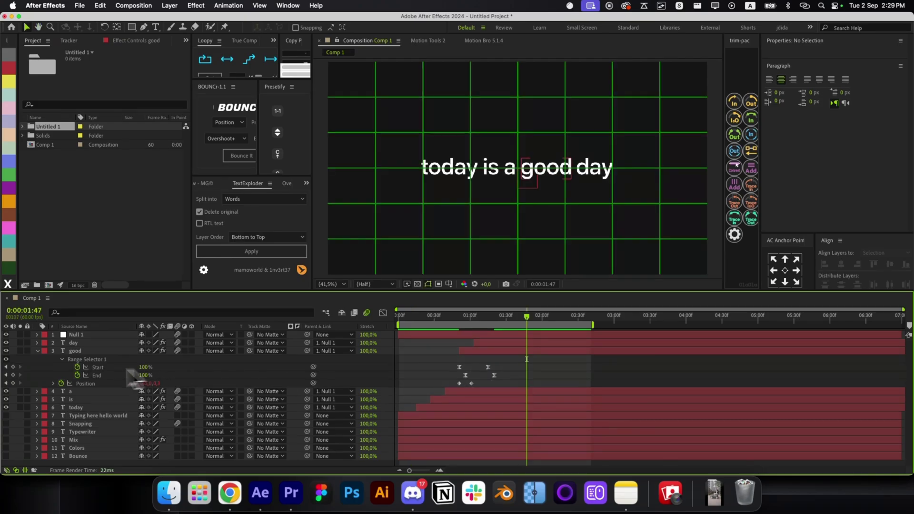
pyautogui.click(77, 375)
pyautogui.press('e')
pyautogui.press('e')
pyautogui.click(451, 317)
pyautogui.press('u')
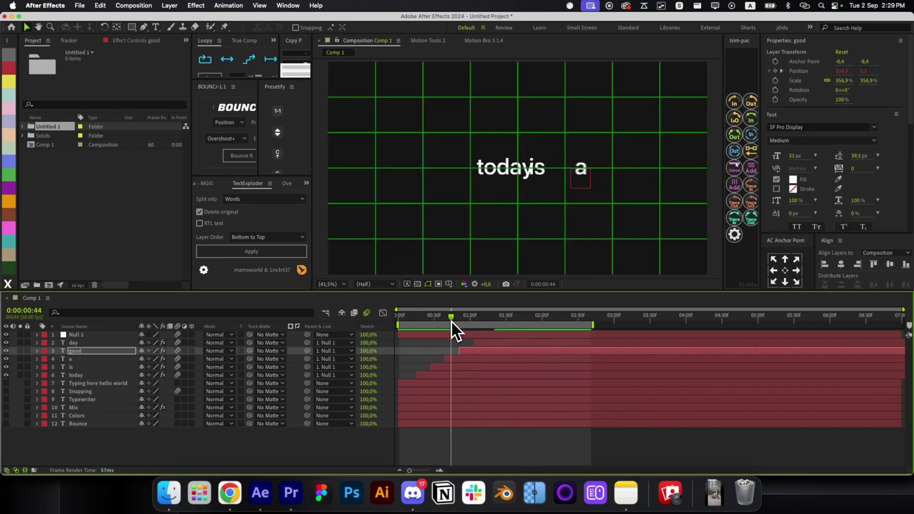
pyautogui.press('space')
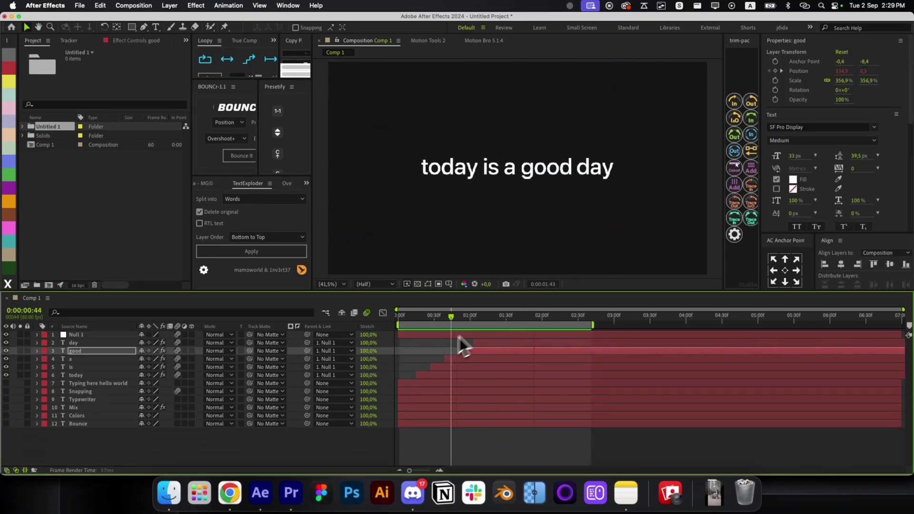
pyautogui.press('space')
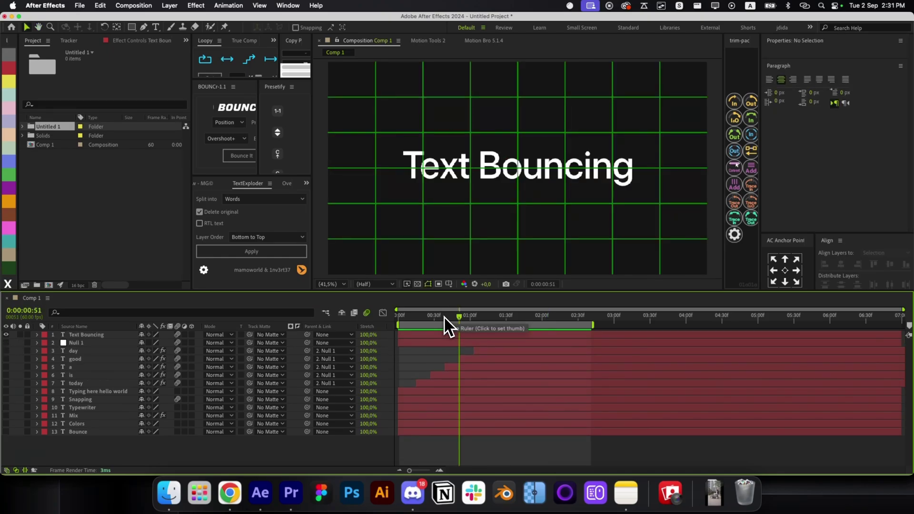
# - Open Animation Composer, preview the Overshoot text preset and enlarge the preset thumbnails
pyautogui.click(228, 5)
pyautogui.moveTo(270, 5)
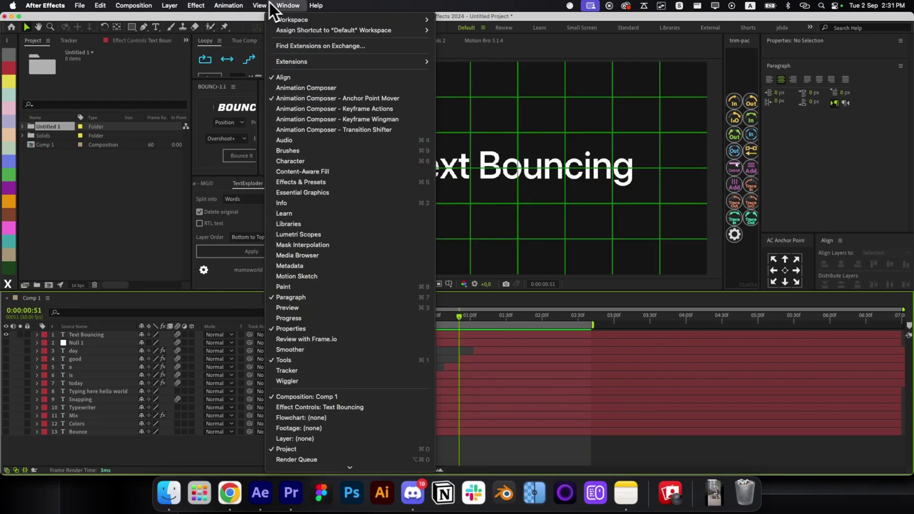
pyautogui.click(307, 88)
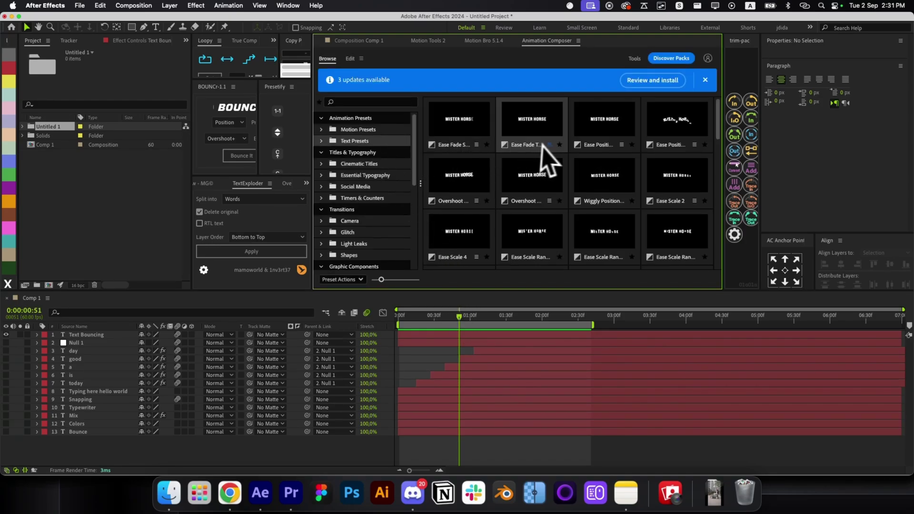
pyautogui.click(470, 191)
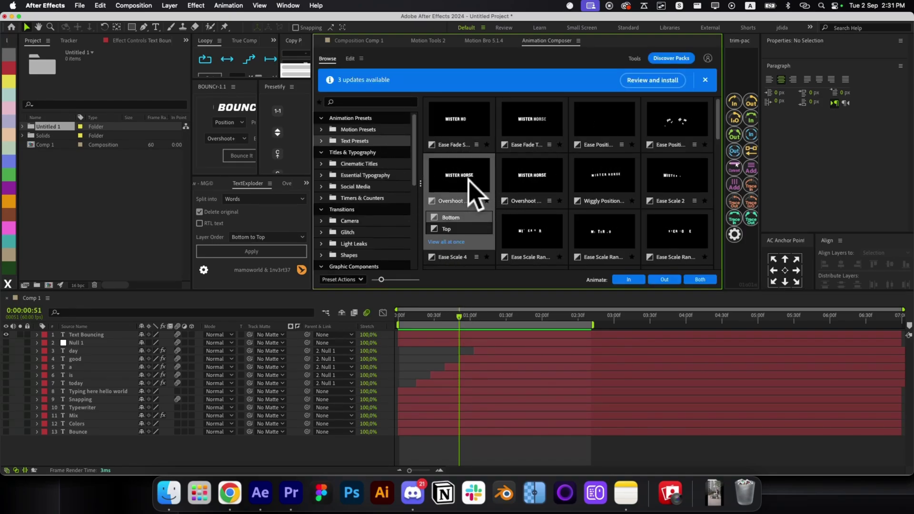
pyautogui.moveTo(380, 279); pyautogui.dragTo(401, 279)
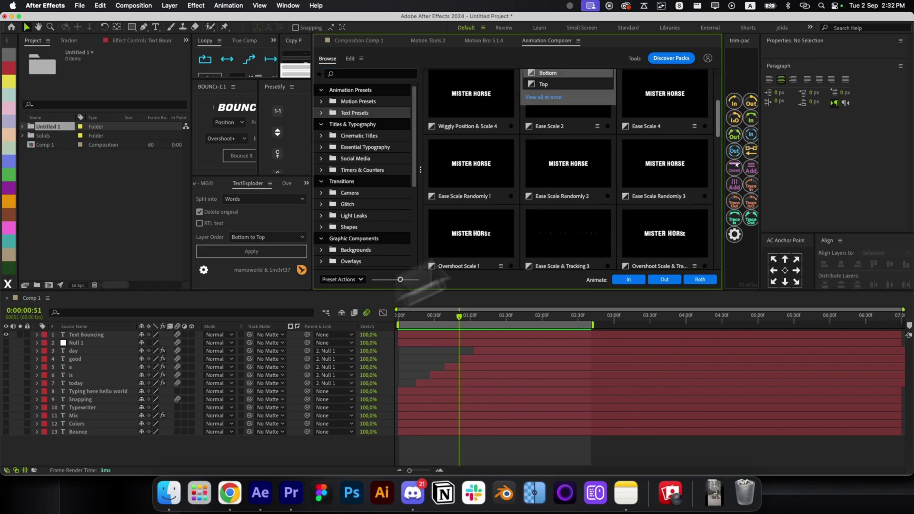
# - Browse the rest of the text presets, from the scale and tracking variants through to the decode and jiggling ones
pyautogui.scroll(-2, 716, 133)
pyautogui.click(667, 190)
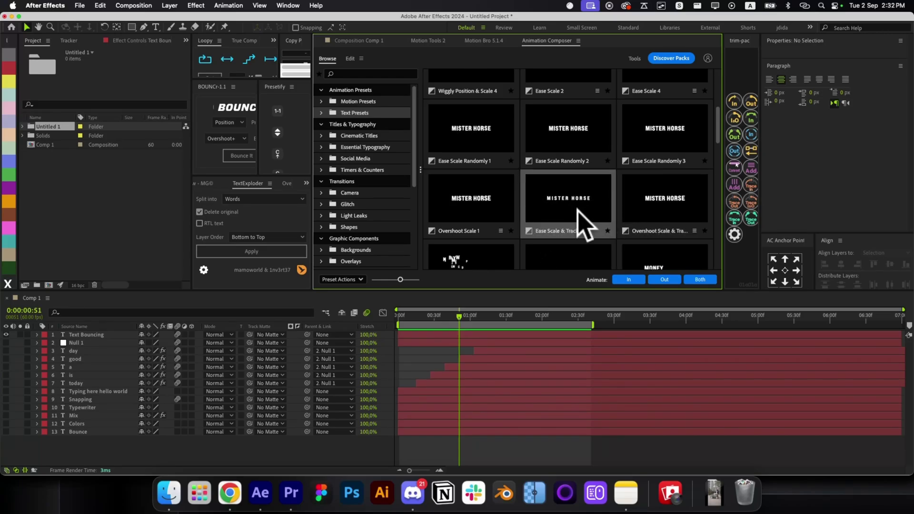
pyautogui.moveTo(490, 205)
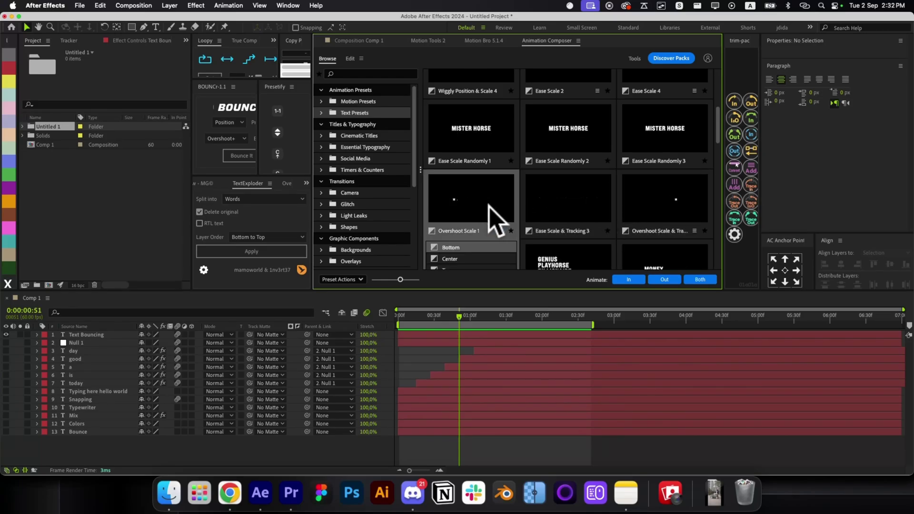
pyautogui.scroll(-5, 712, 136)
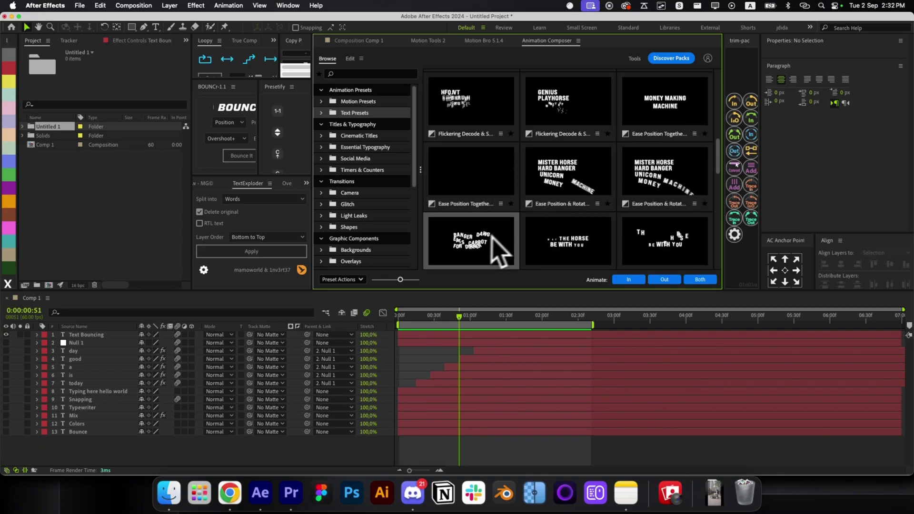
pyautogui.moveTo(718, 157); pyautogui.dragTo(716, 219)
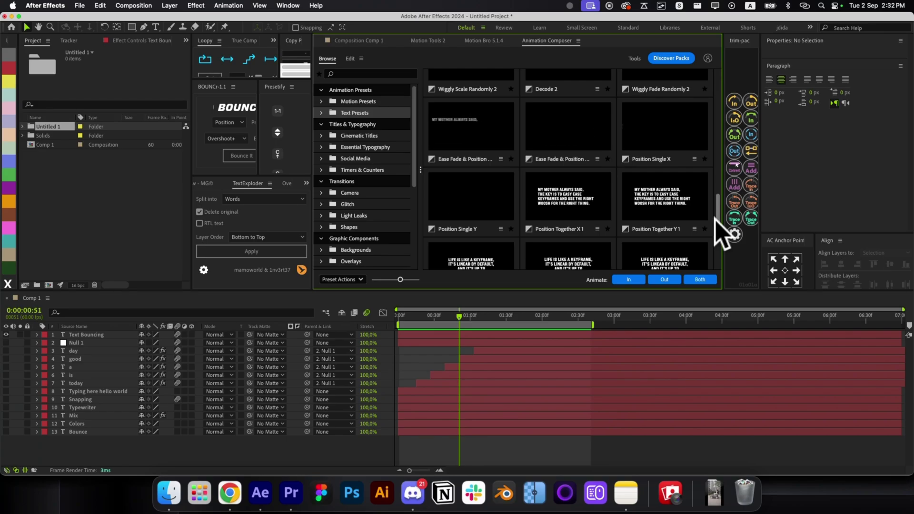
pyautogui.moveTo(716, 219); pyautogui.dragTo(709, 257)
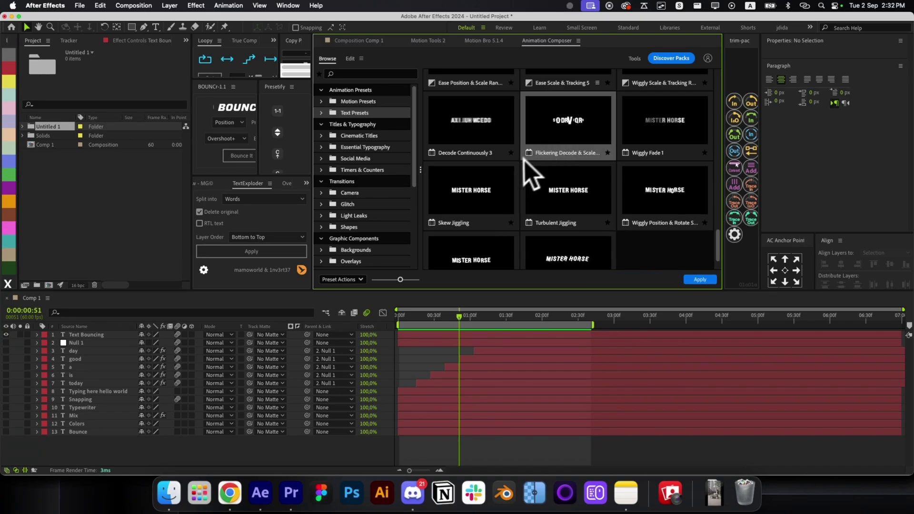
# - Return to the composition, add a text layer reading "Decoder", hide the Text Bouncing layer and fit the new text to the composition width
pyautogui.click(439, 359)
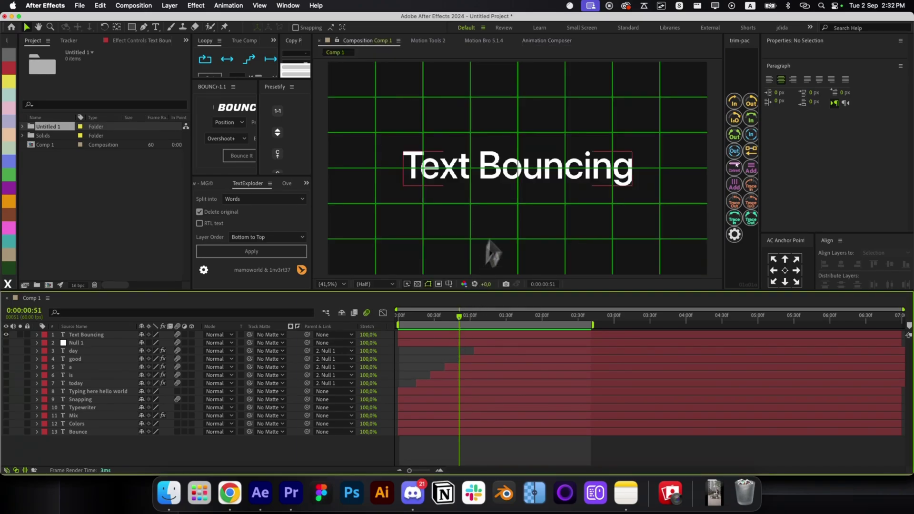
pyautogui.press('super+shift+alt+t')
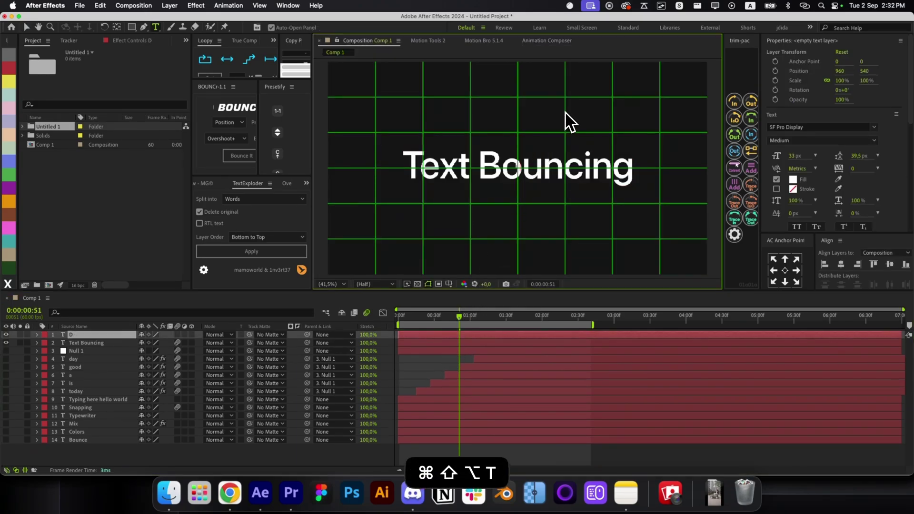
pyautogui.write('Decoder')
pyautogui.press('super+Return')
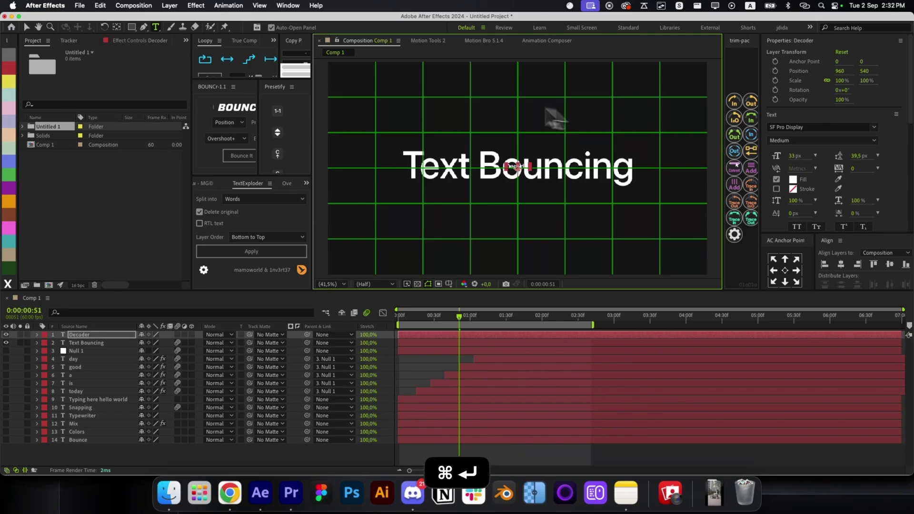
pyautogui.click(7, 343)
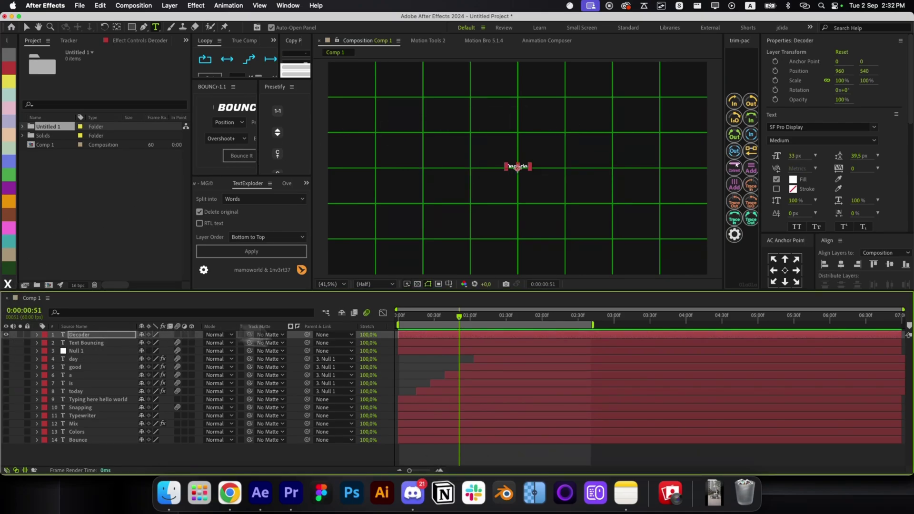
pyautogui.press('alt+shift+super+h')
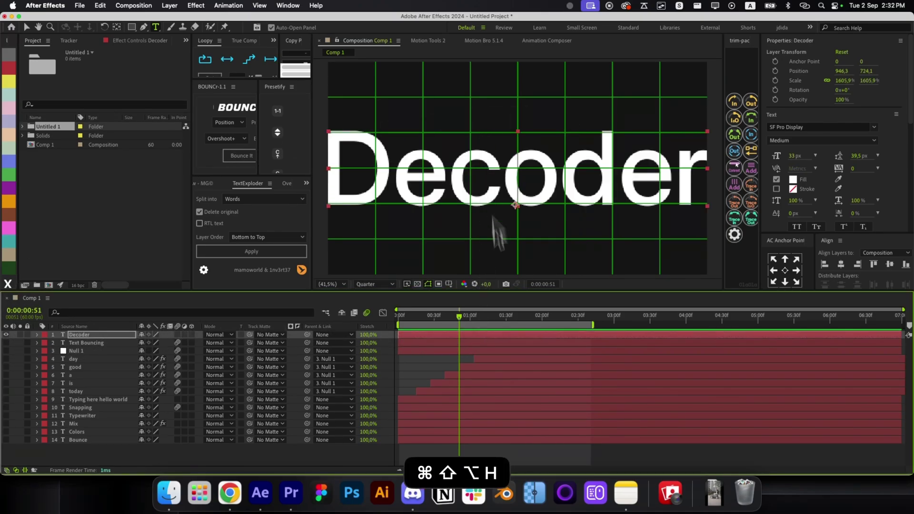
# - Apply the Decoder Fade In preset to the Decoder layer at the composition start and scrub through the animation
pyautogui.press('Home')
pyautogui.hotkey('alt', 'space')
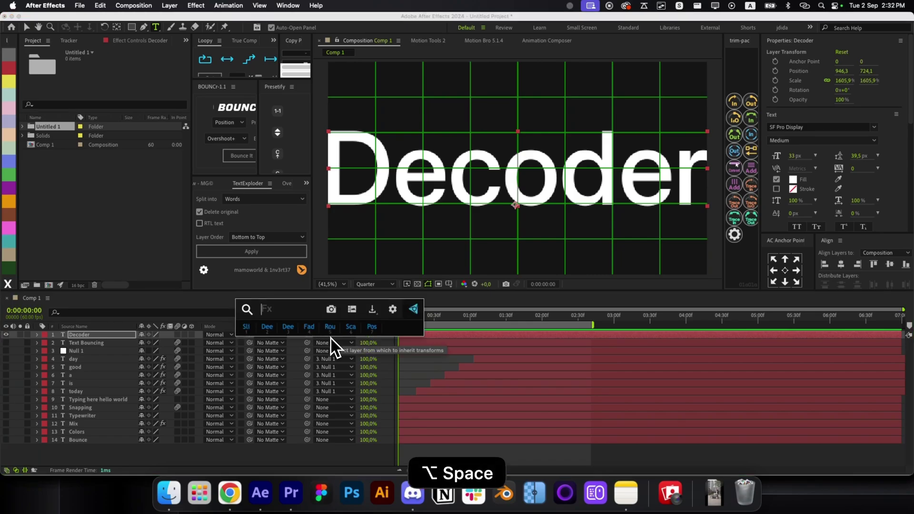
pyautogui.write('decoder')
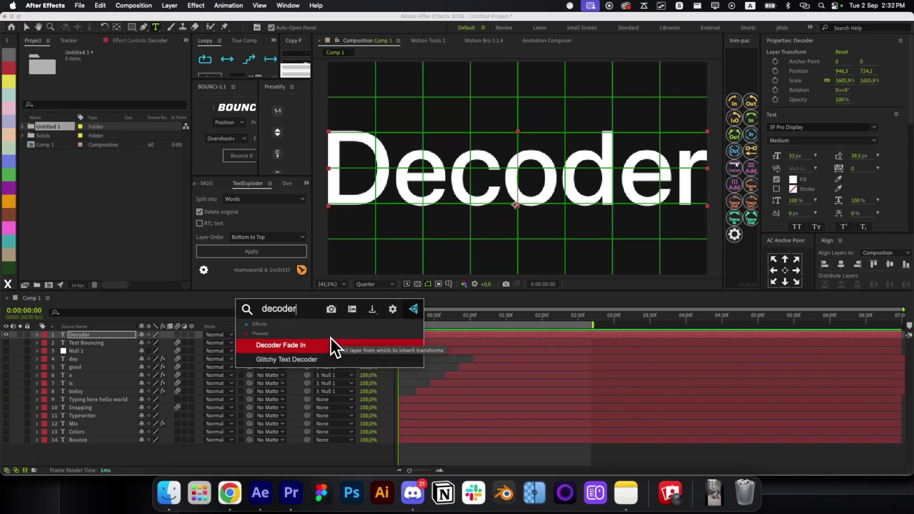
pyautogui.click(292, 345)
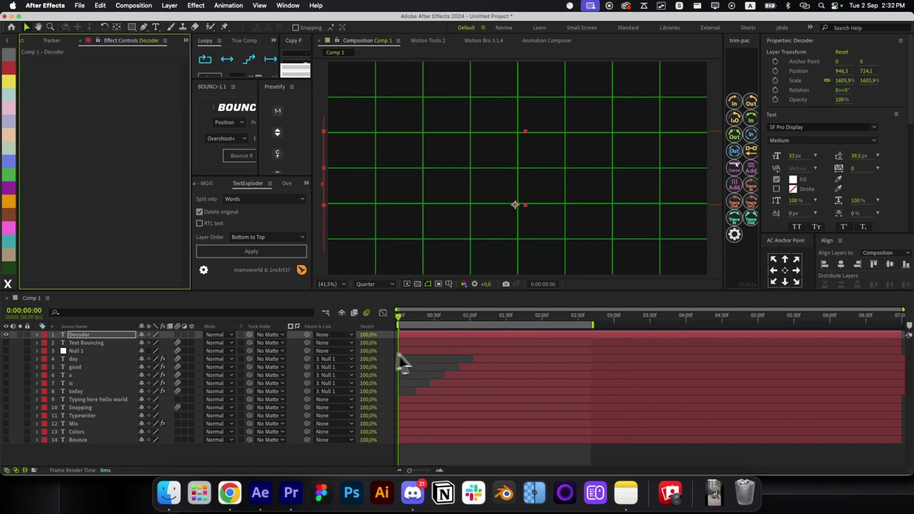
pyautogui.moveTo(403, 318); pyautogui.dragTo(557, 323)
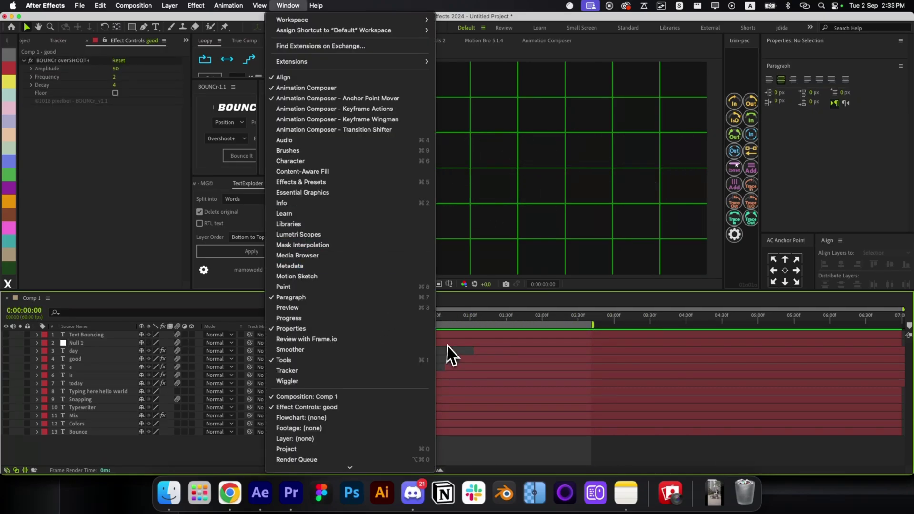
# - Add the Decoder Fade In preset as shortcut 8 in the FX Console settings and save them
pyautogui.press('Escape')
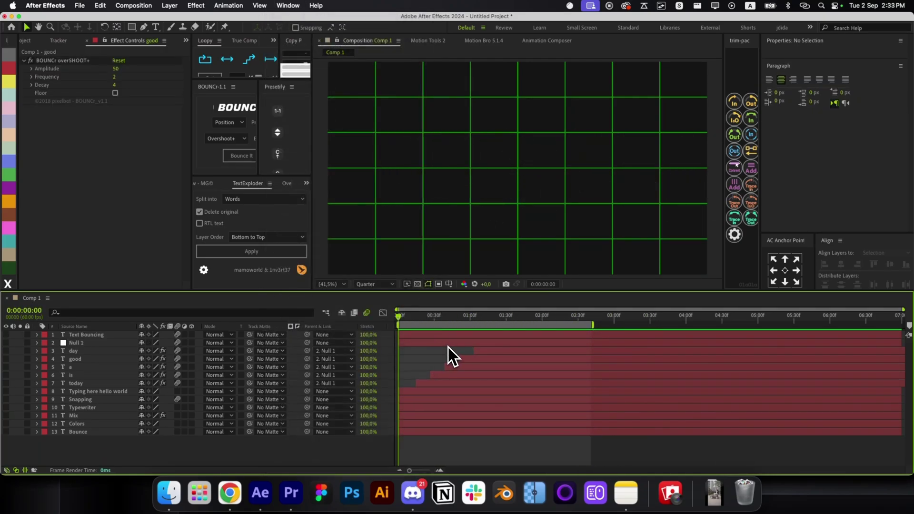
pyautogui.hotkey('alt', 'space')
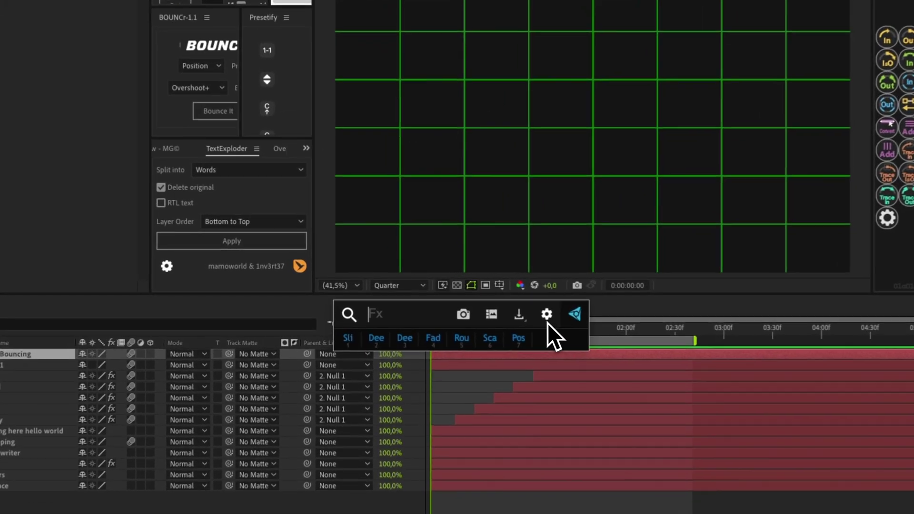
pyautogui.click(516, 312)
pyautogui.click(272, 223)
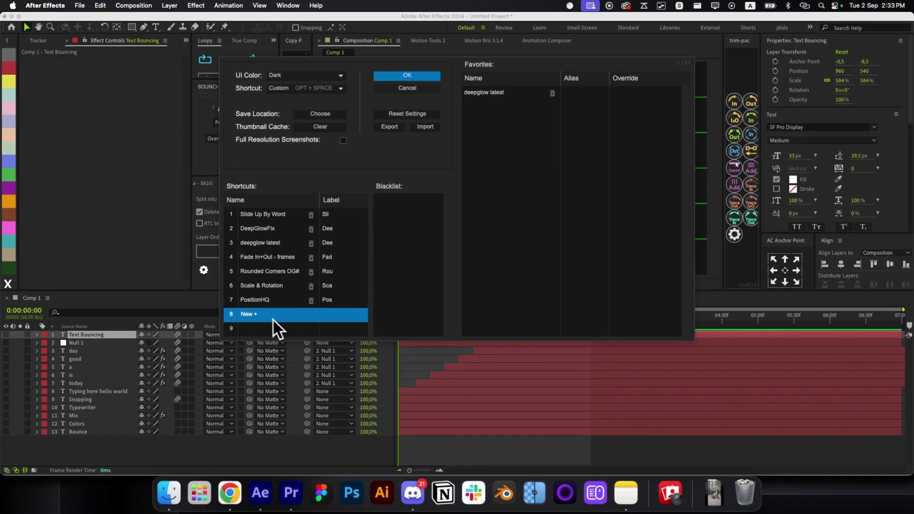
pyautogui.click(257, 315)
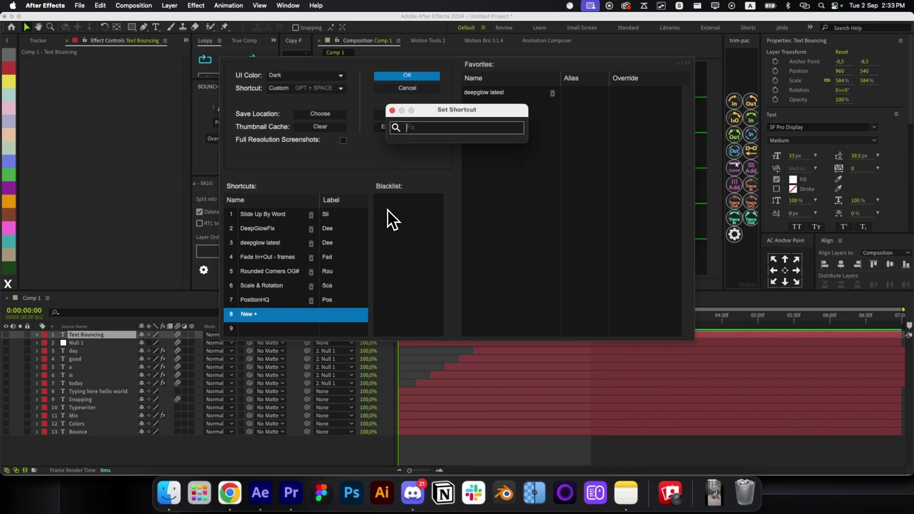
pyautogui.write('decoder')
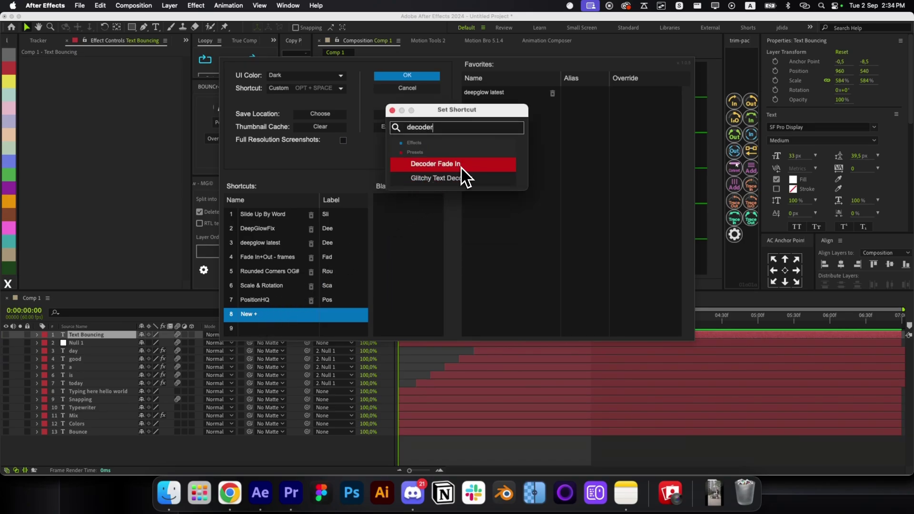
pyautogui.click(461, 167)
pyautogui.click(405, 77)
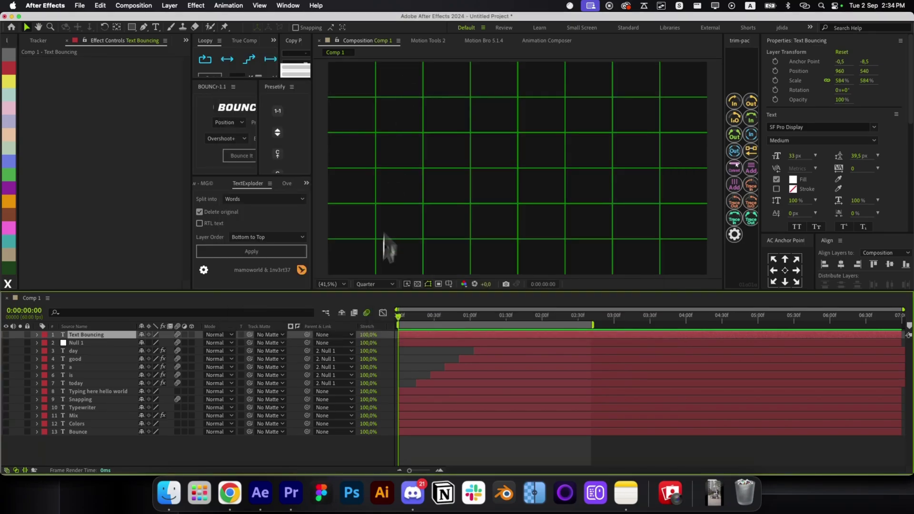
# - Apply the Decoder Fade In preset to the Text Bouncing layer through its new FX Console shortcut
pyautogui.hotkey('alt', 'space')
pyautogui.hotkey('alt', 'space')
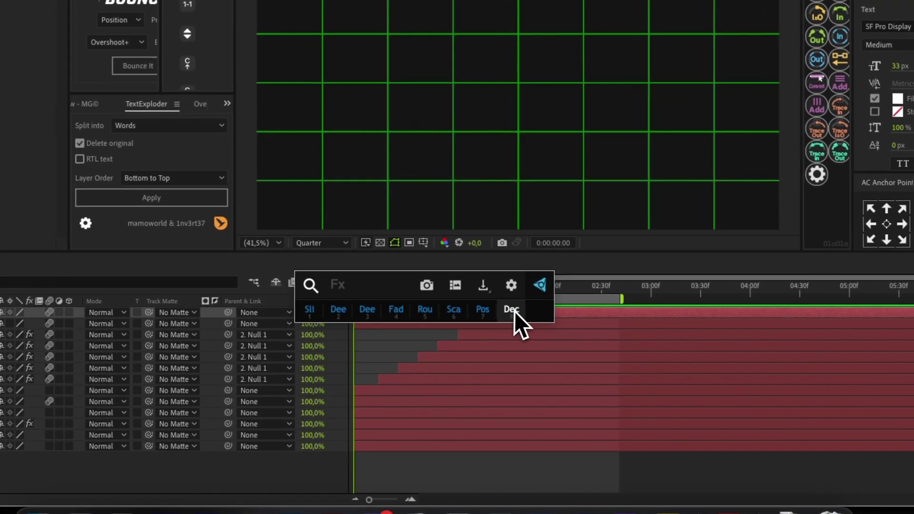
pyautogui.click(512, 314)
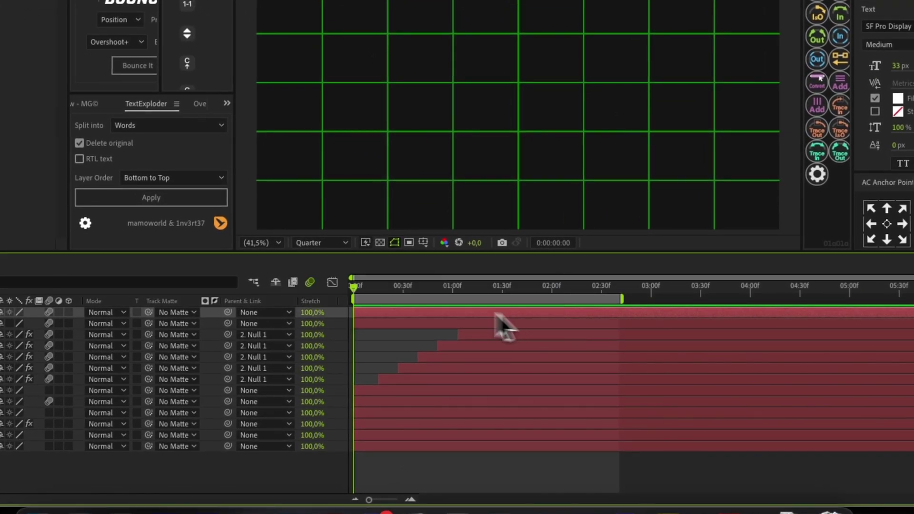